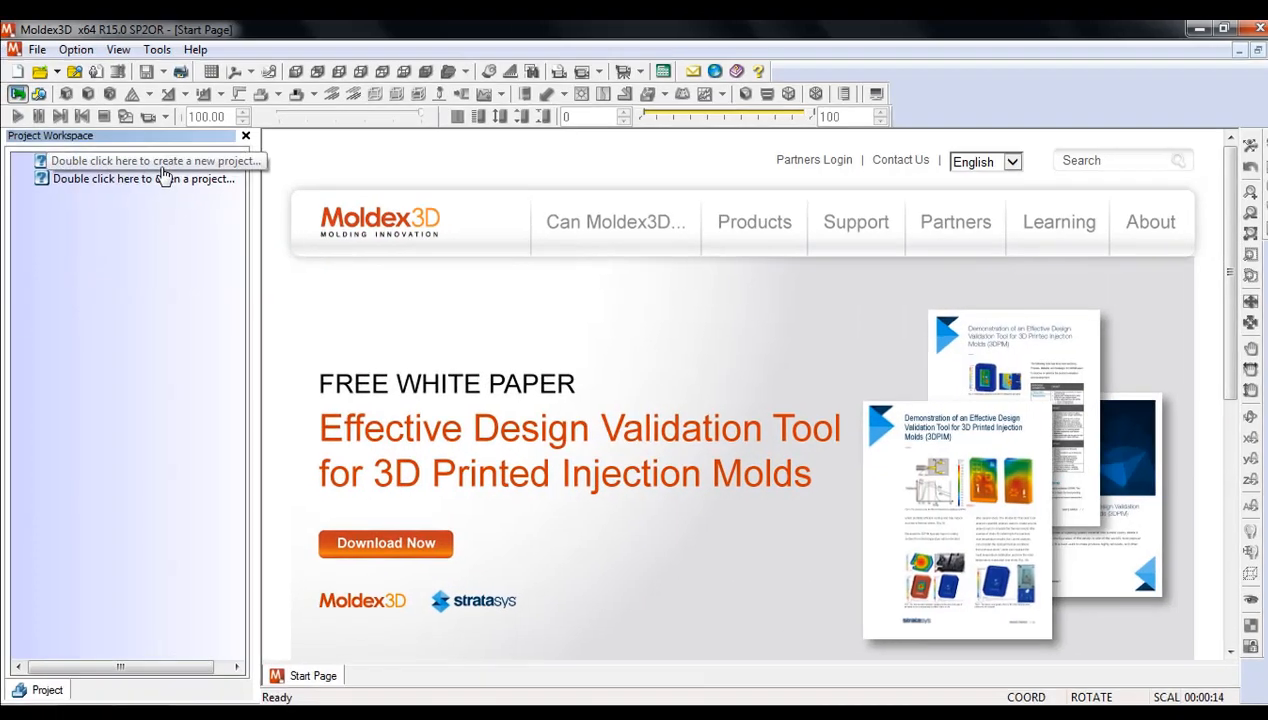
Create a new project in Classic Mode, keeping the proposed project name and the location outside the default working folder.
double_click(162, 164)
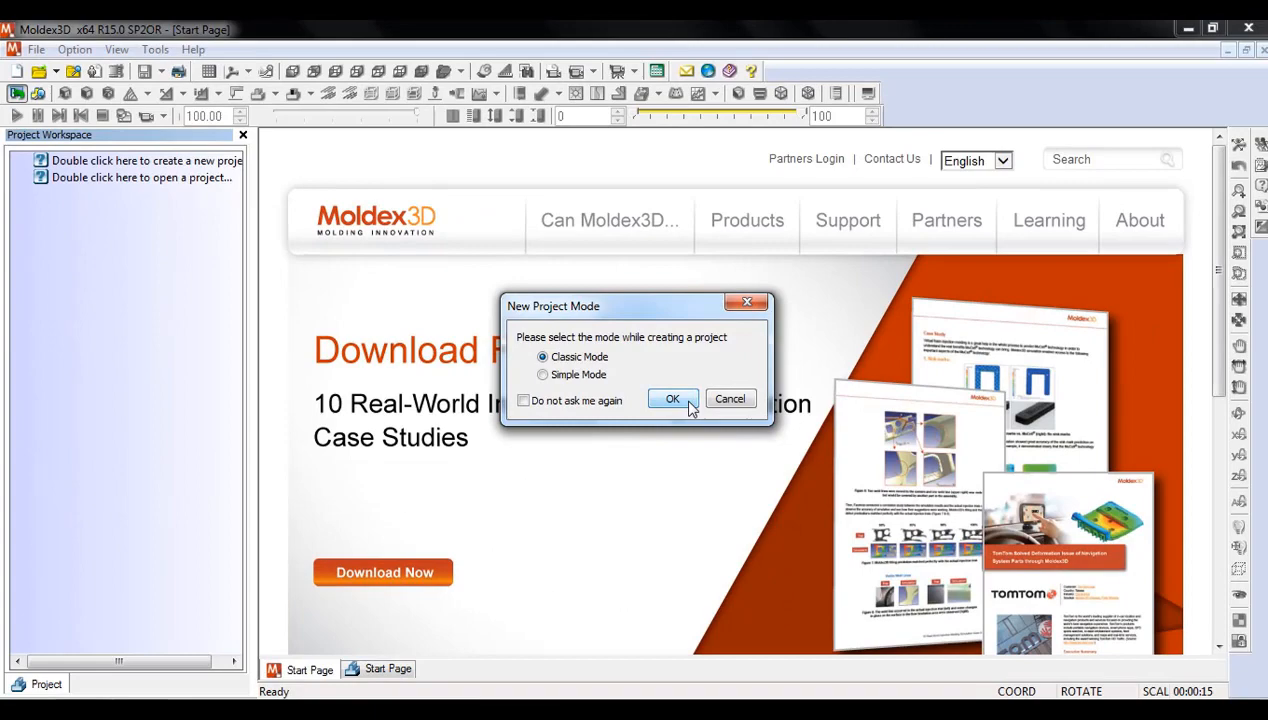
click(688, 403)
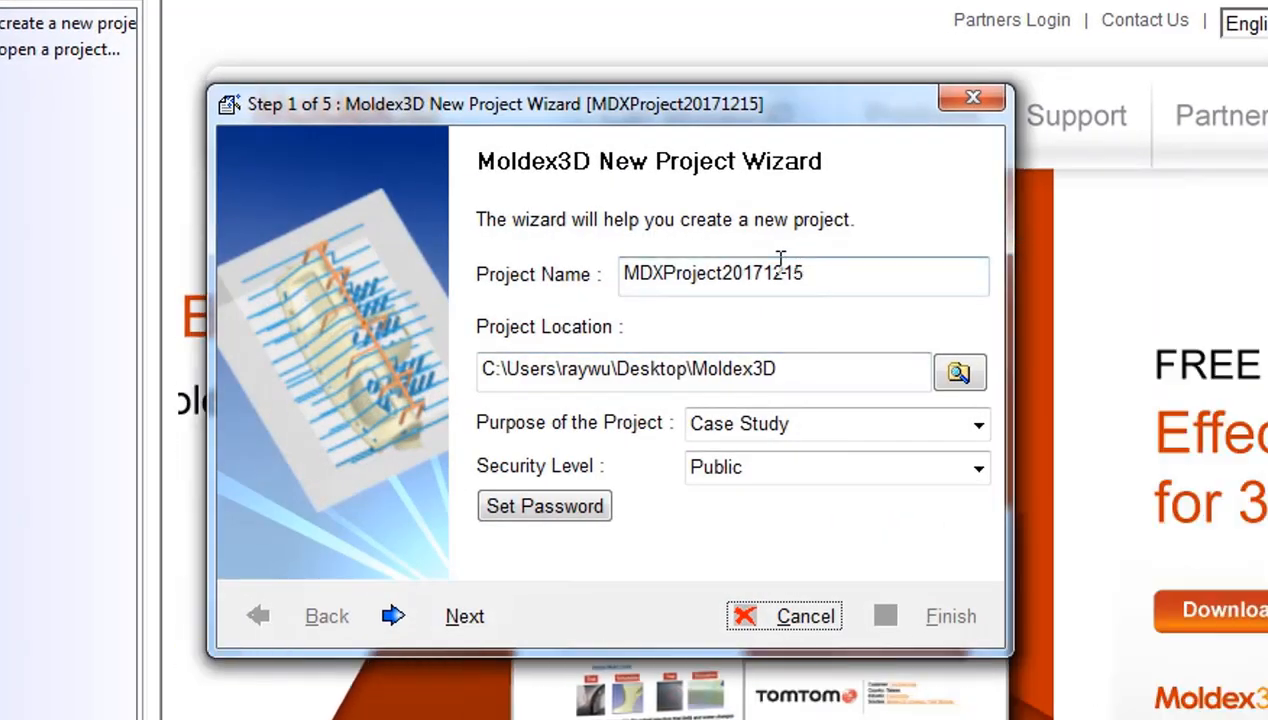
click(825, 374)
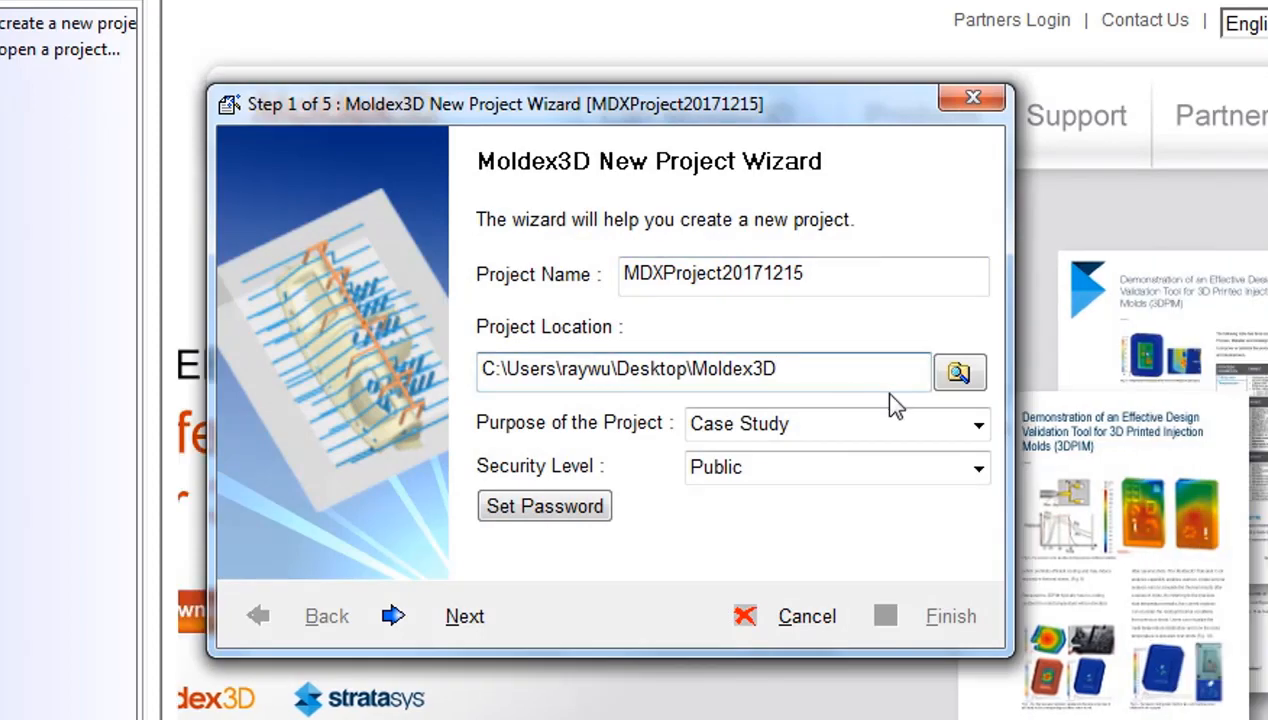
click(412, 622)
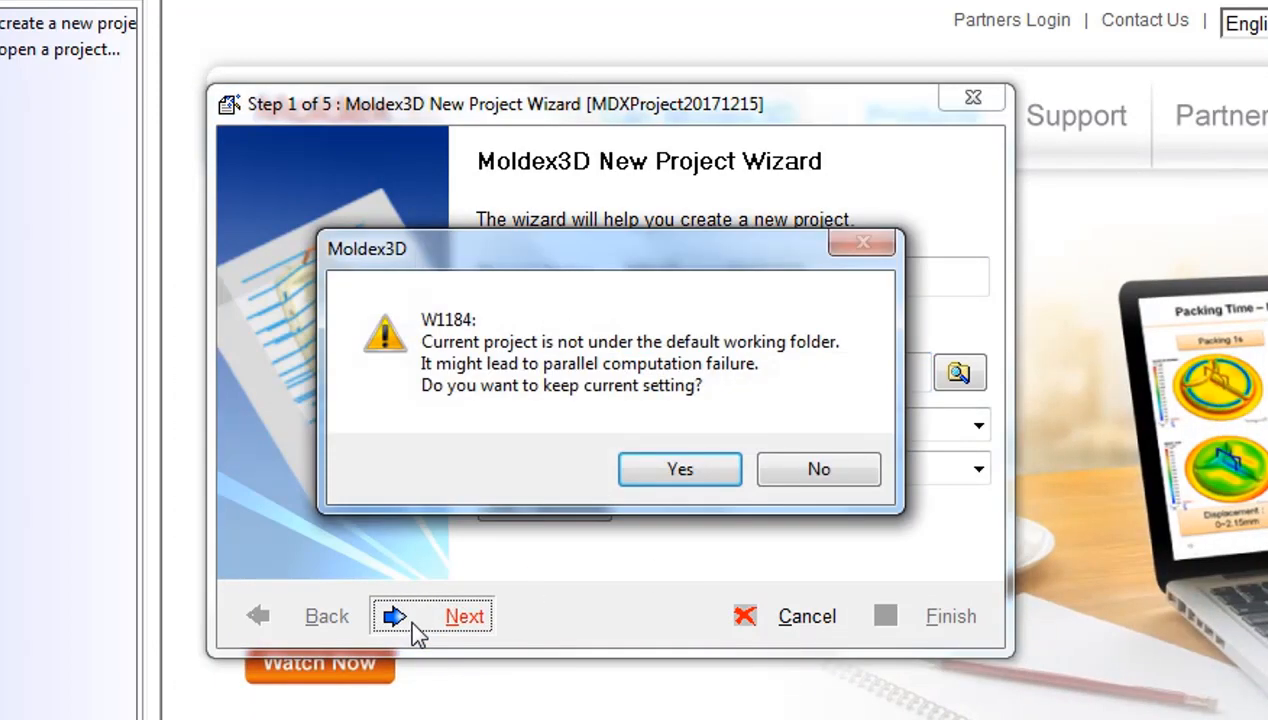
click(680, 478)
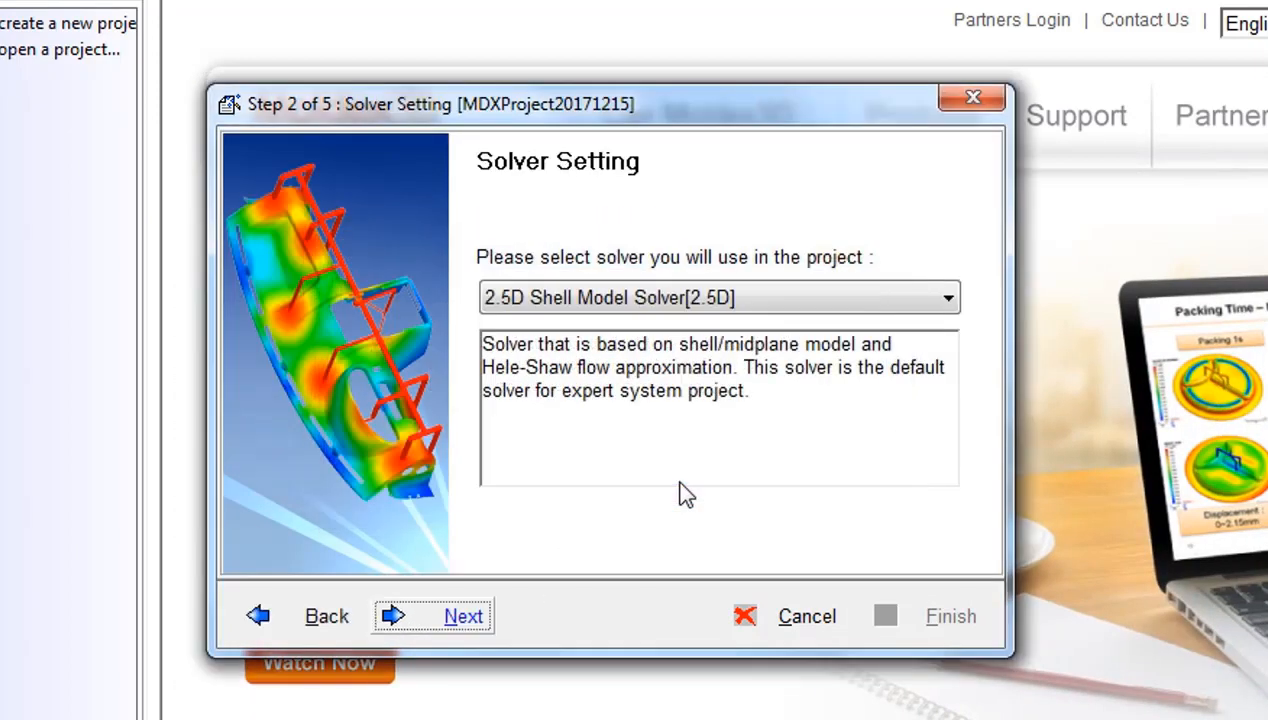
Choose 3D Solid Model Solver[eDesign] as the solver for the project.
click(654, 297)
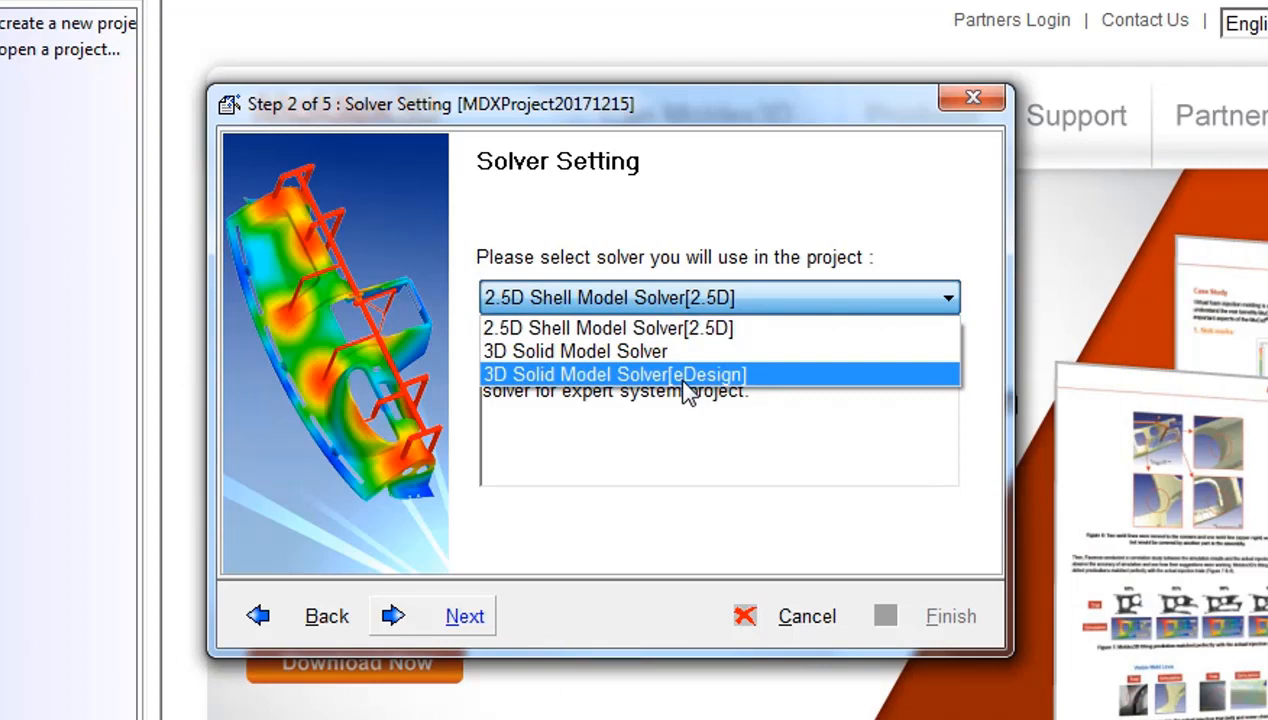
click(686, 374)
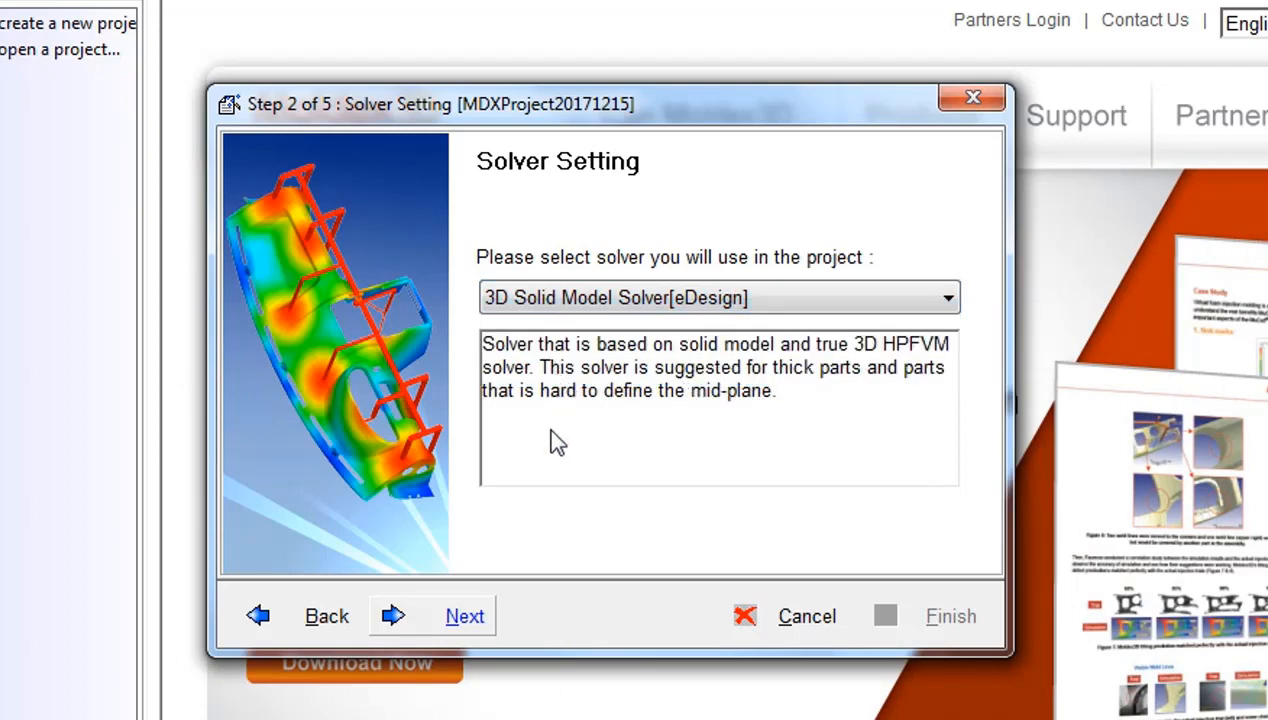
click(452, 616)
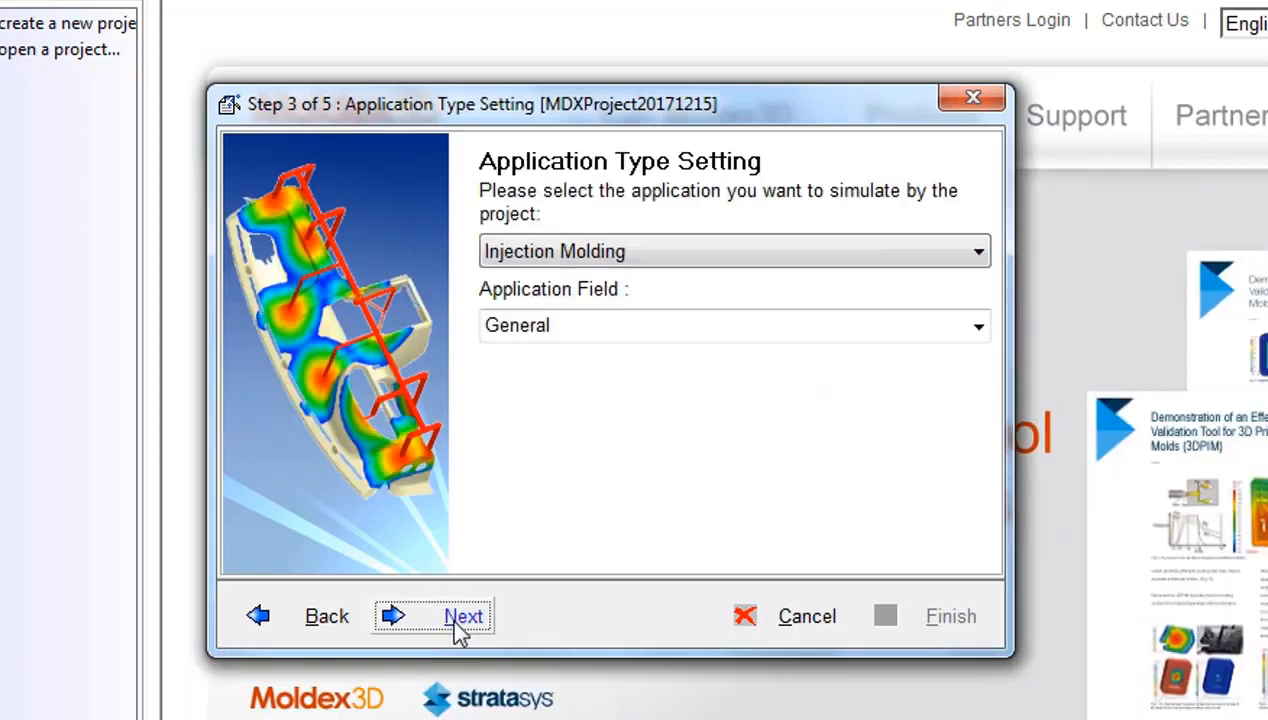
Set the application type to Injection Molding, keep the other project settings, and finish the project setup.
click(700, 255)
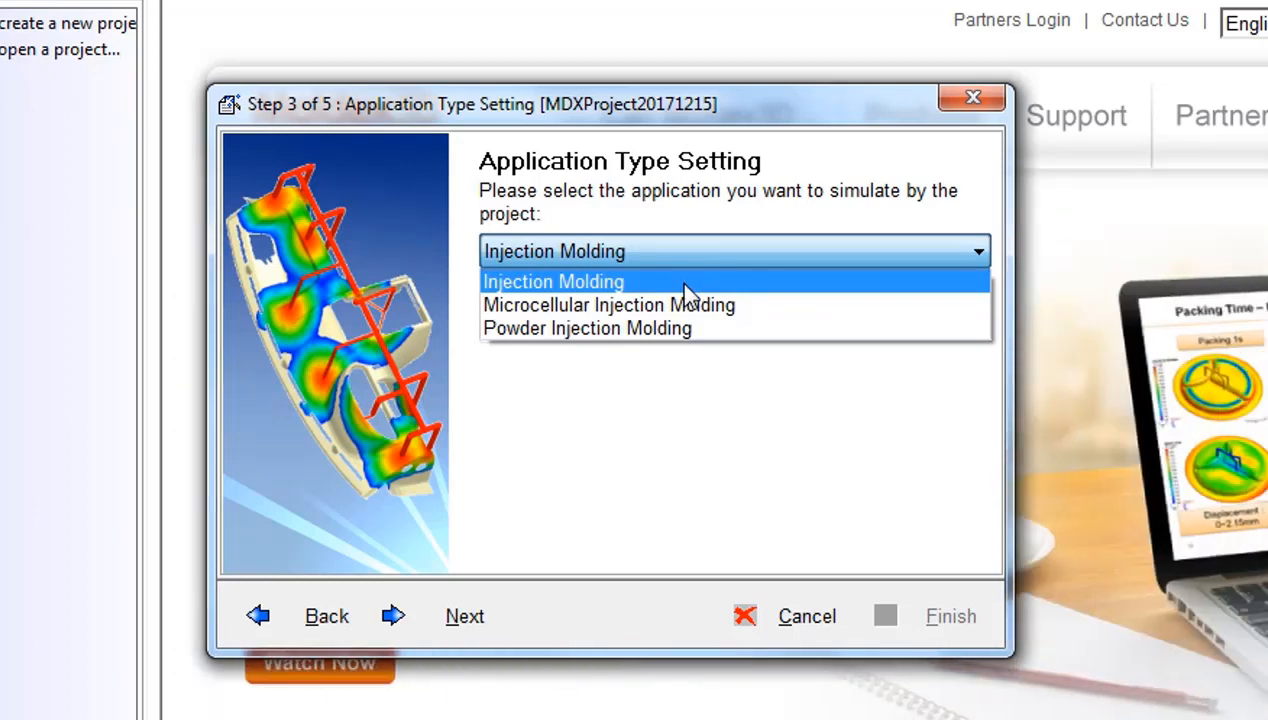
click(685, 285)
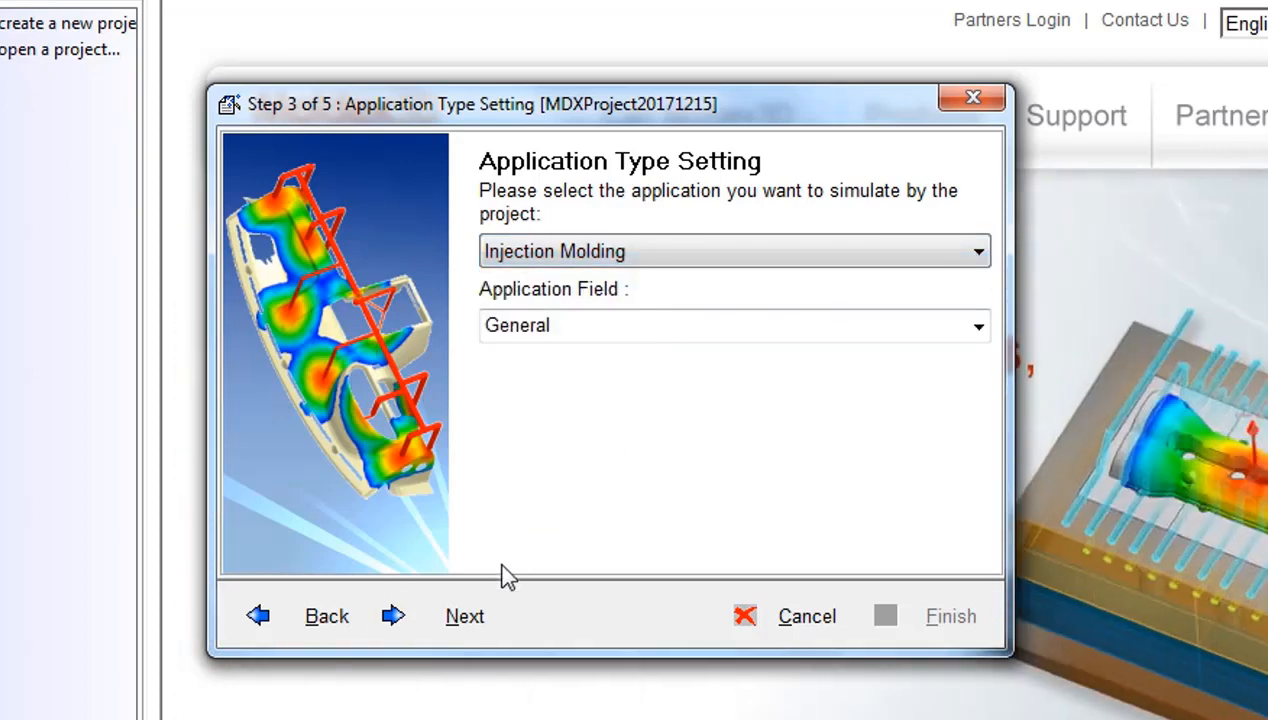
click(485, 612)
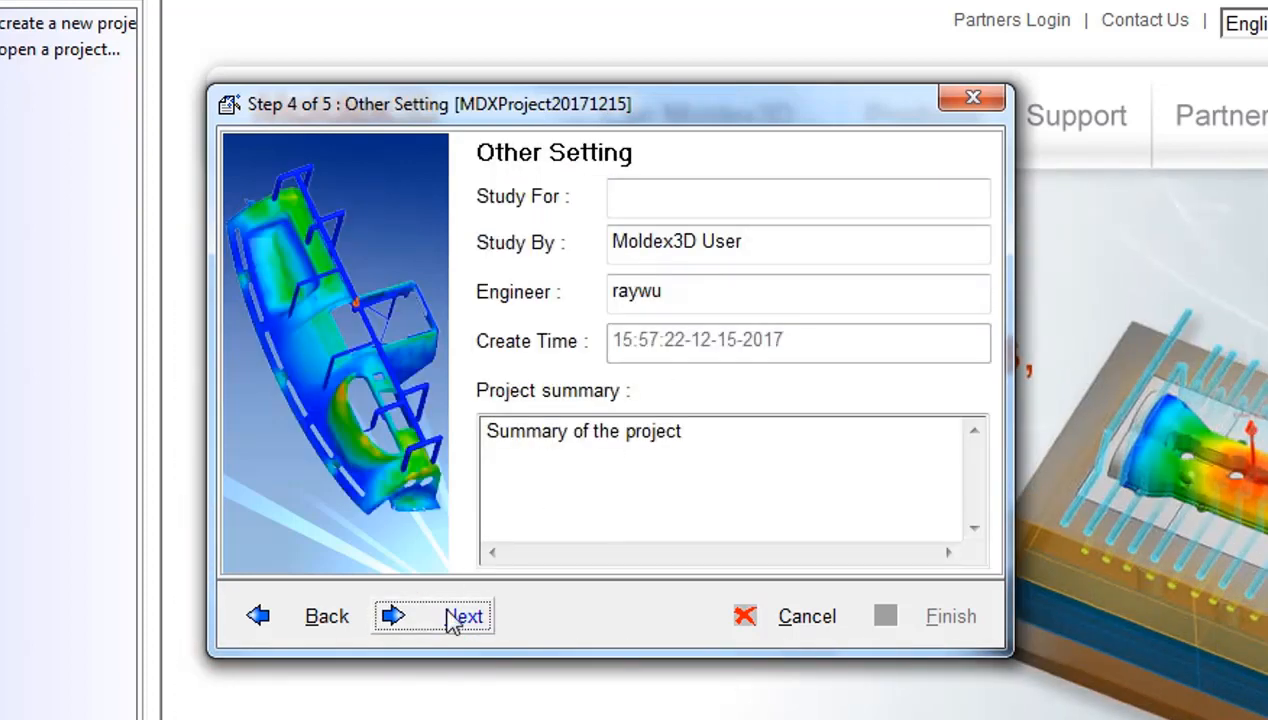
click(440, 624)
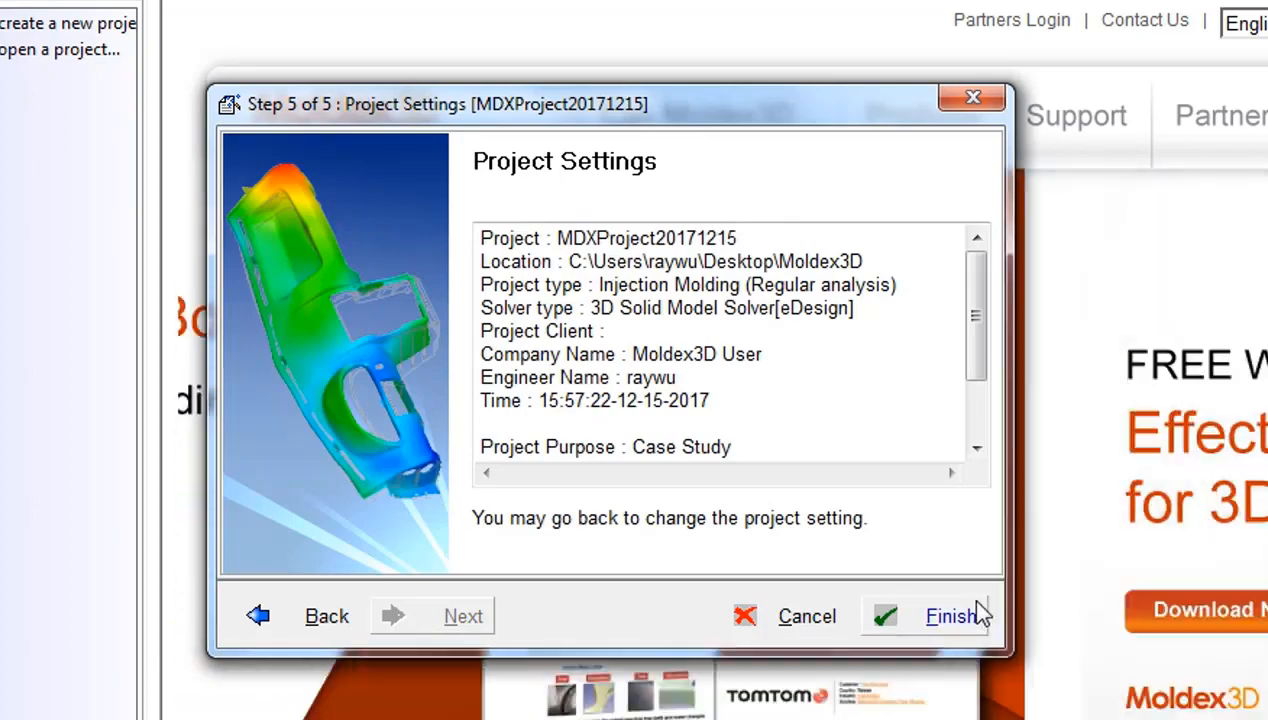
click(962, 615)
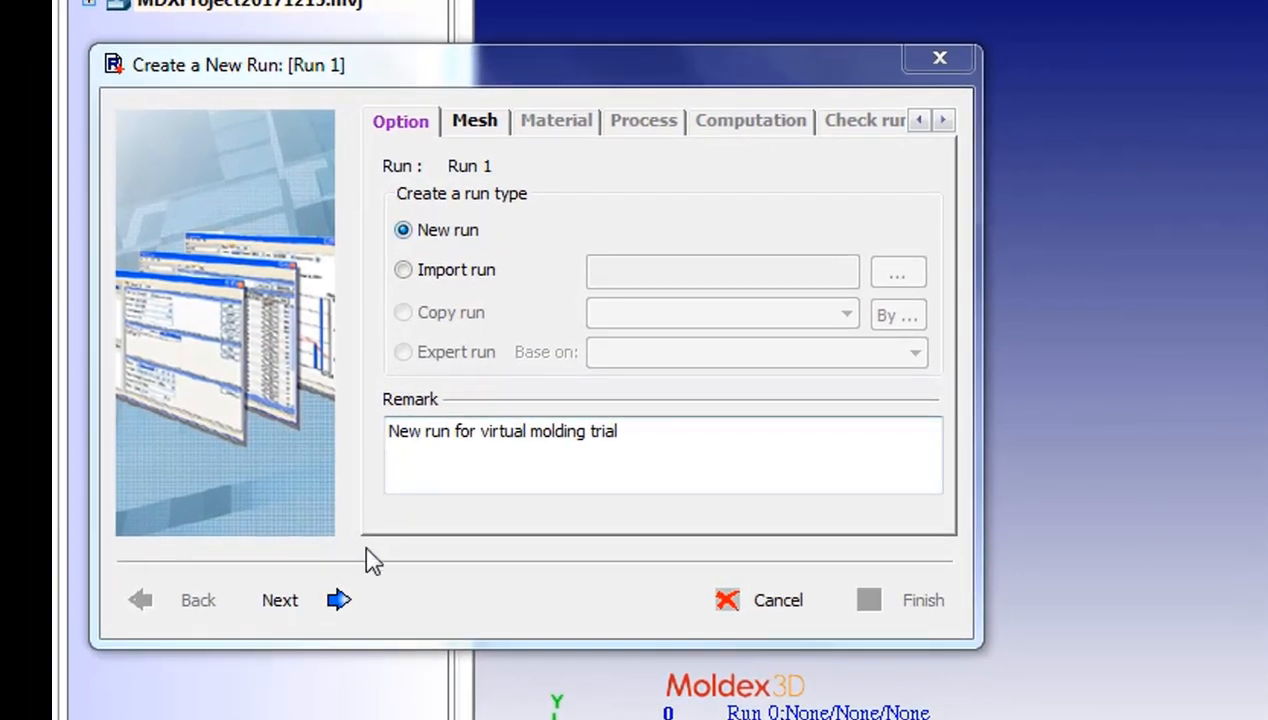
Set up Run 1 as a new run and import the mesh file case1 stl.mde from the Moldex3D folder.
click(320, 615)
click(320, 615)
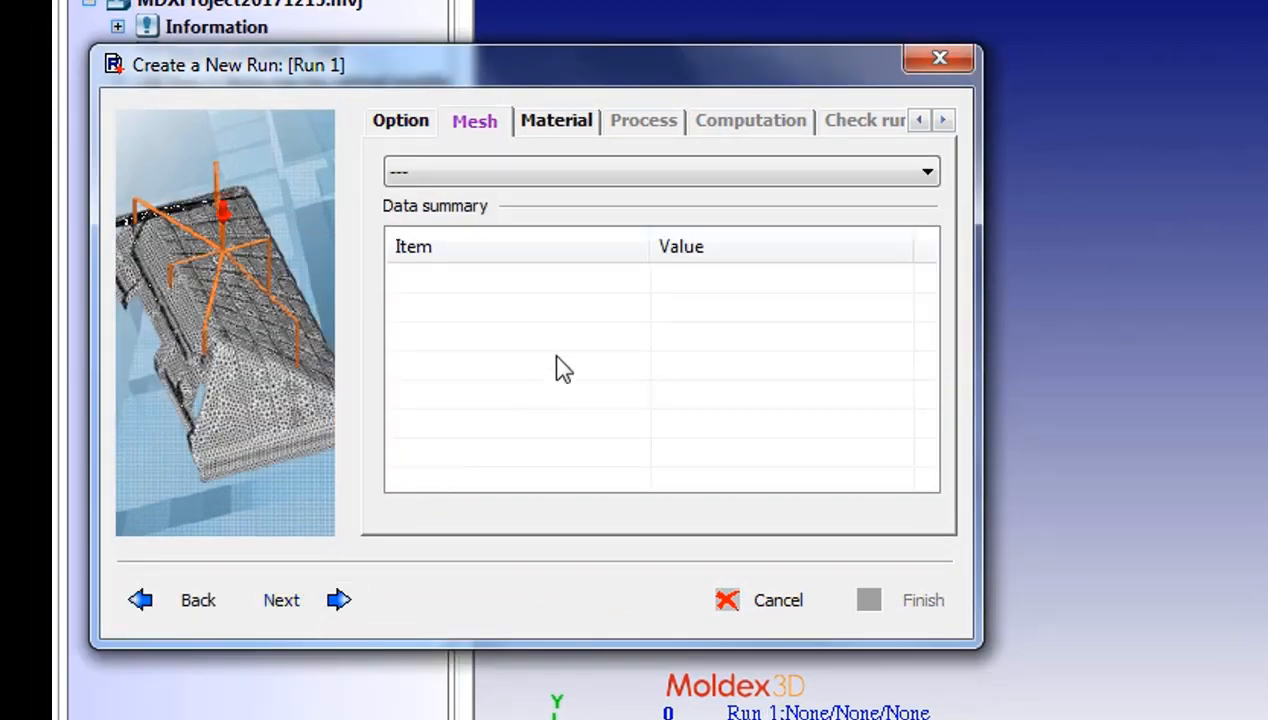
click(646, 186)
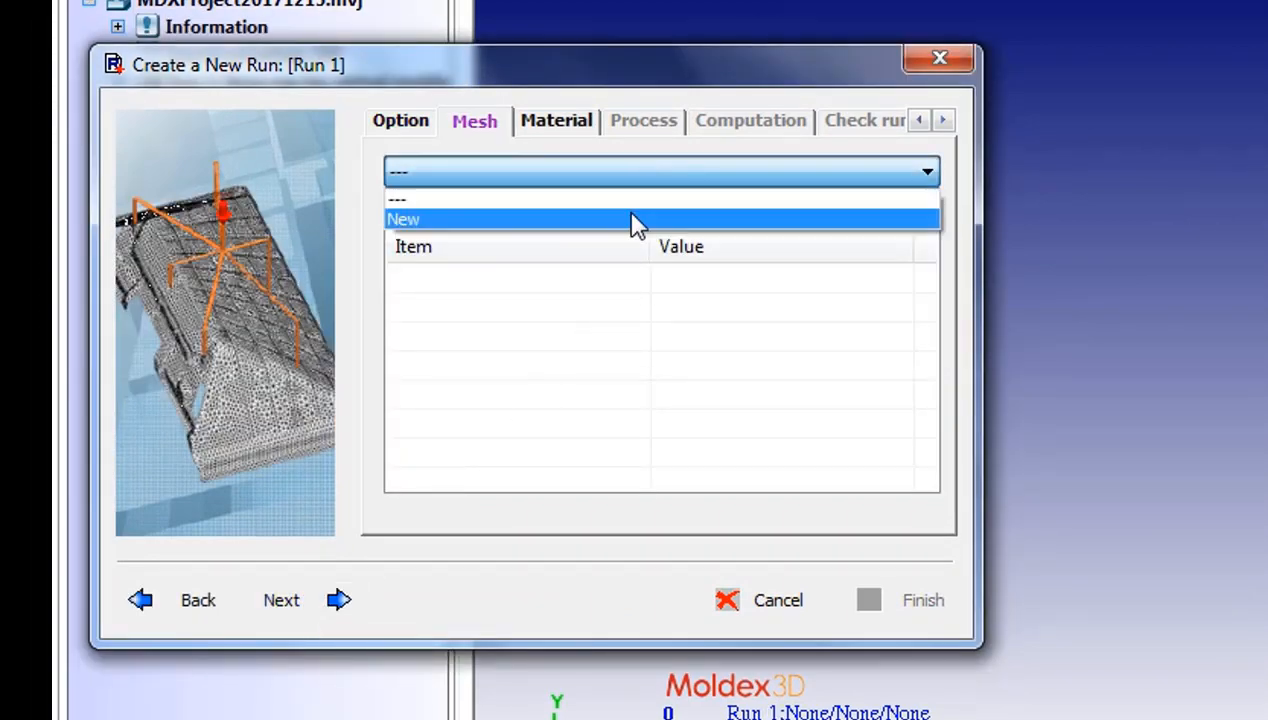
click(630, 220)
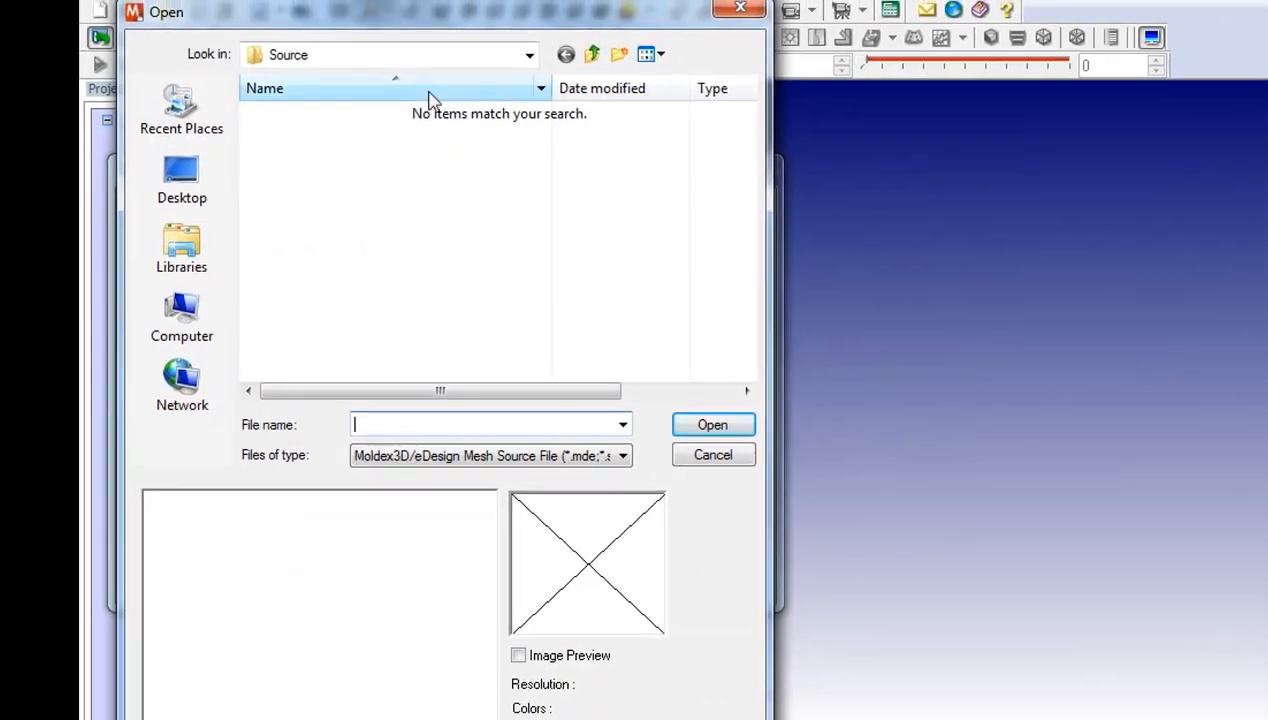
click(593, 55)
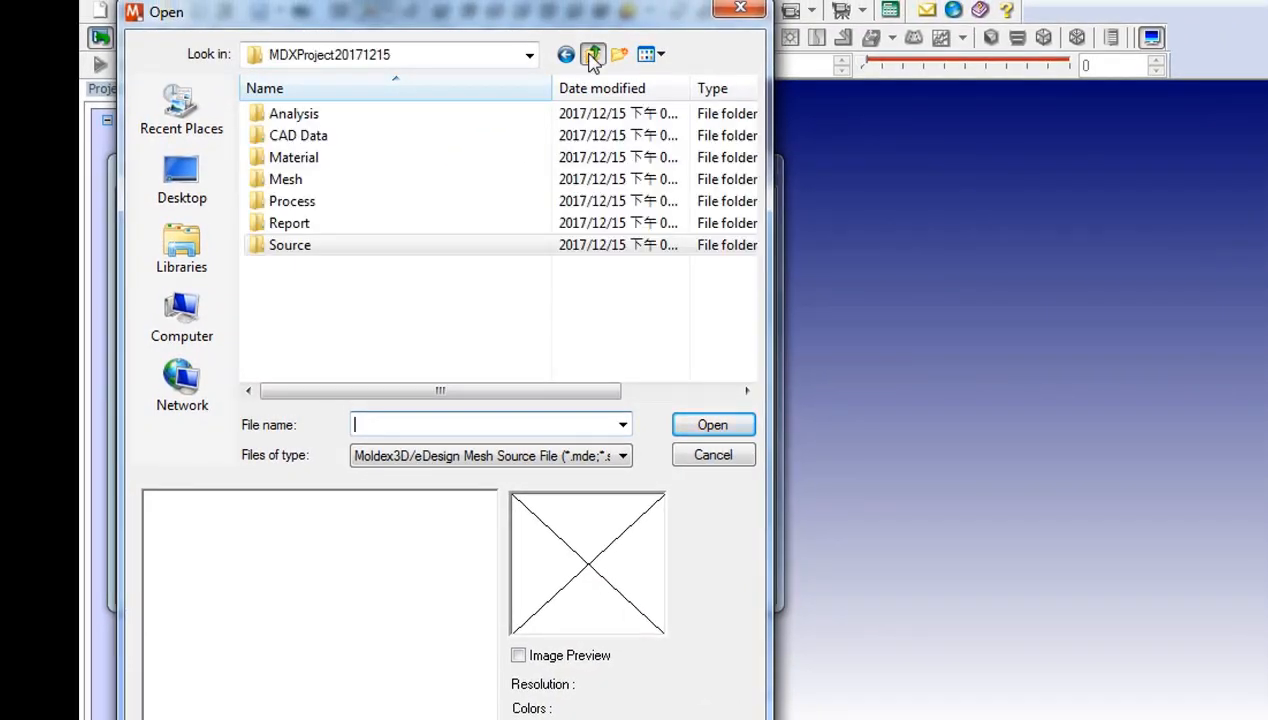
click(593, 55)
click(288, 137)
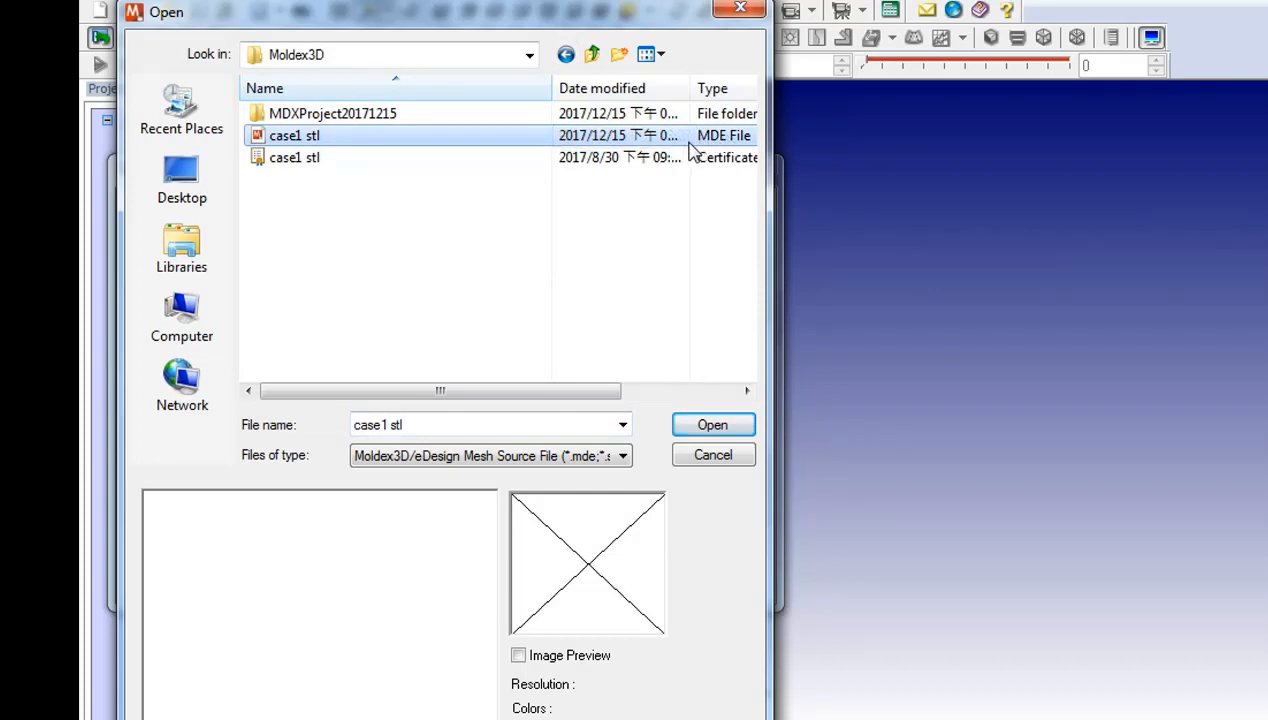
click(700, 428)
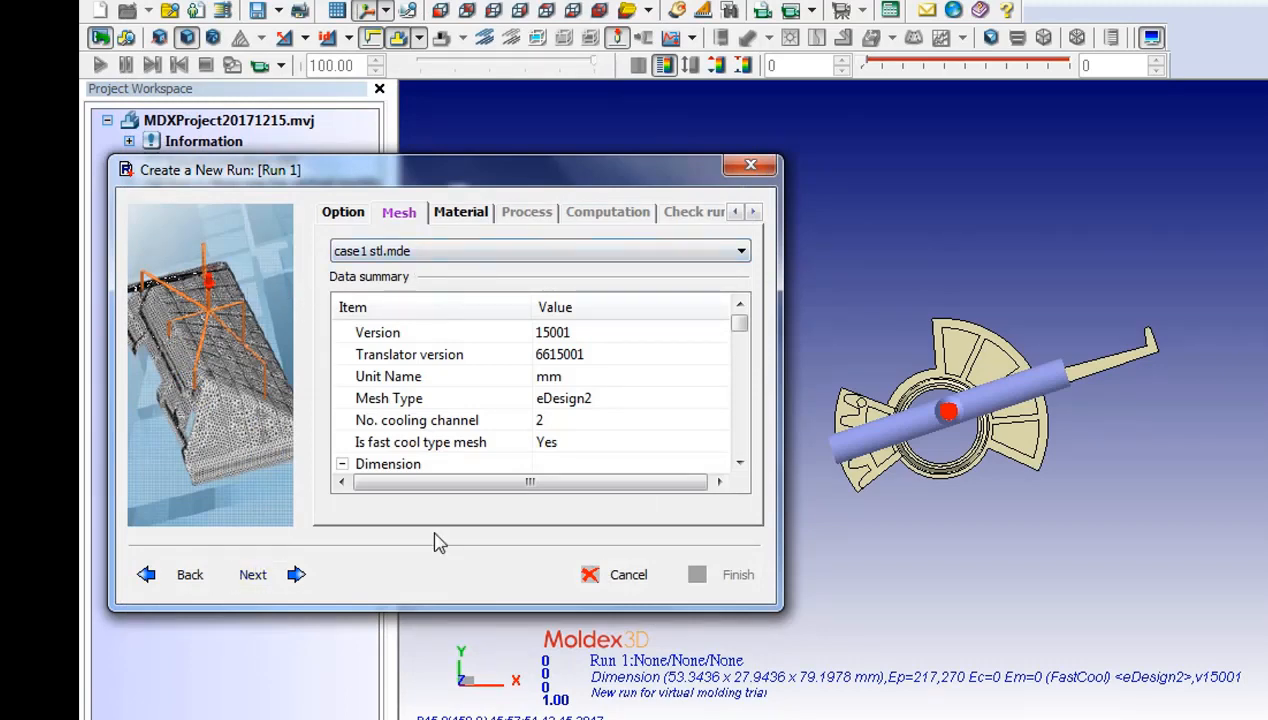
Switch the model display to a white background and view the part and runners from the side.
click(1153, 28)
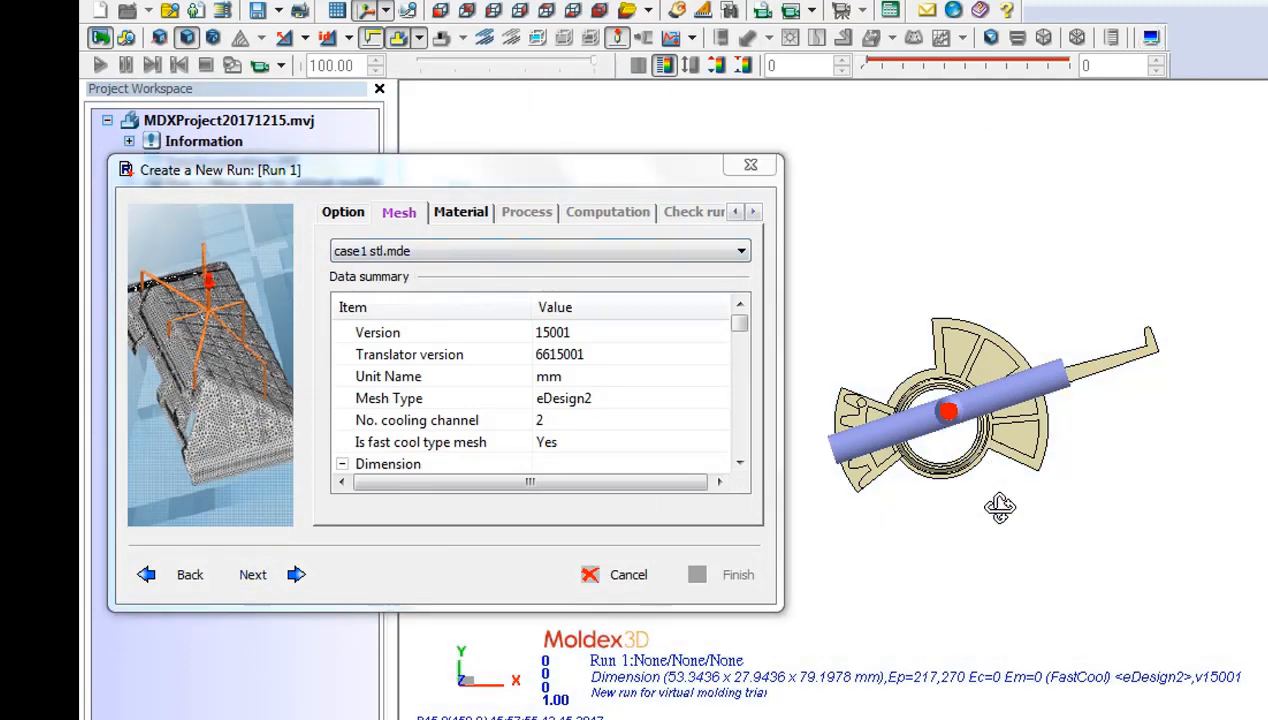
drag(1001, 454, 993, 249)
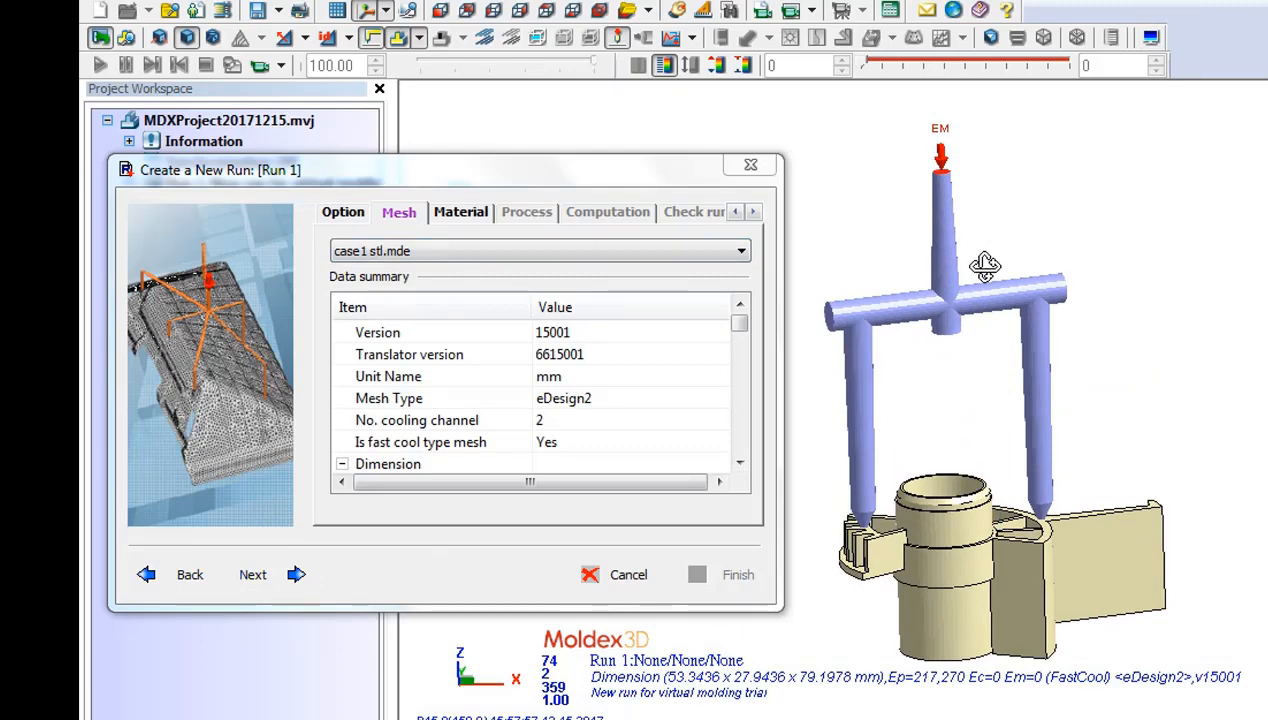
scroll(985, 266, down, 2)
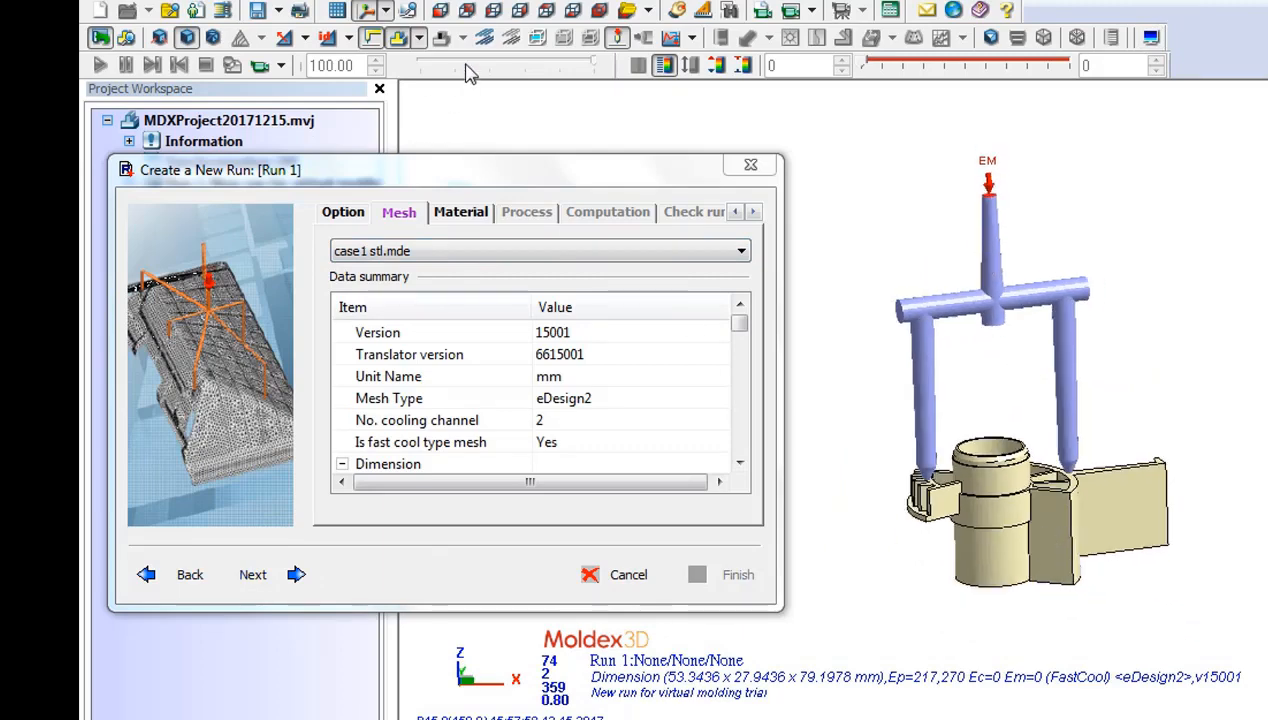
Show the cooling channels, examine their layout around the part and runners, and hide them again.
click(491, 40)
scroll(1141, 445, down, 6)
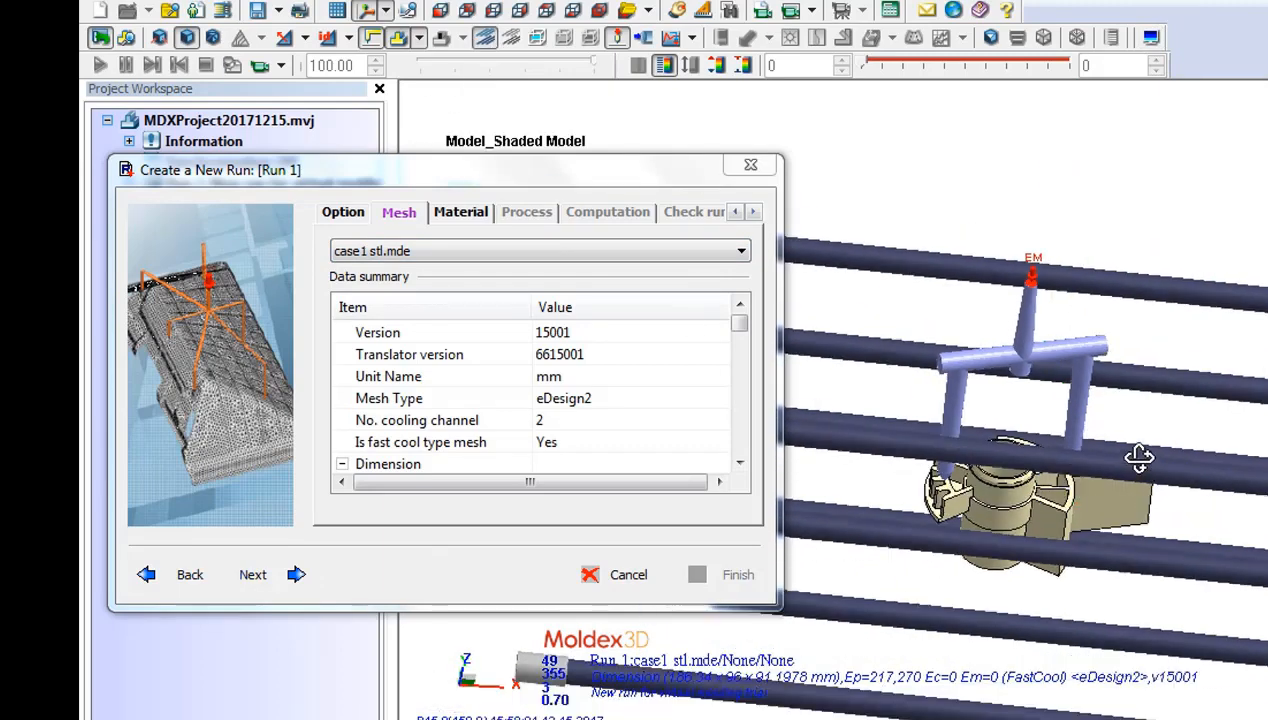
scroll(1010, 461, up, 4)
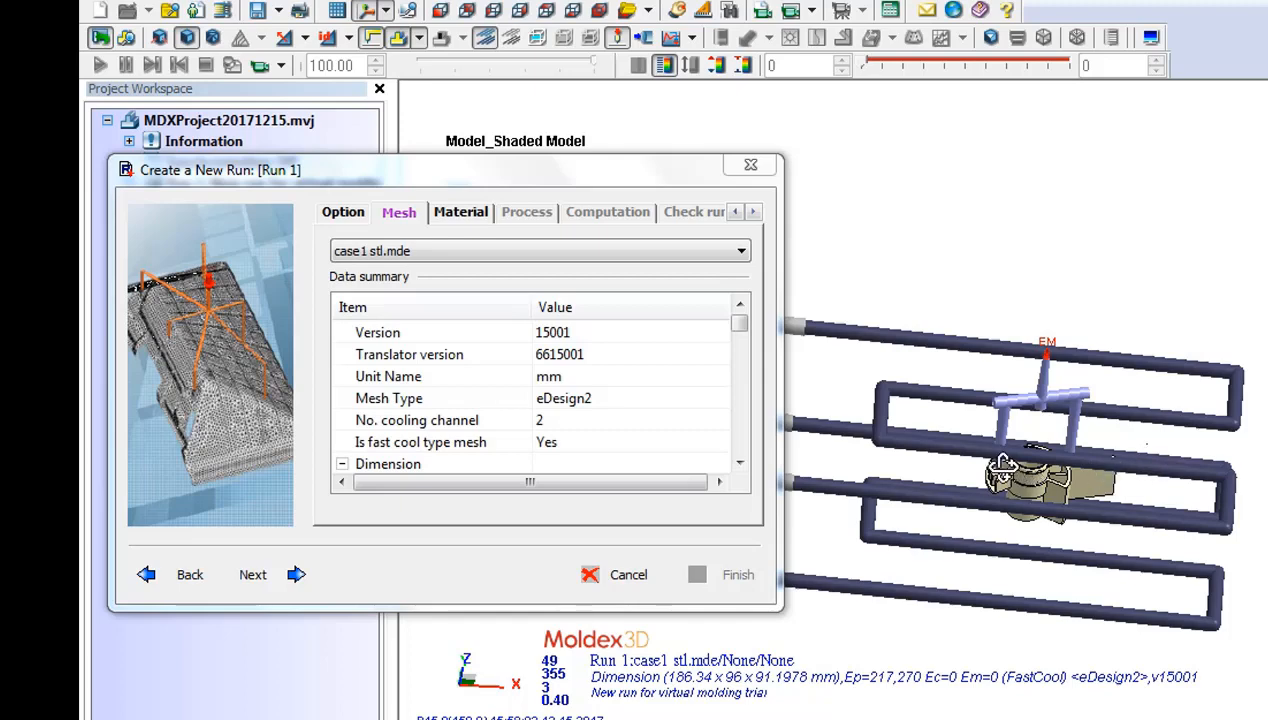
drag(990, 461, 962, 446)
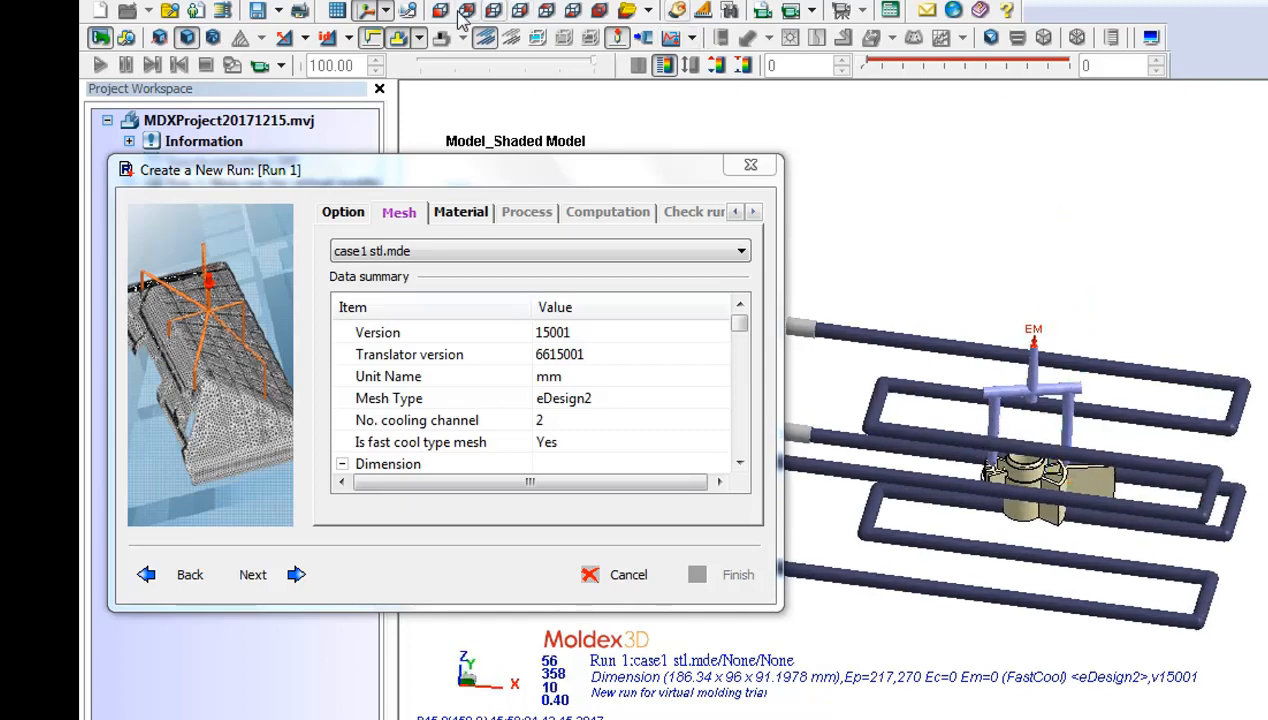
click(481, 40)
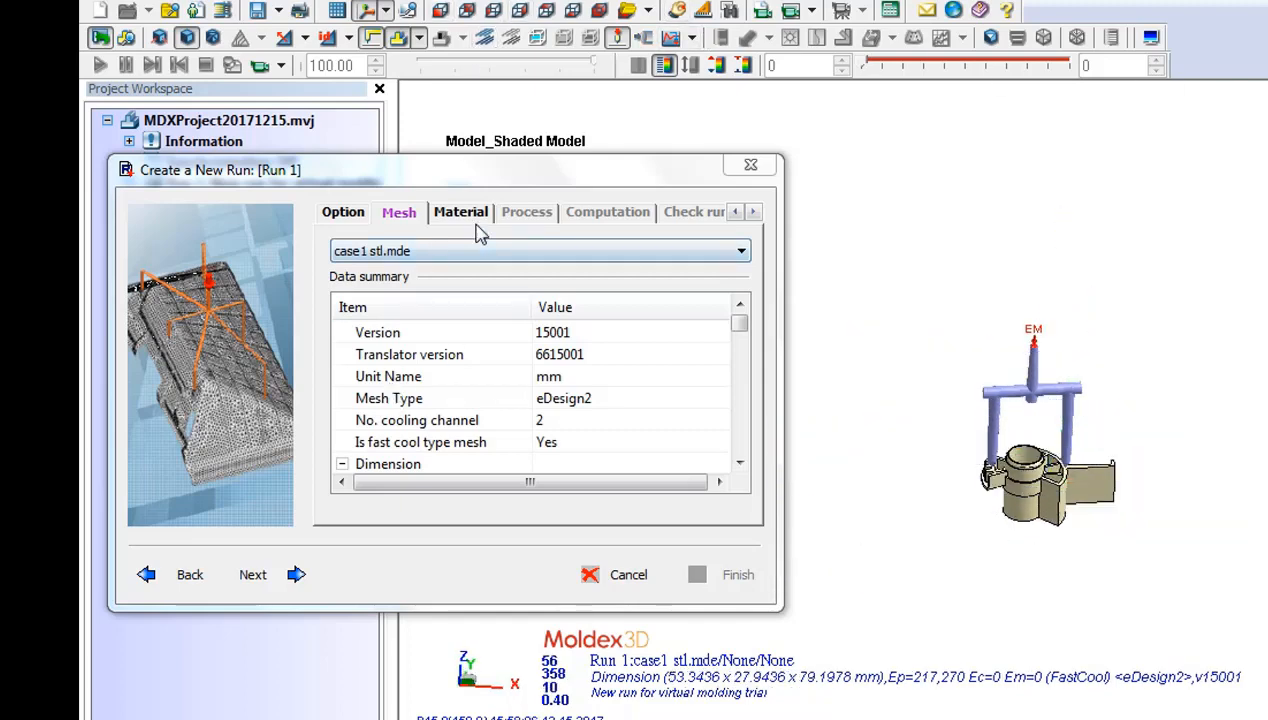
Accept the mesh and open the Material Wizard to pick a material for the Part.
click(275, 576)
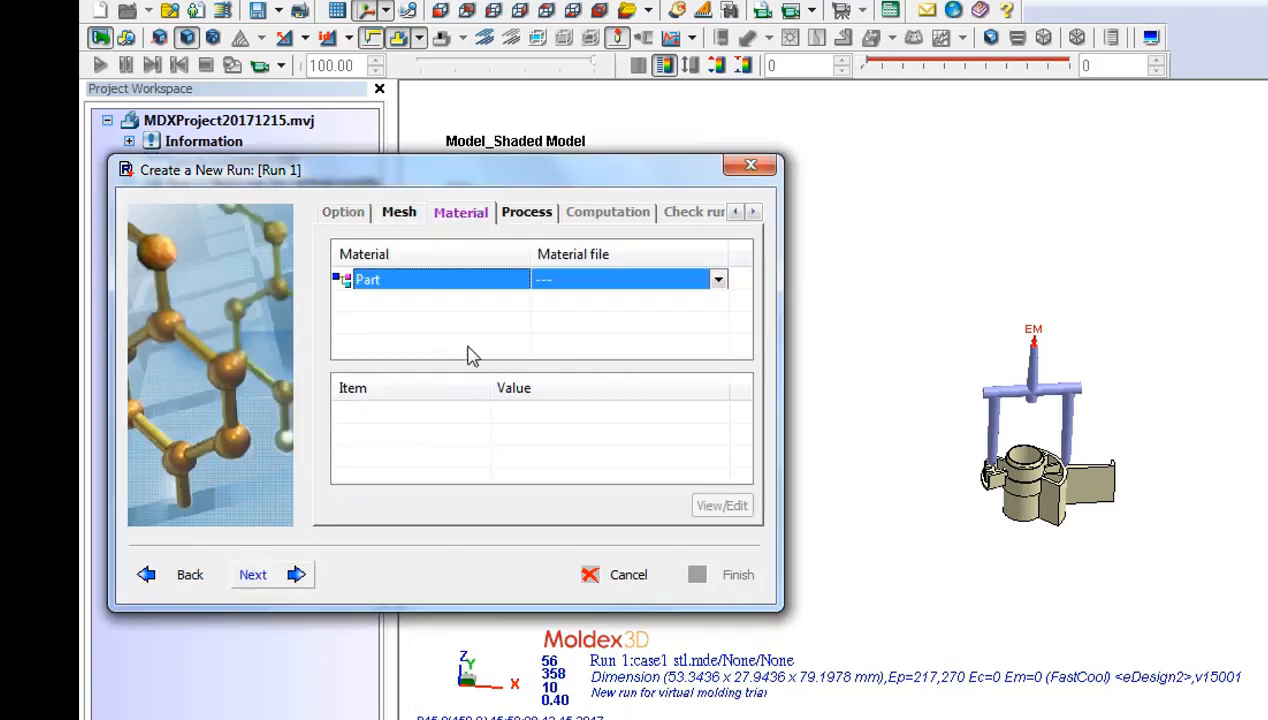
click(611, 285)
click(587, 322)
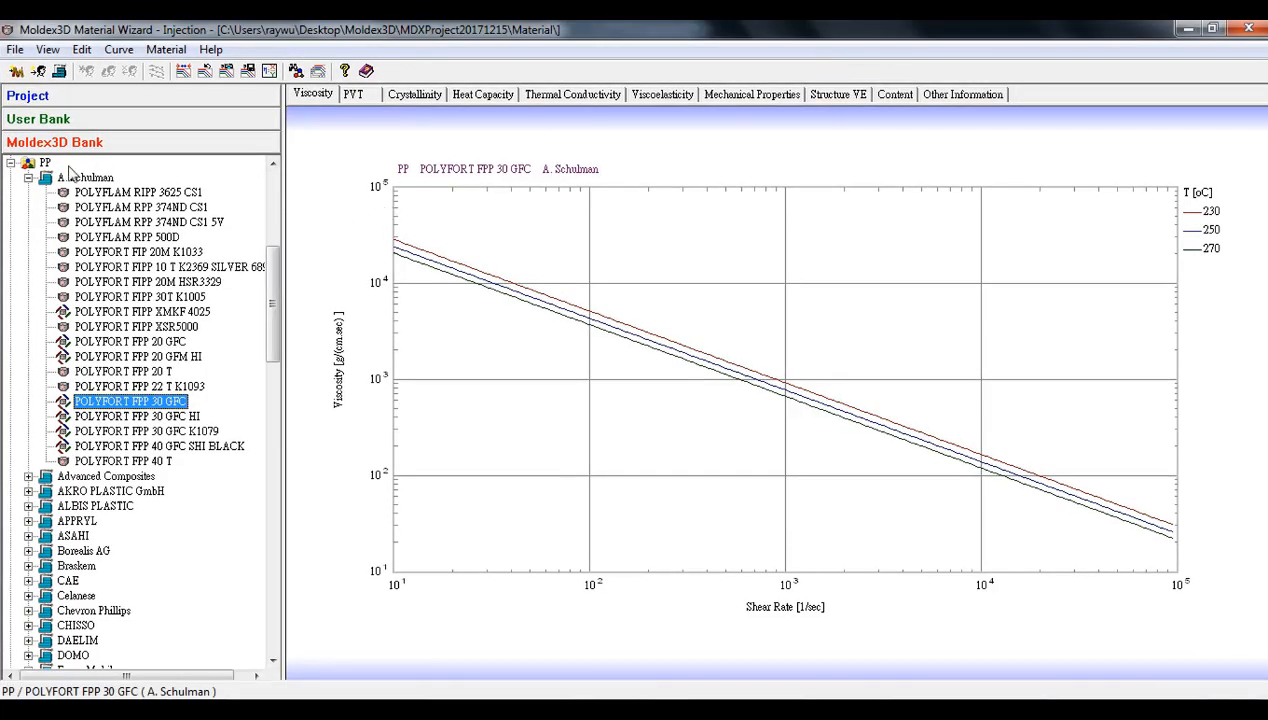
Browse the polymer categories of the Moldex3D Bank and look through the producers under ABS.
click(28, 178)
click(11, 162)
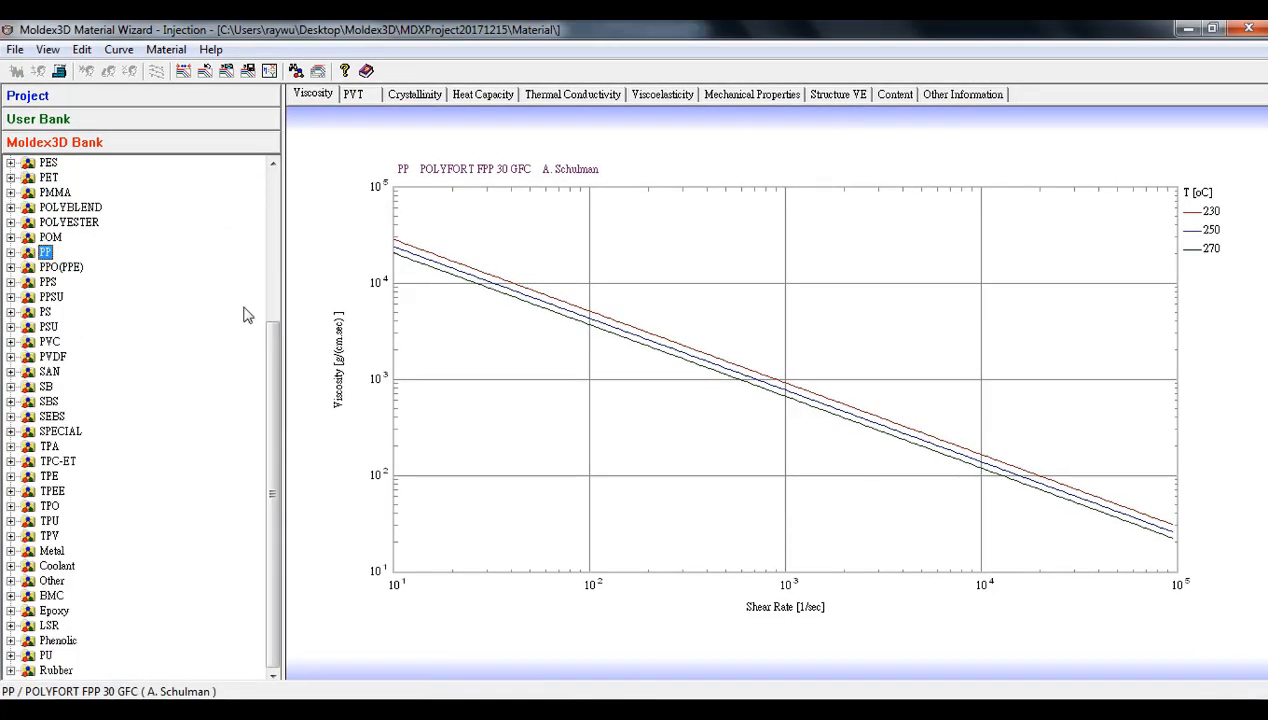
drag(275, 360, 275, 208)
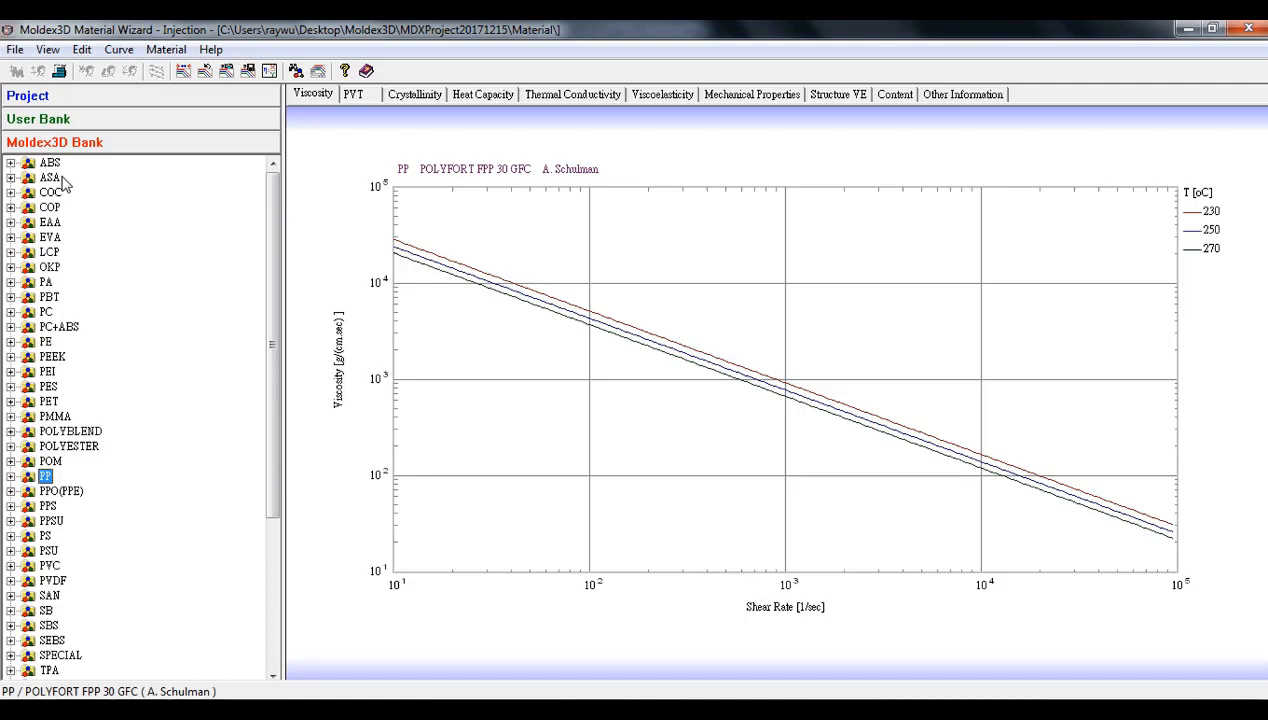
click(12, 163)
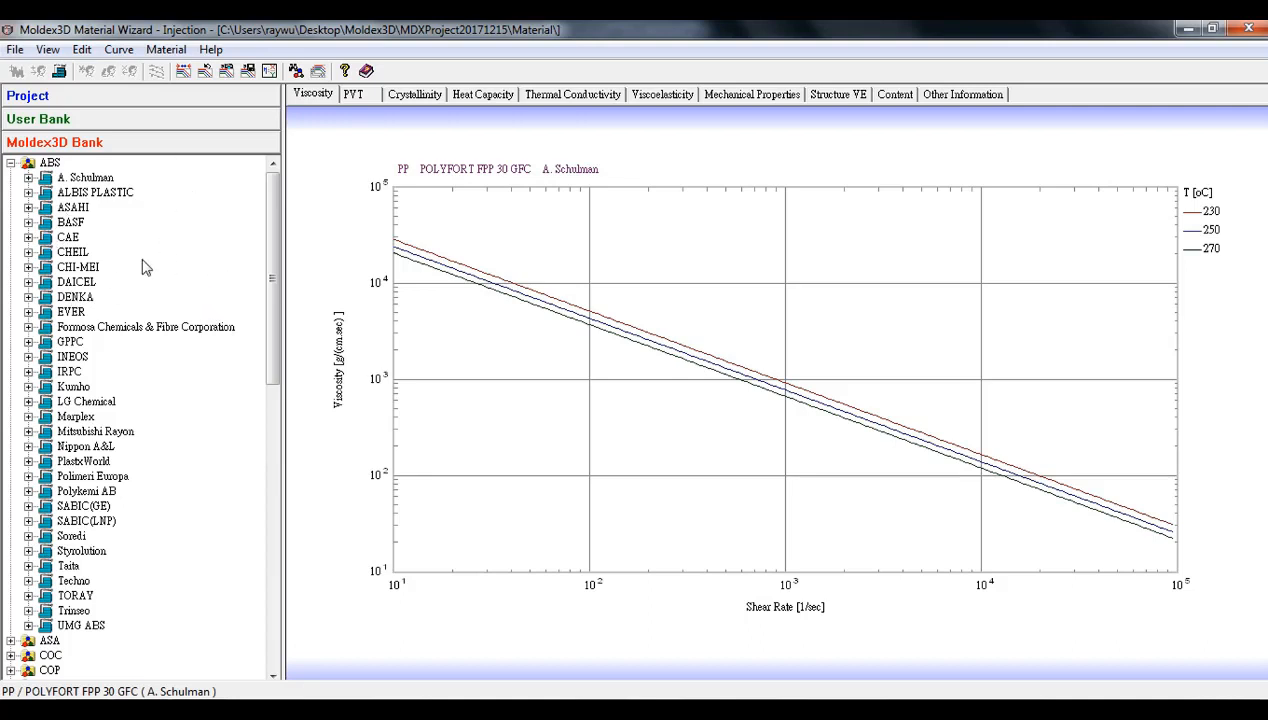
click(12, 164)
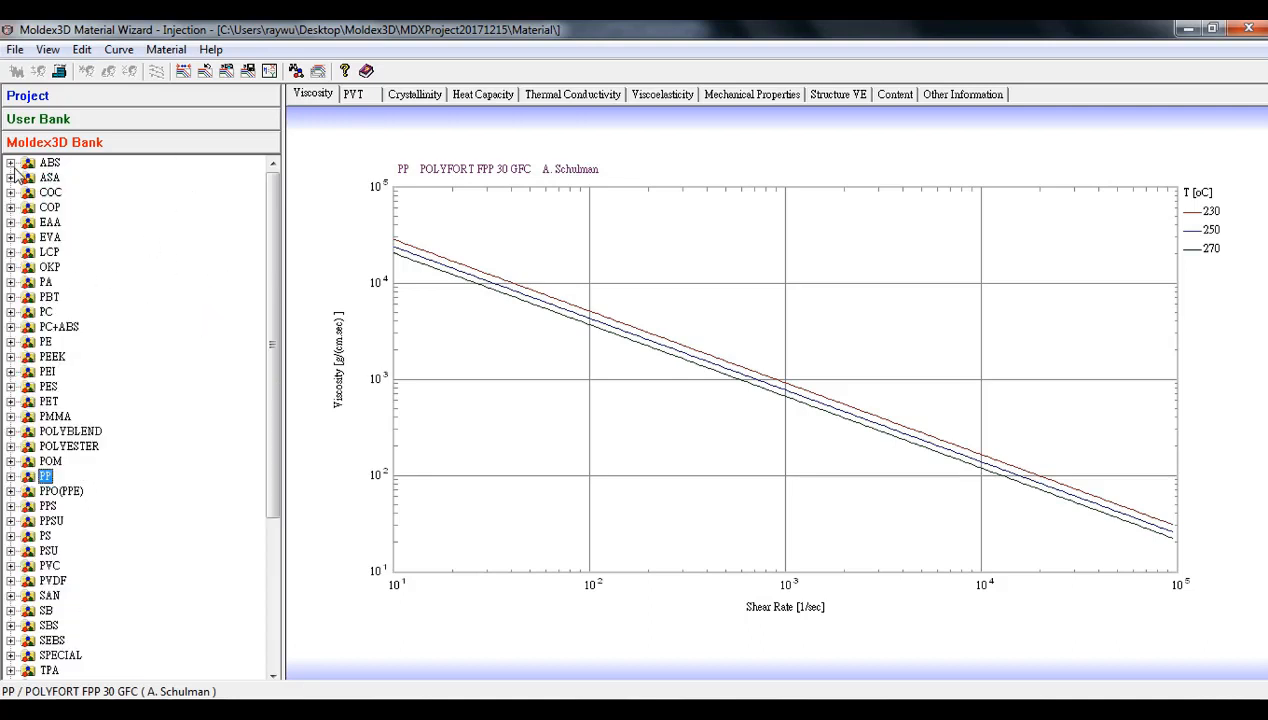
Search the material bank for PP grades from all producers with a fiber content of 30%.
click(166, 49)
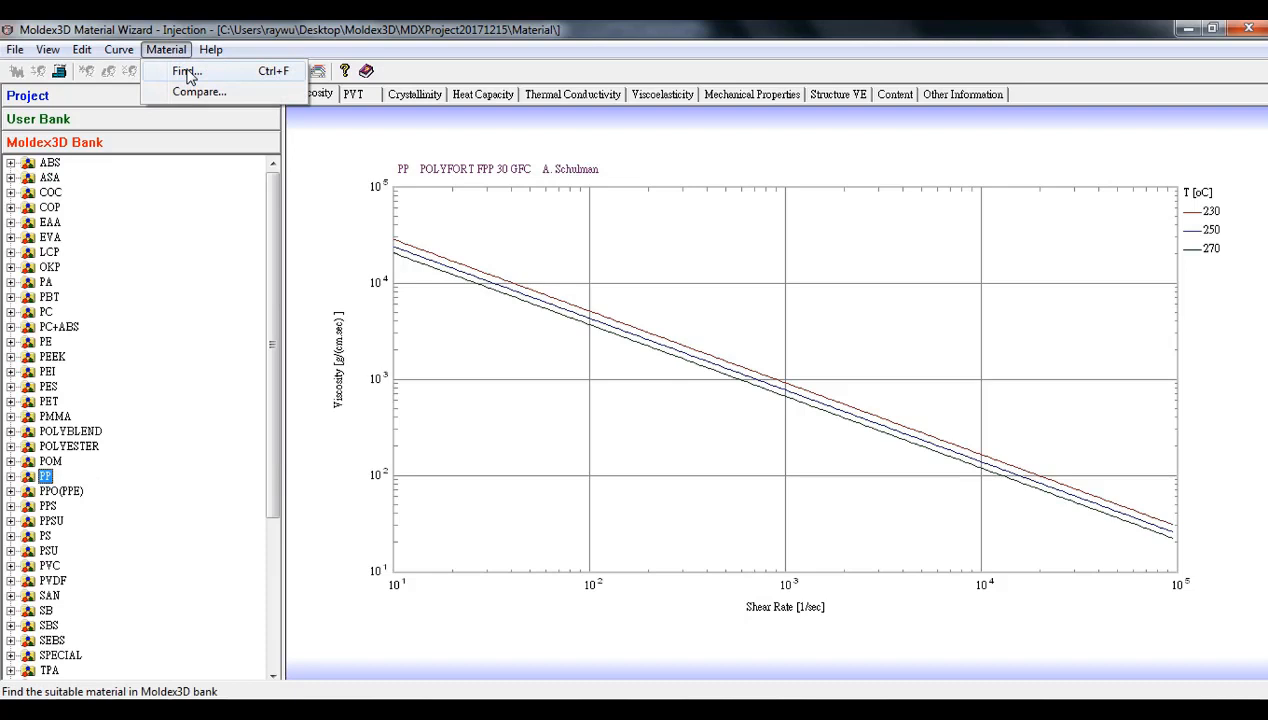
click(186, 72)
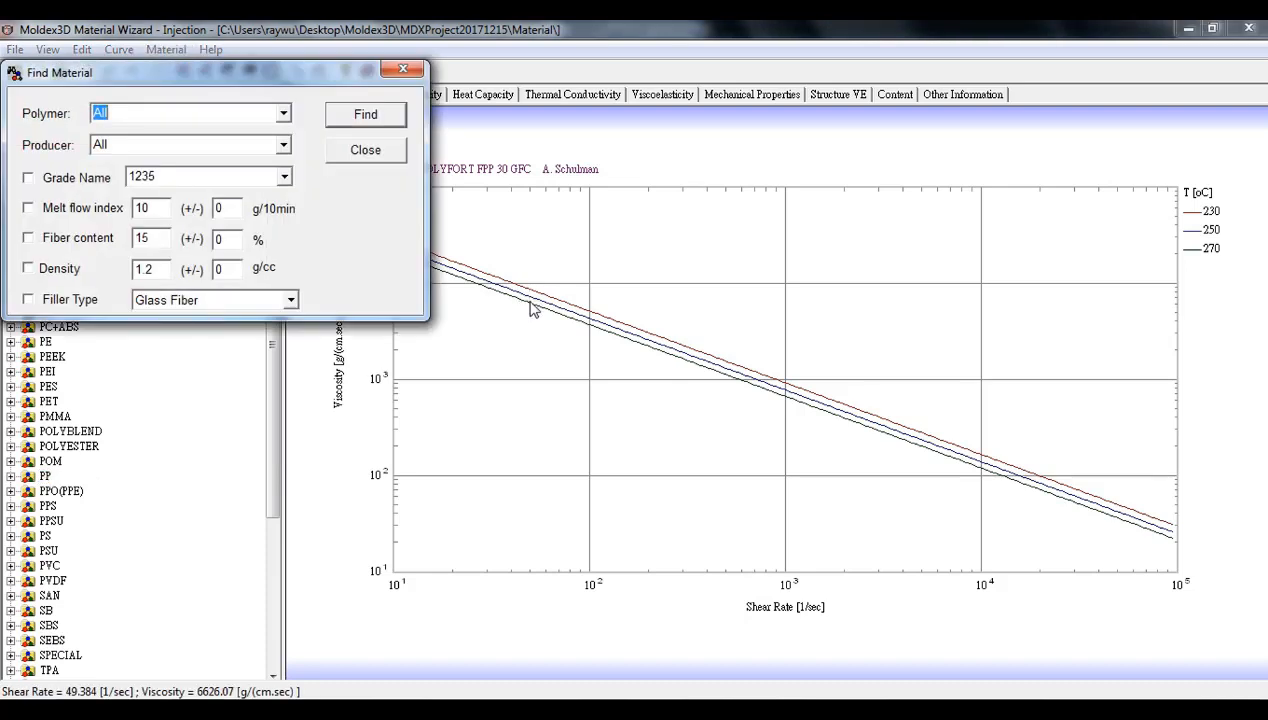
text(PP)
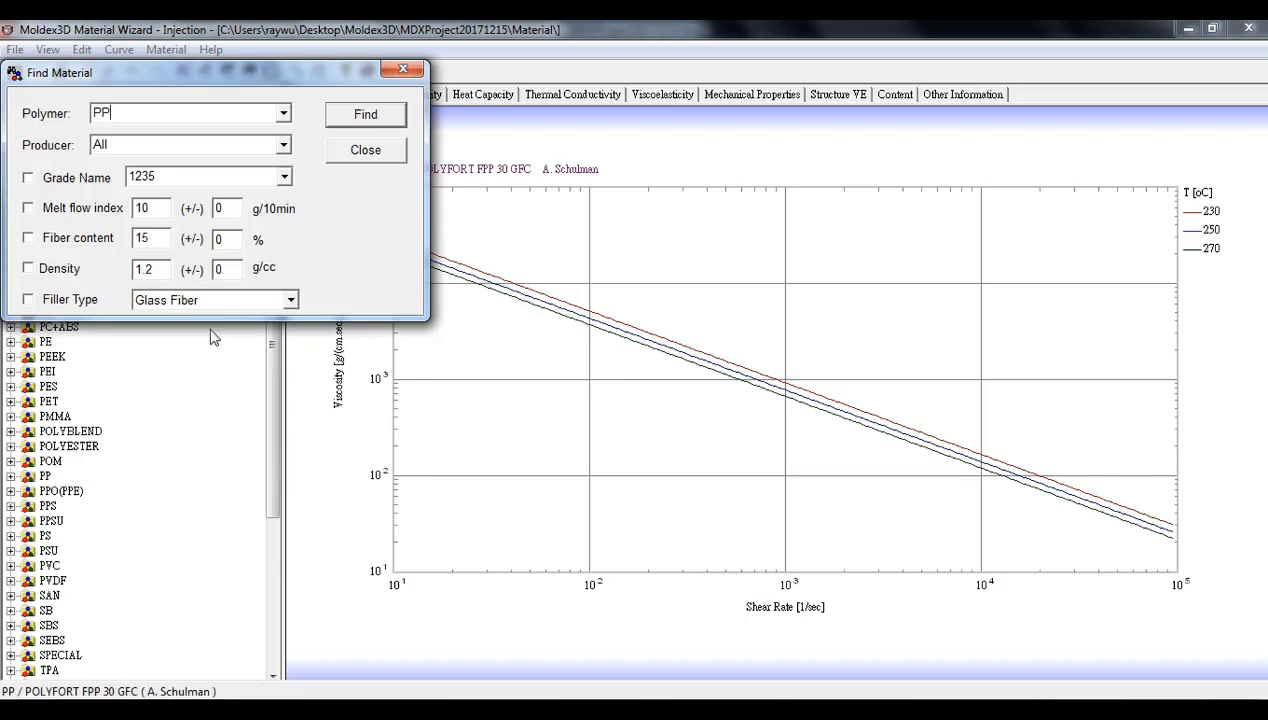
click(28, 238)
drag(150, 238, 97, 250)
text(30)
click(387, 119)
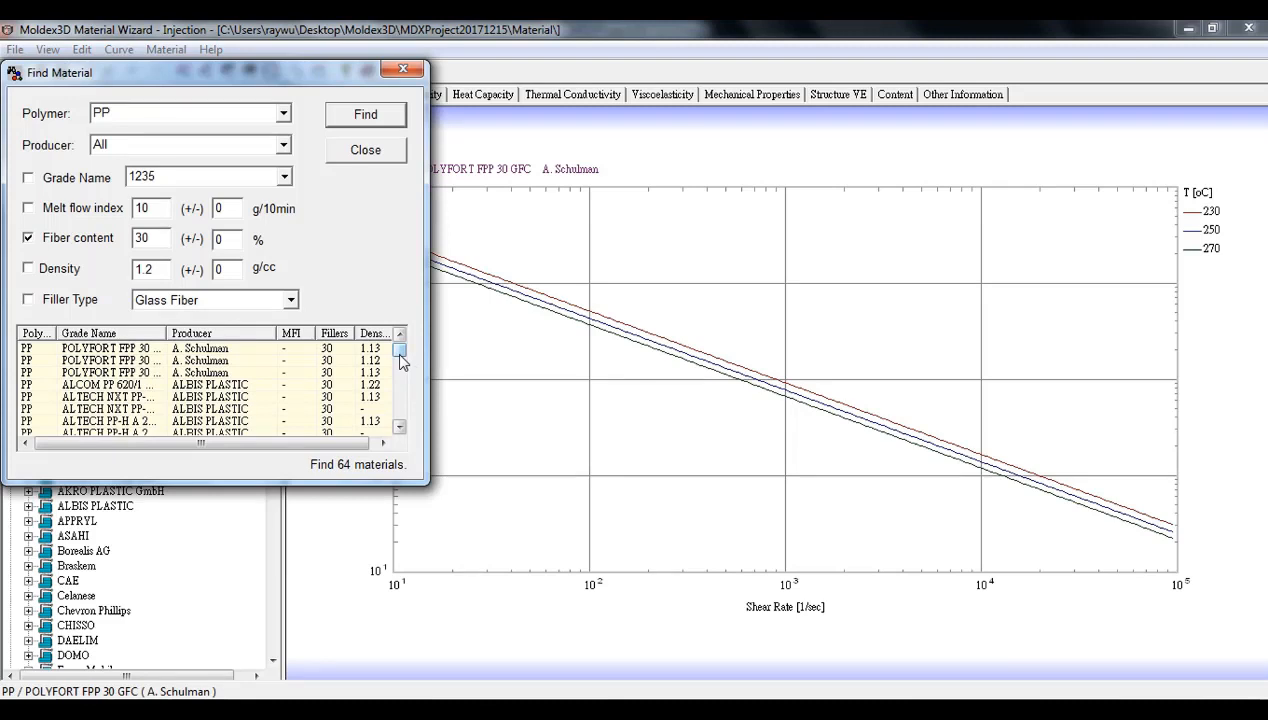
Add A. Schulman's POLYFORT FPP 30 GFC HI to the project without adding it to the user bank, and close the material search.
mouse_move(401, 360)
mouse_down()
mouse_move(399, 424)
mouse_move(399, 350)
mouse_up()
click(238, 364)
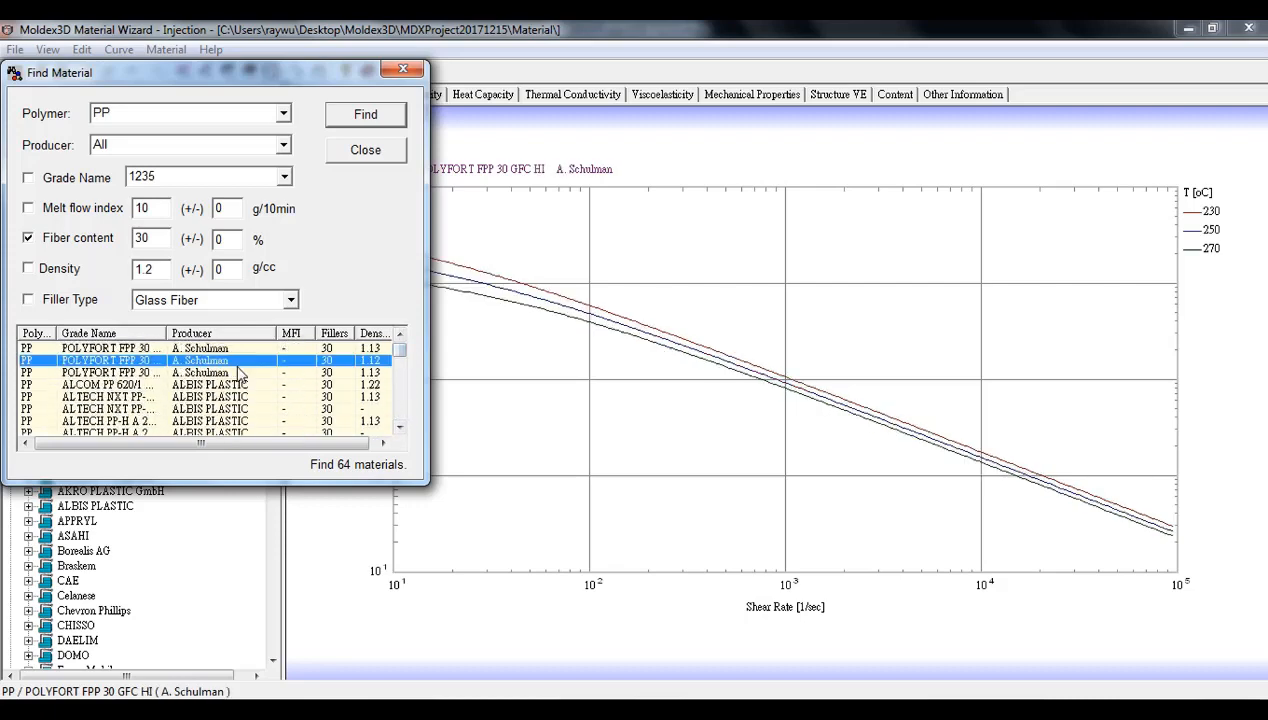
drag(250, 67, 144, 161)
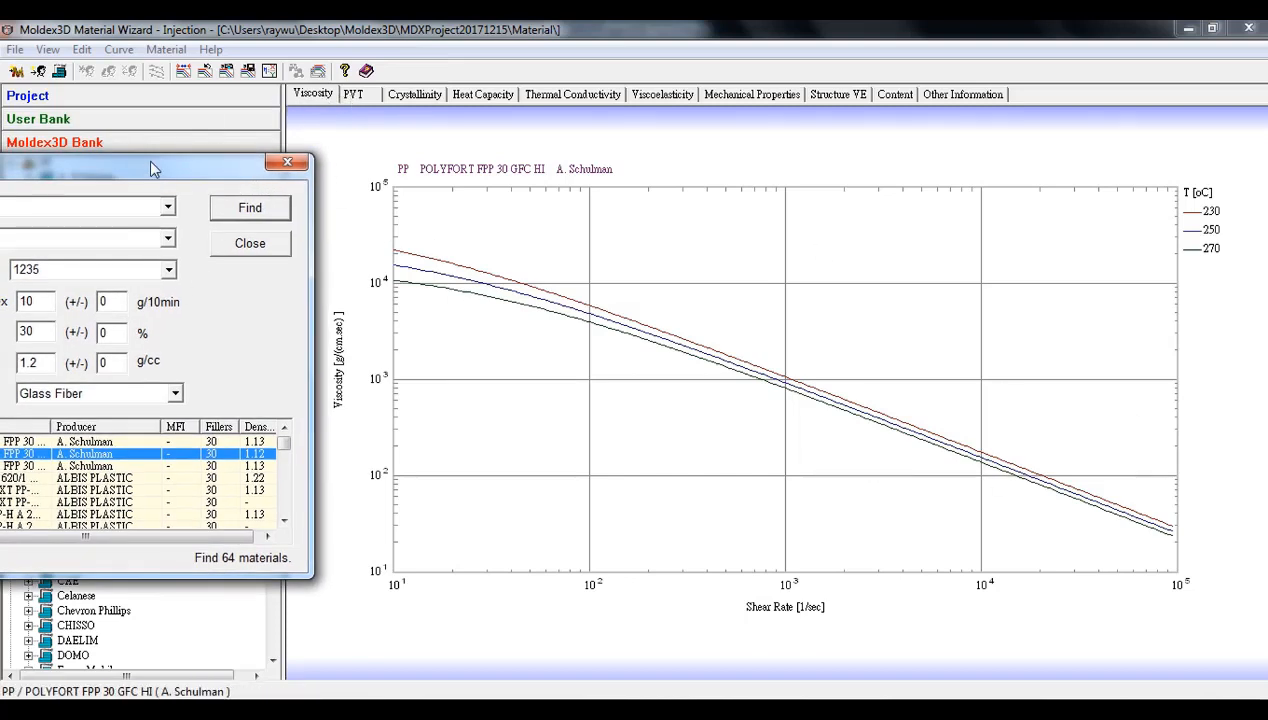
drag(149, 159, 268, 158)
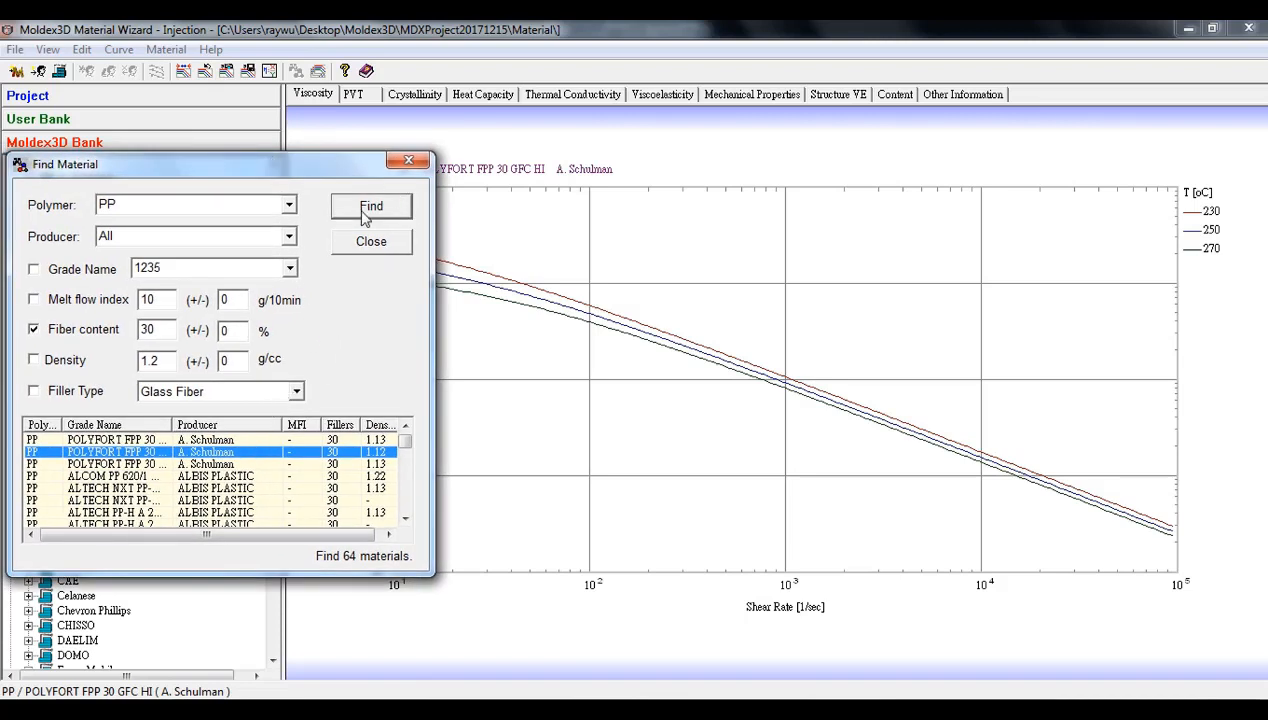
right_click(188, 448)
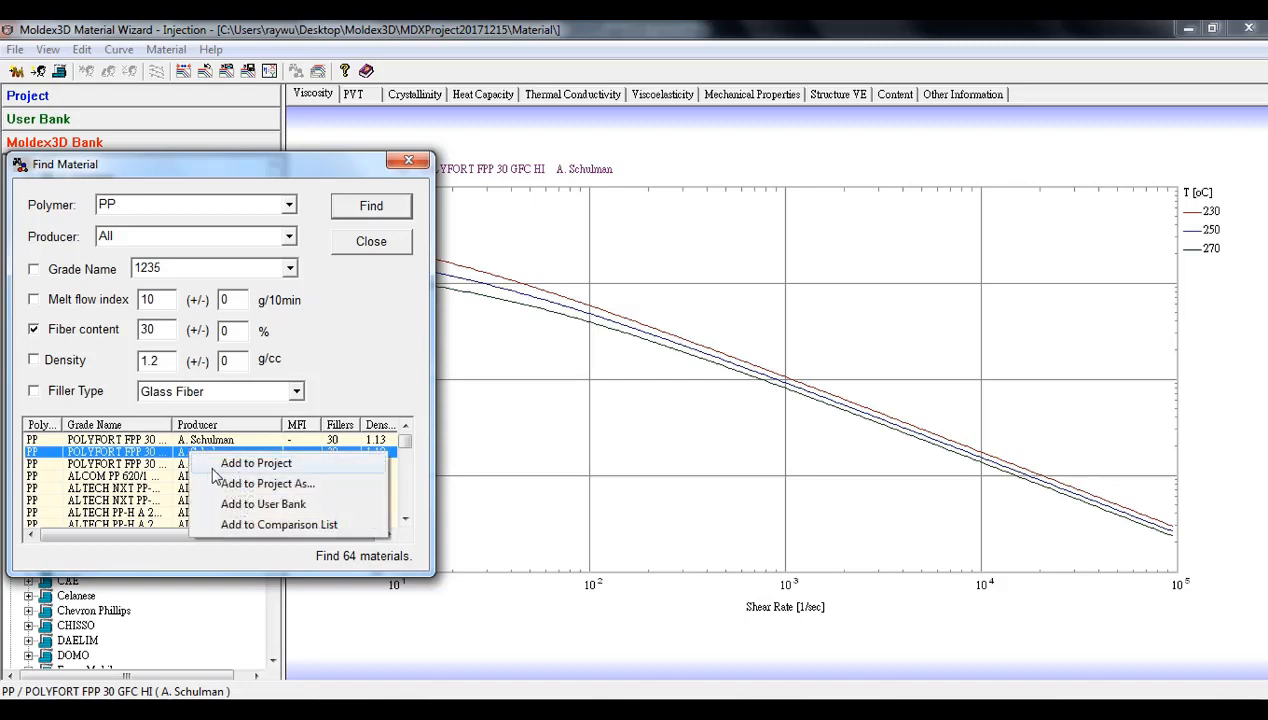
click(212, 468)
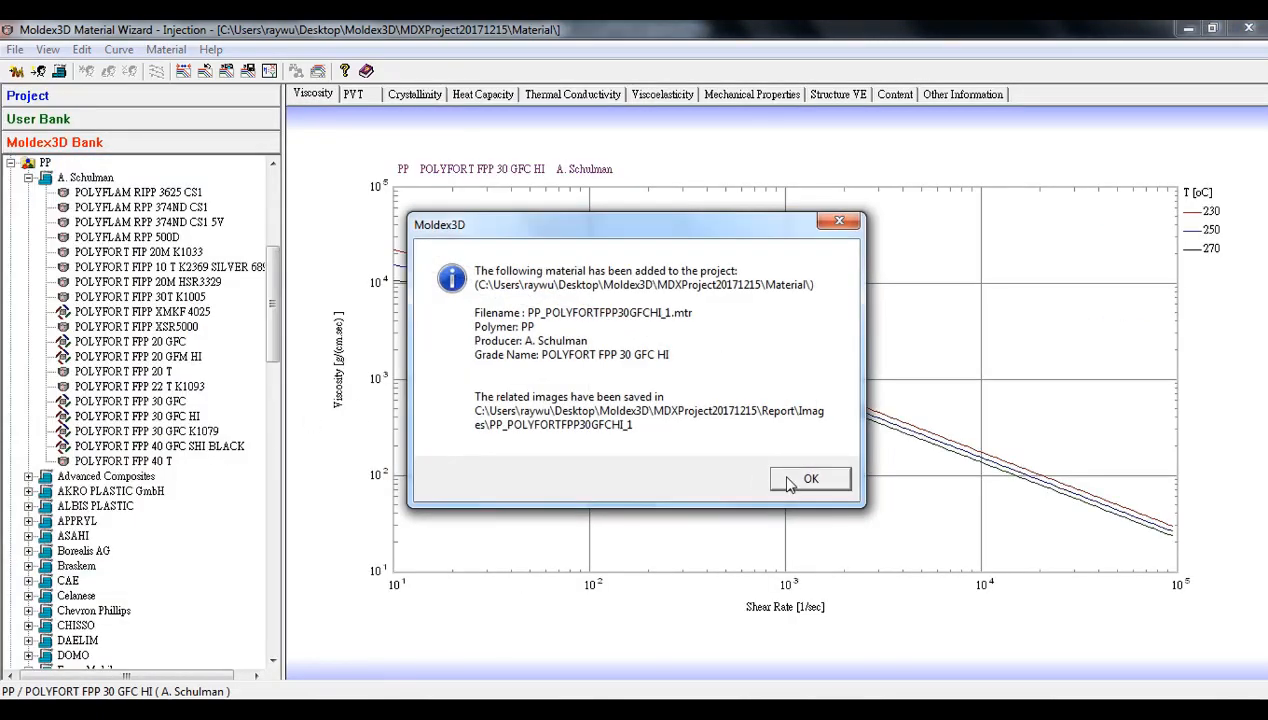
click(784, 478)
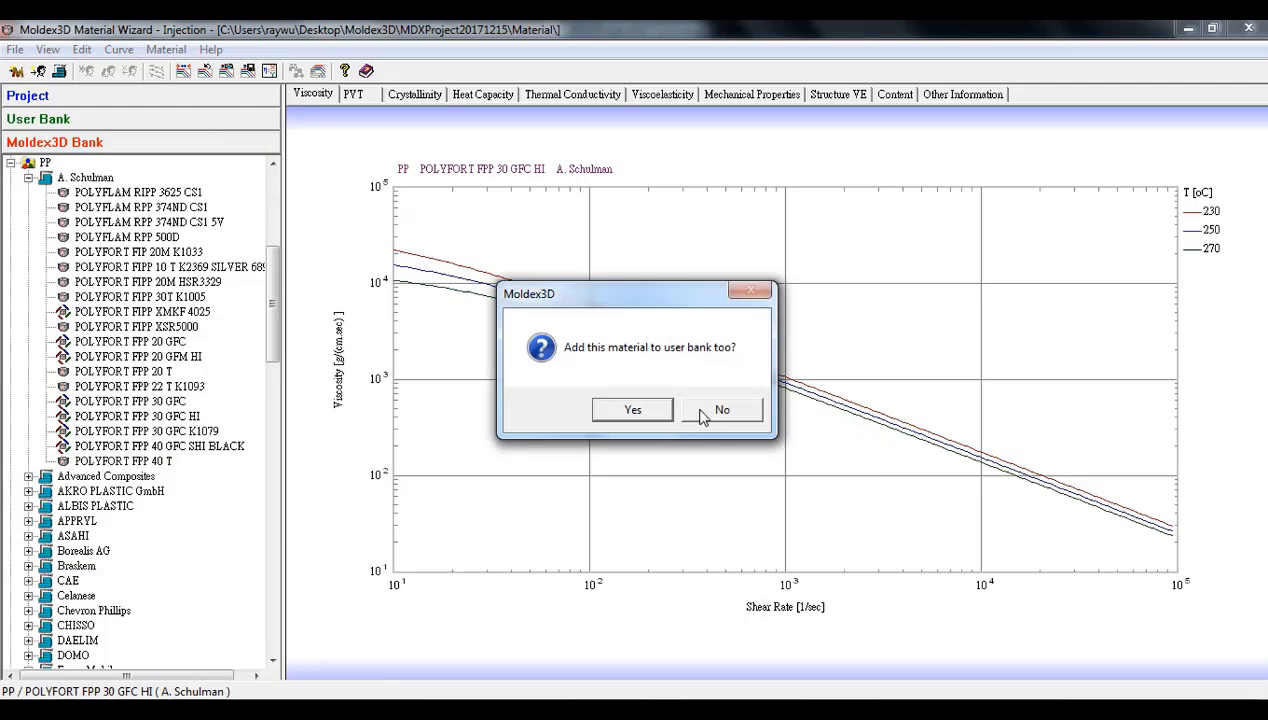
click(710, 411)
click(400, 248)
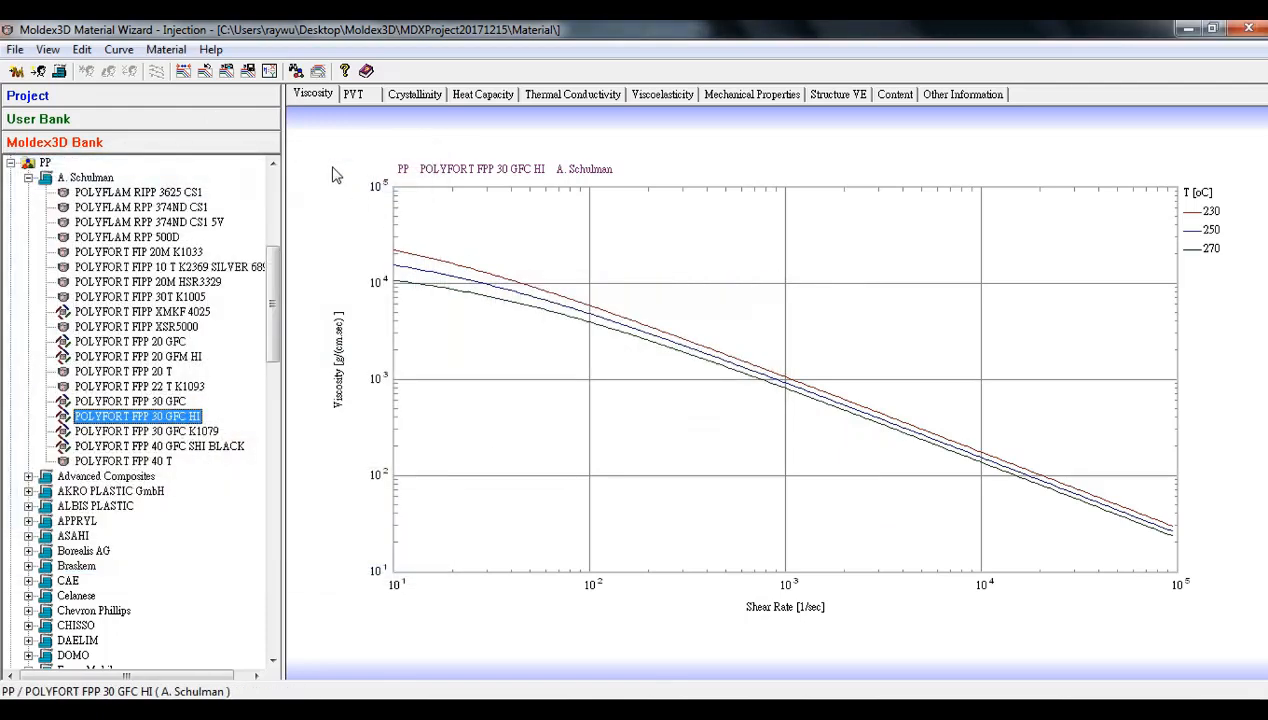
Check the User Bank and the project's material list, and review the added material's crystallinity curves and mechanical properties.
click(108, 125)
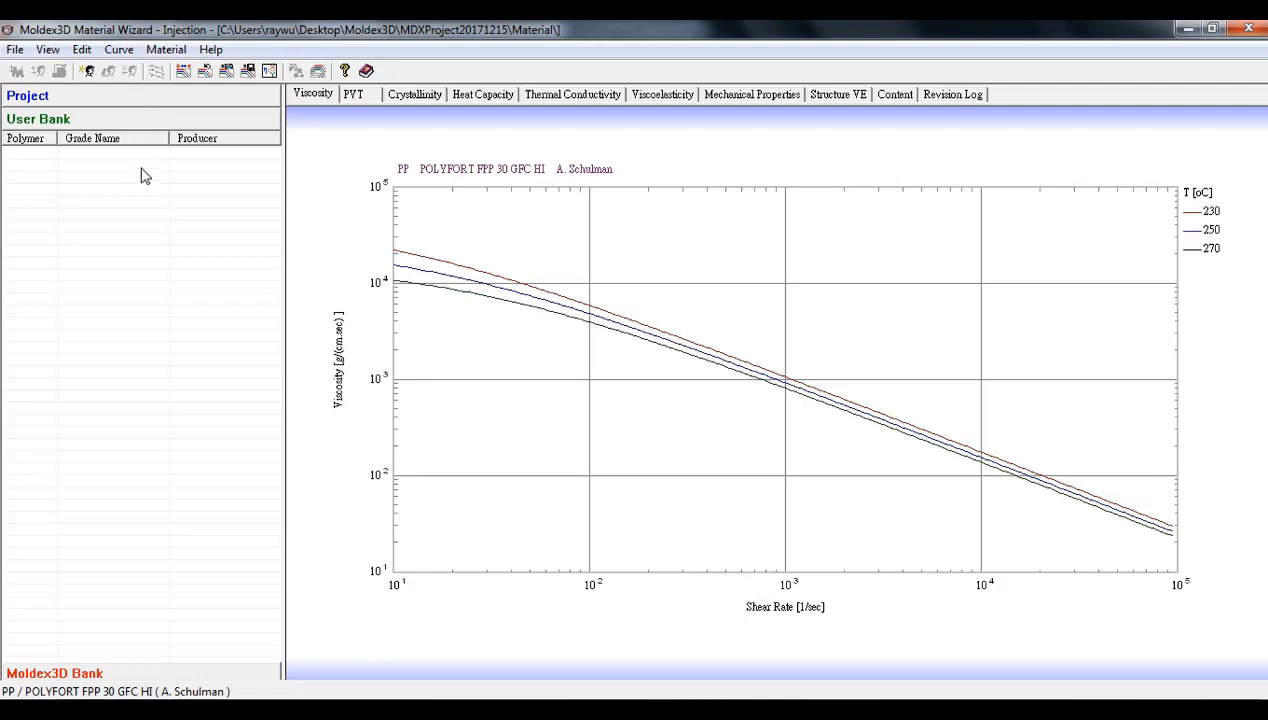
click(155, 100)
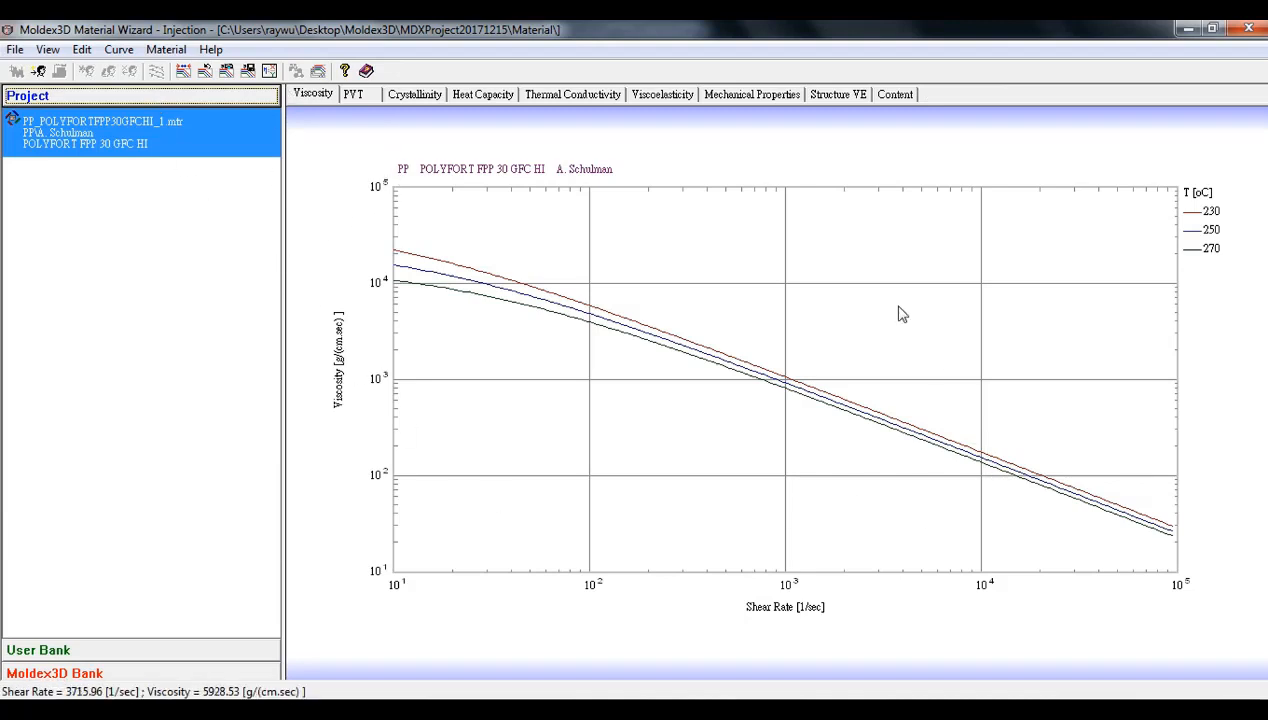
click(341, 97)
click(437, 97)
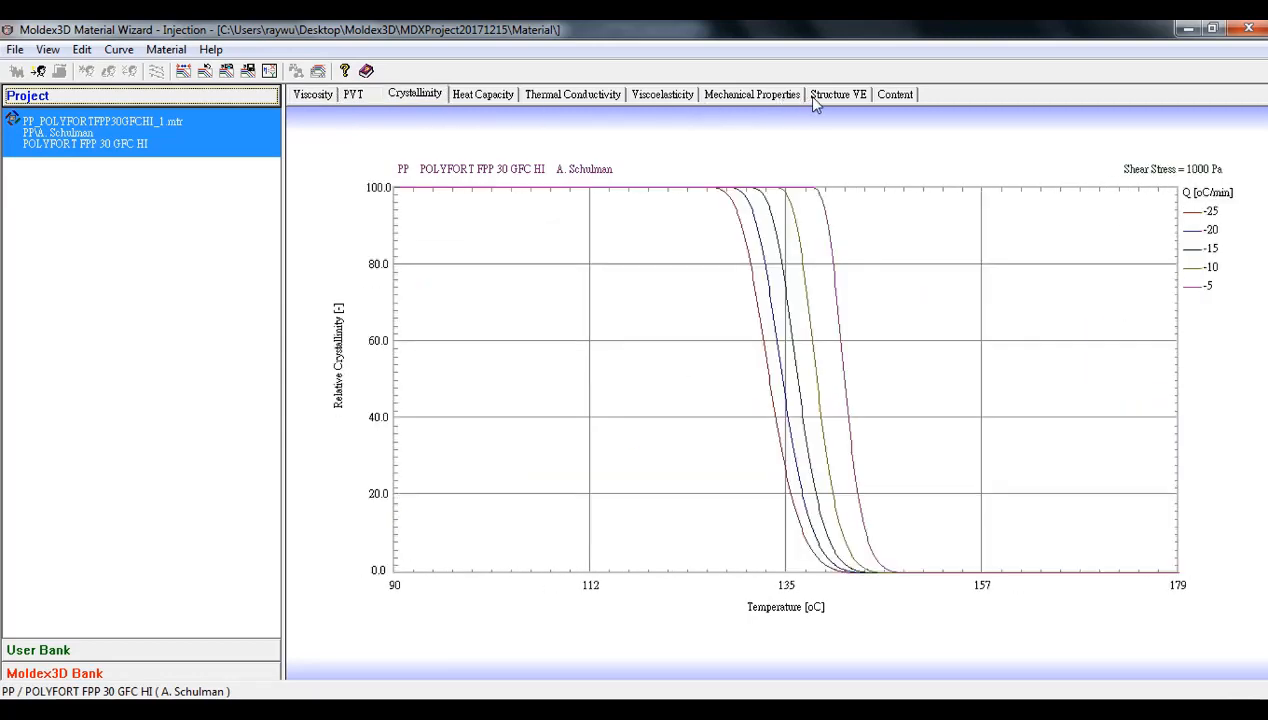
click(750, 96)
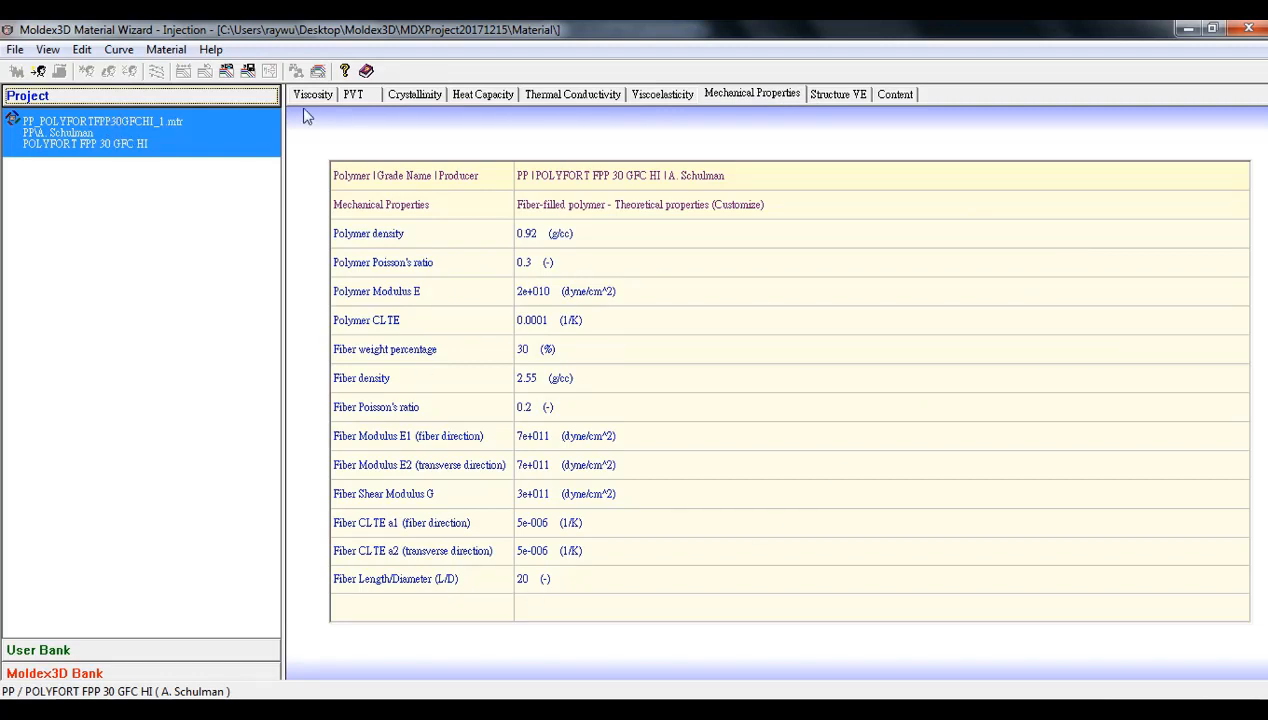
Close the Material Wizard and create a new process for Run 1 using the CAE mode setting method.
click(1245, 28)
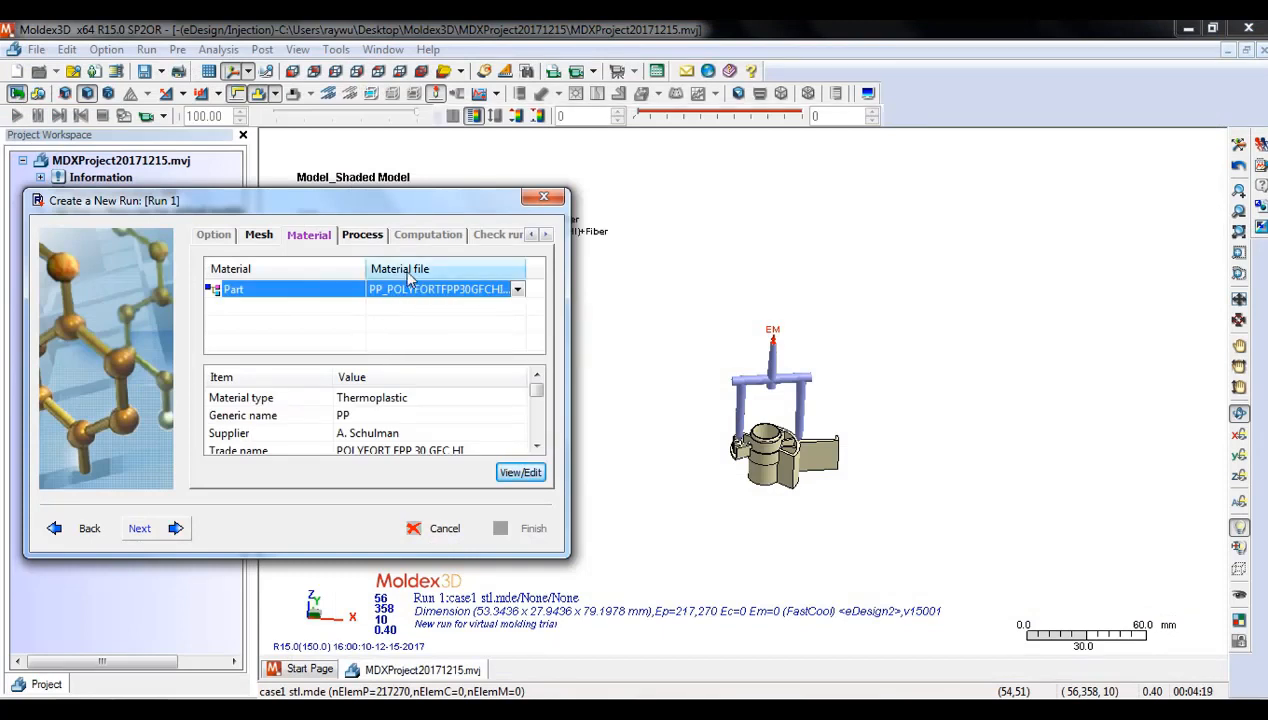
click(176, 529)
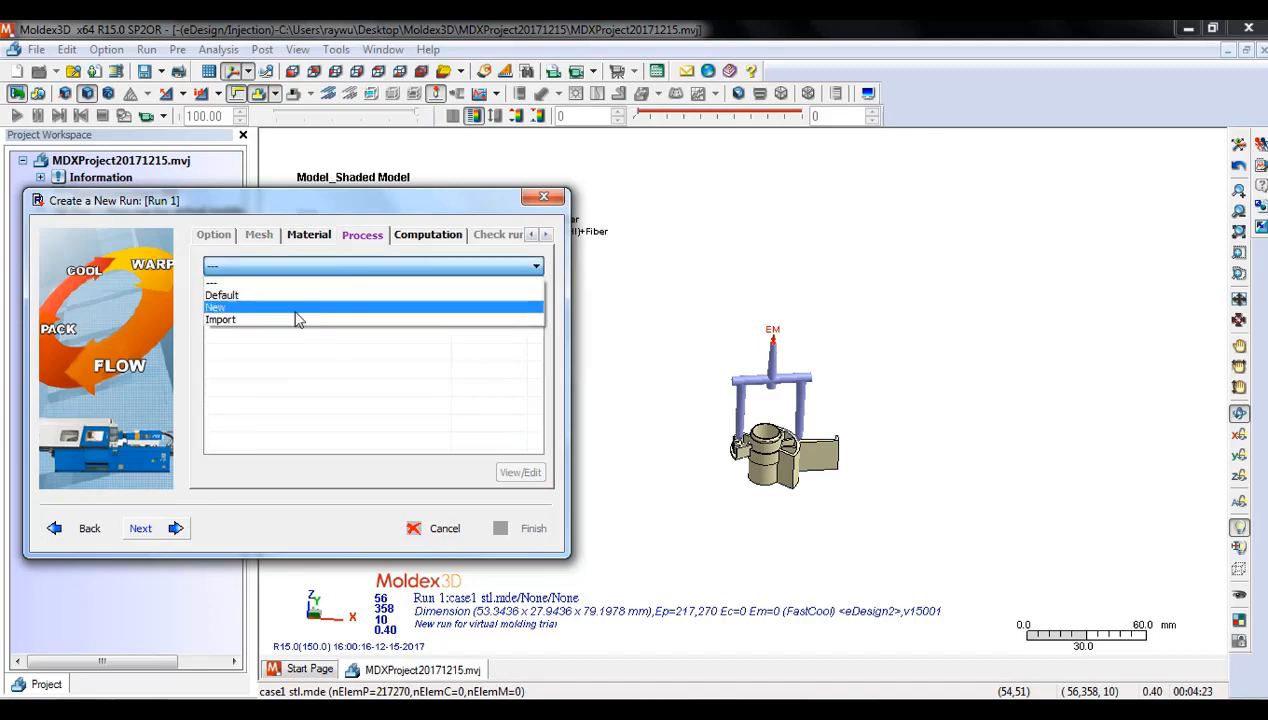
click(296, 310)
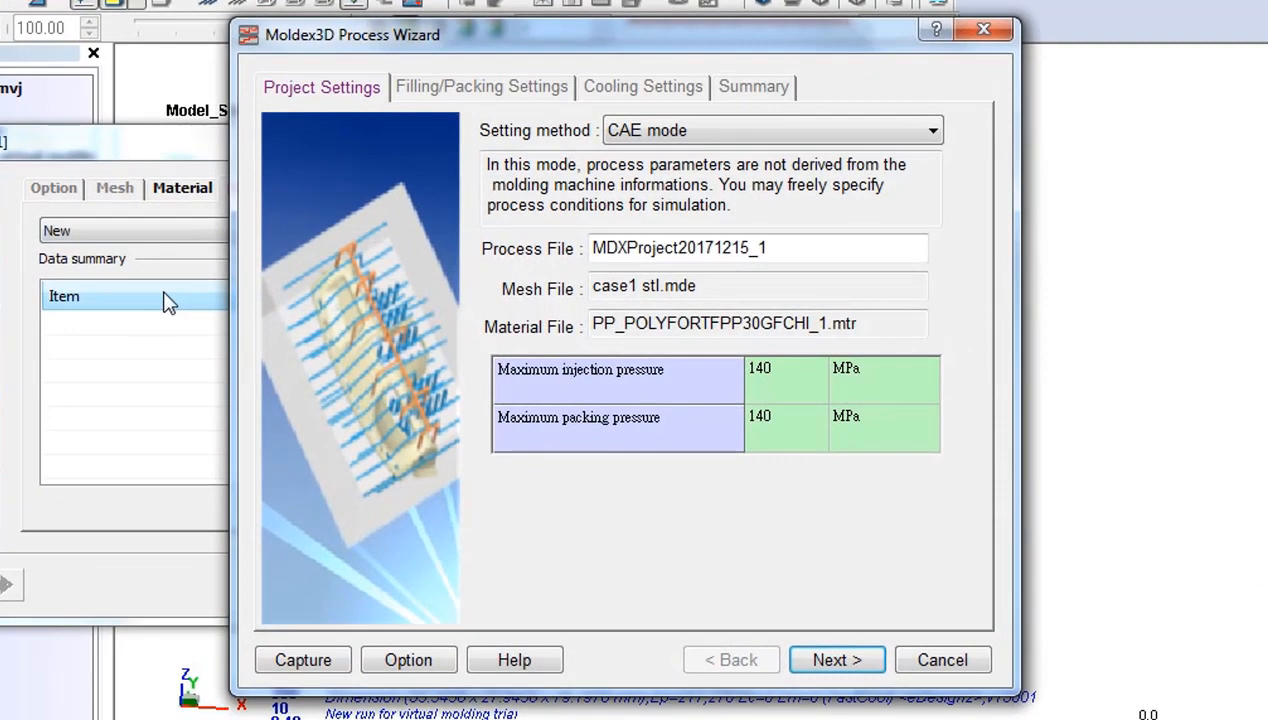
click(806, 131)
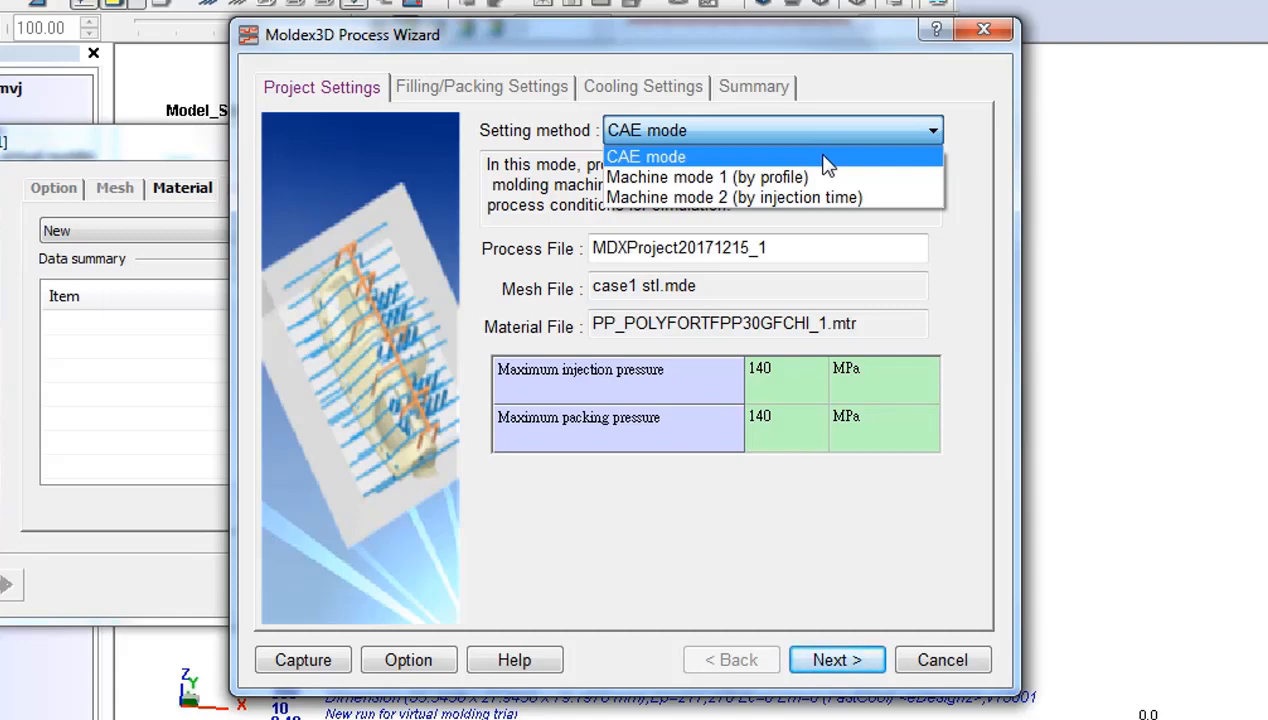
click(826, 162)
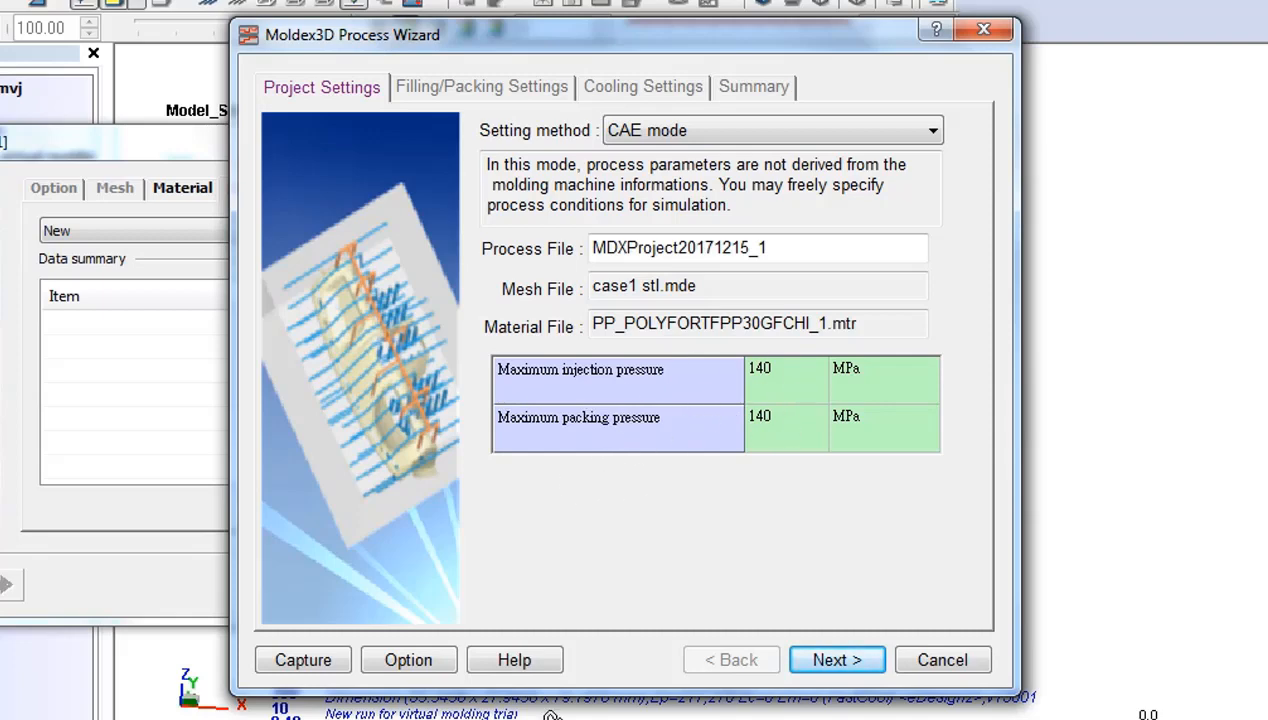
click(836, 661)
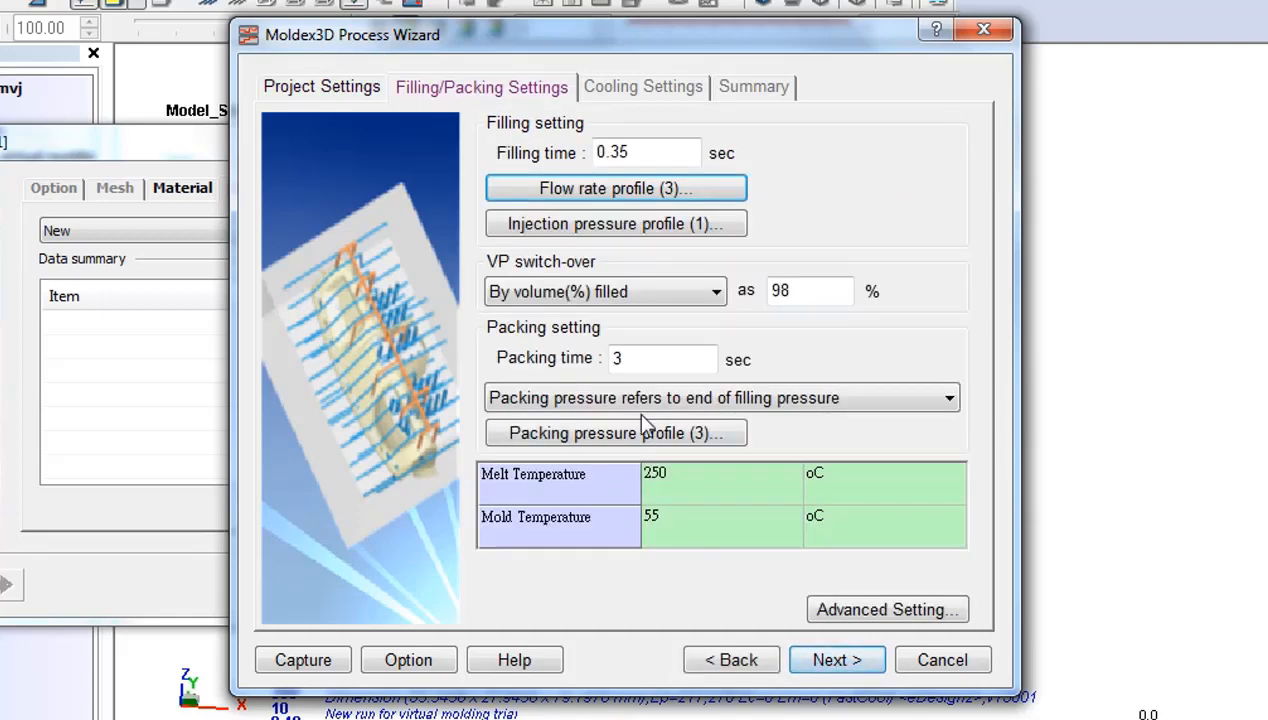
Set the filling time to 0.35 sec.
click(613, 148)
key(BackSpace)
text(3)
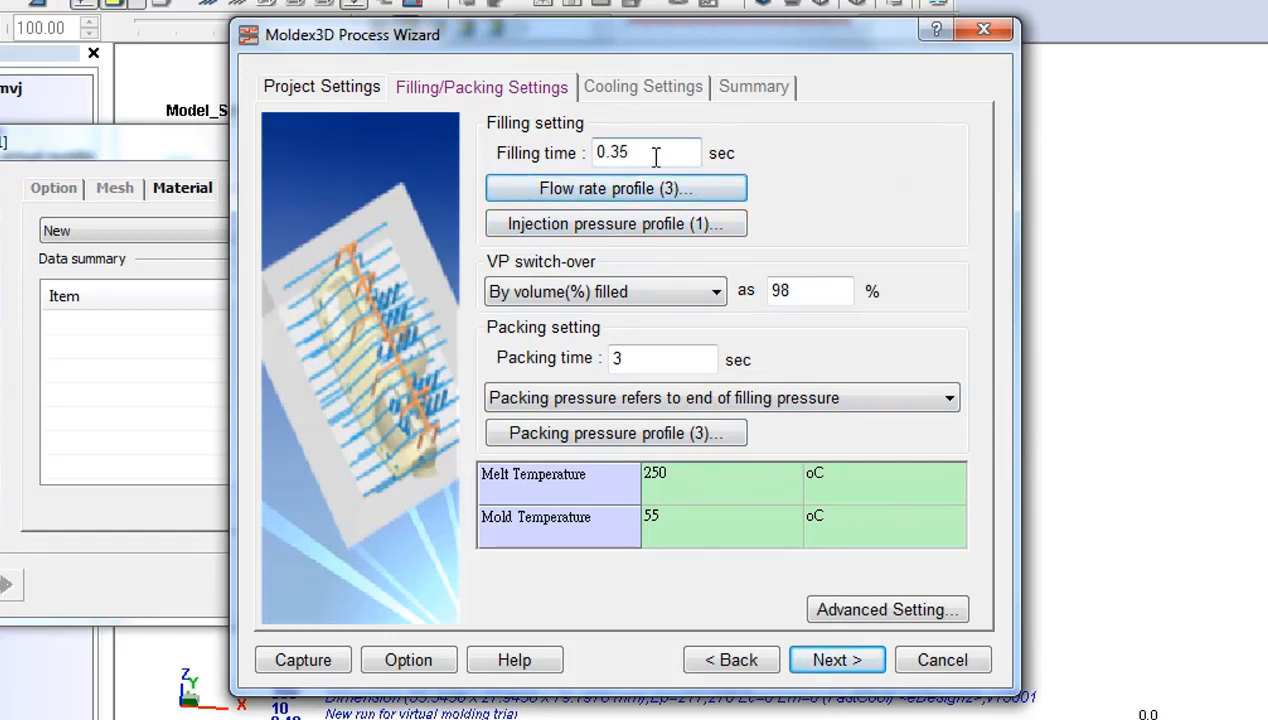
Set the Section-1 time of the flow rate profile to 30% and accept the profile.
click(657, 200)
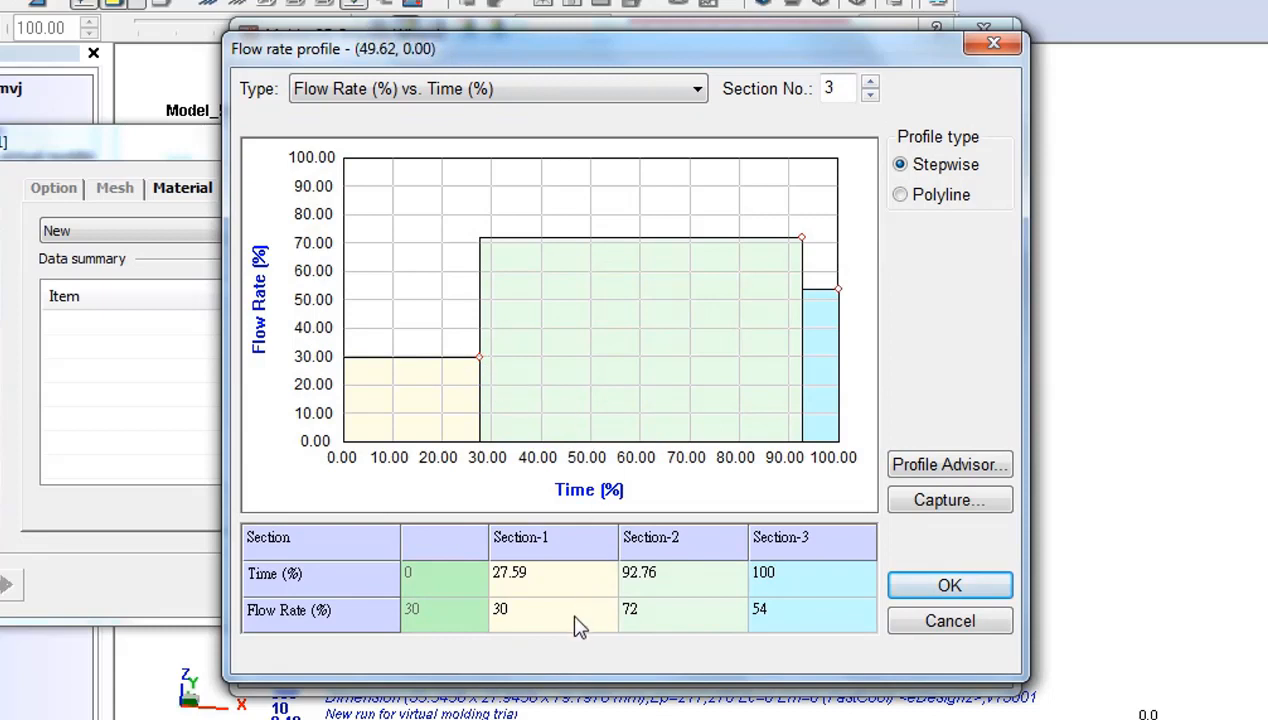
click(540, 574)
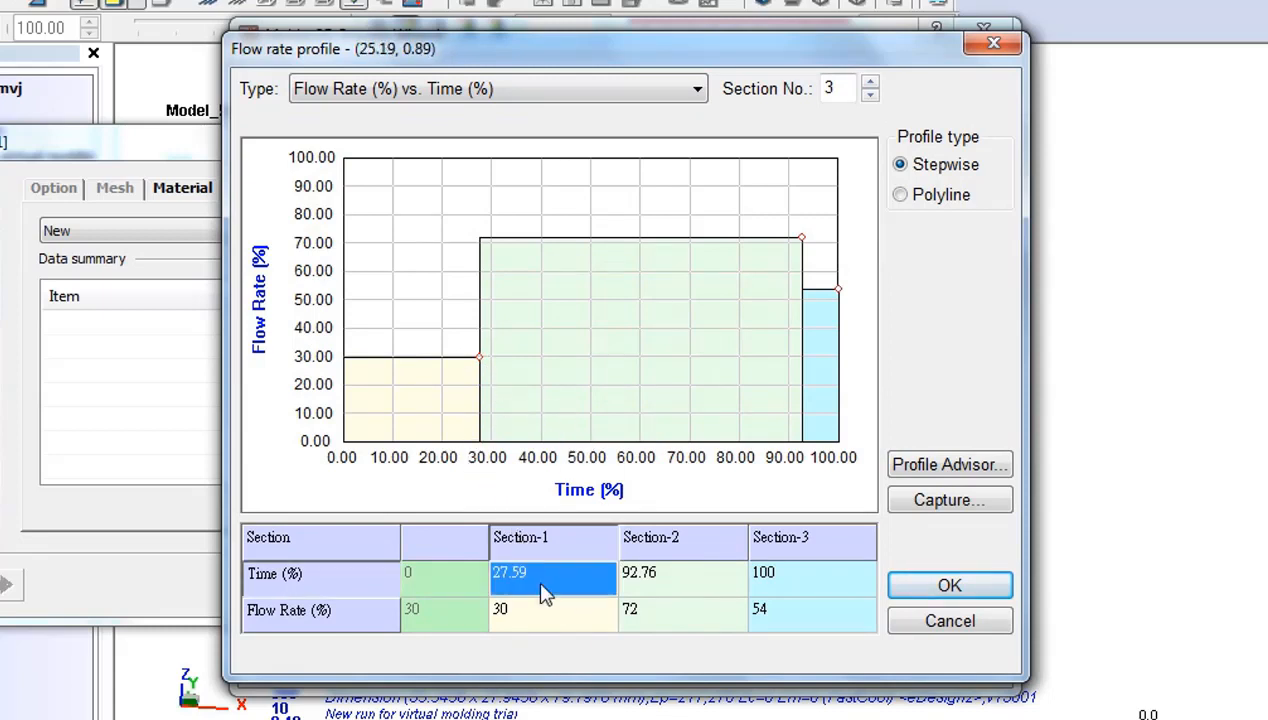
text(30)
key(Return)
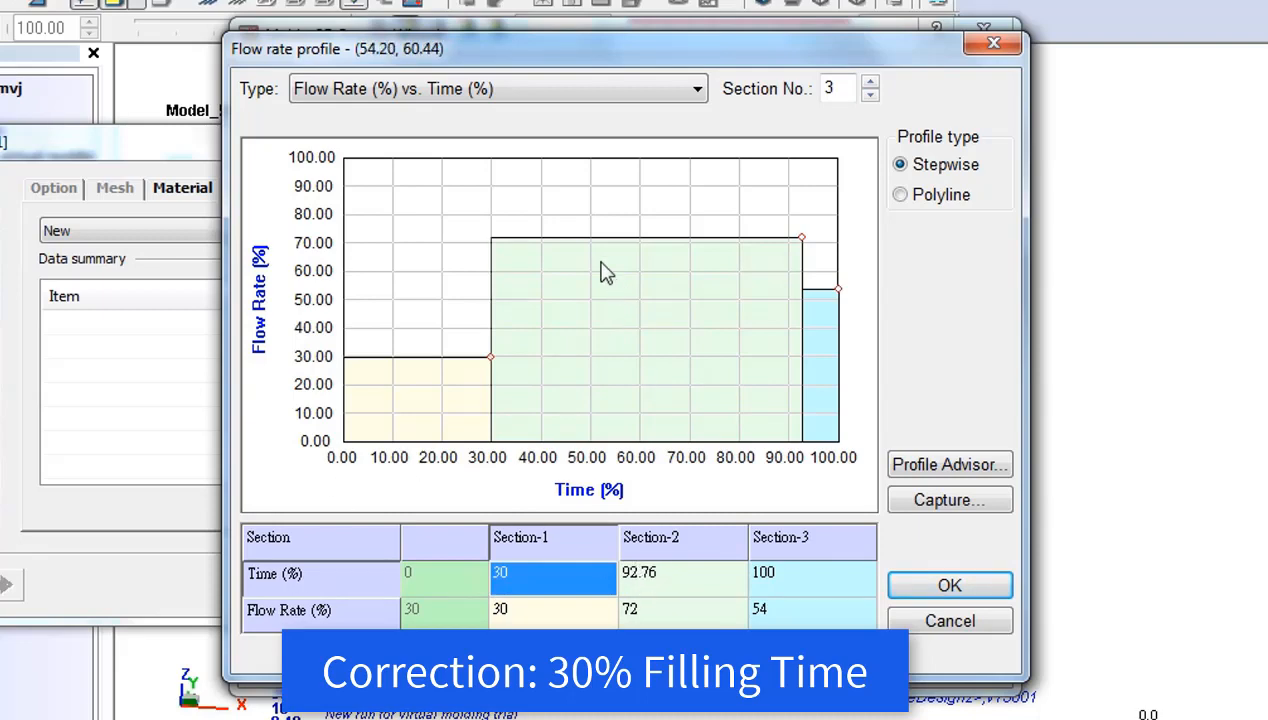
click(672, 616)
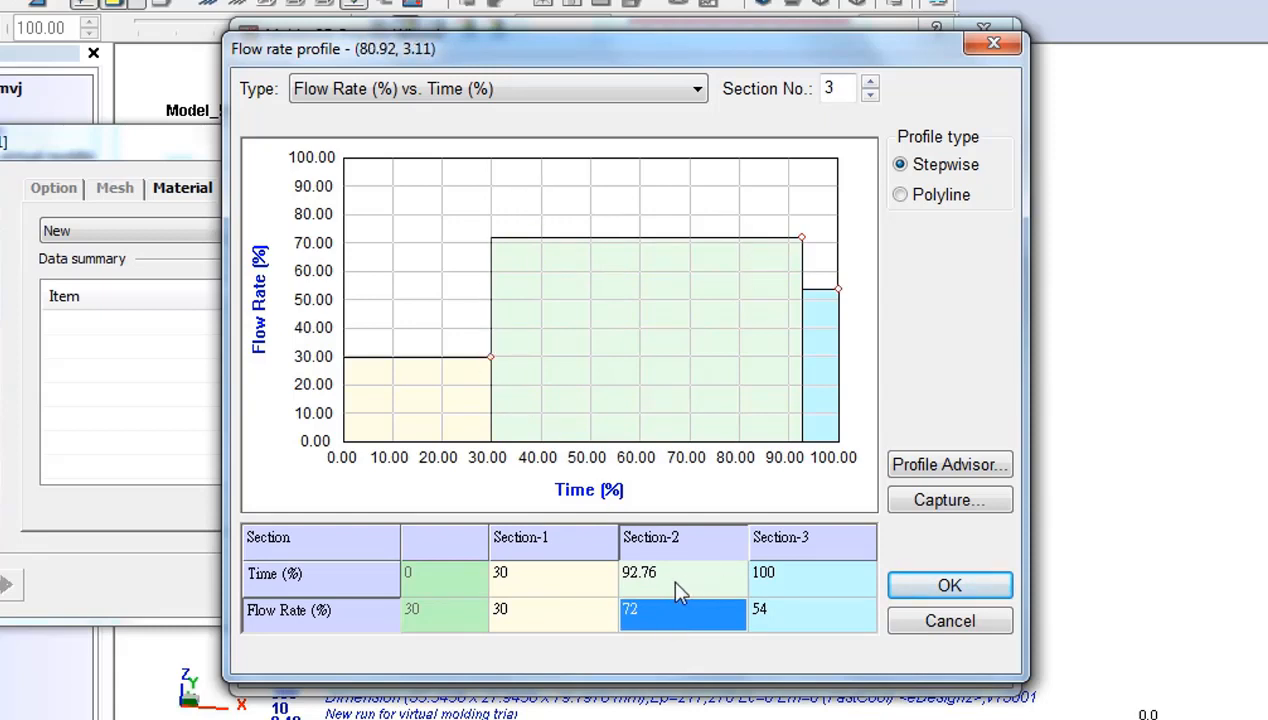
click(669, 578)
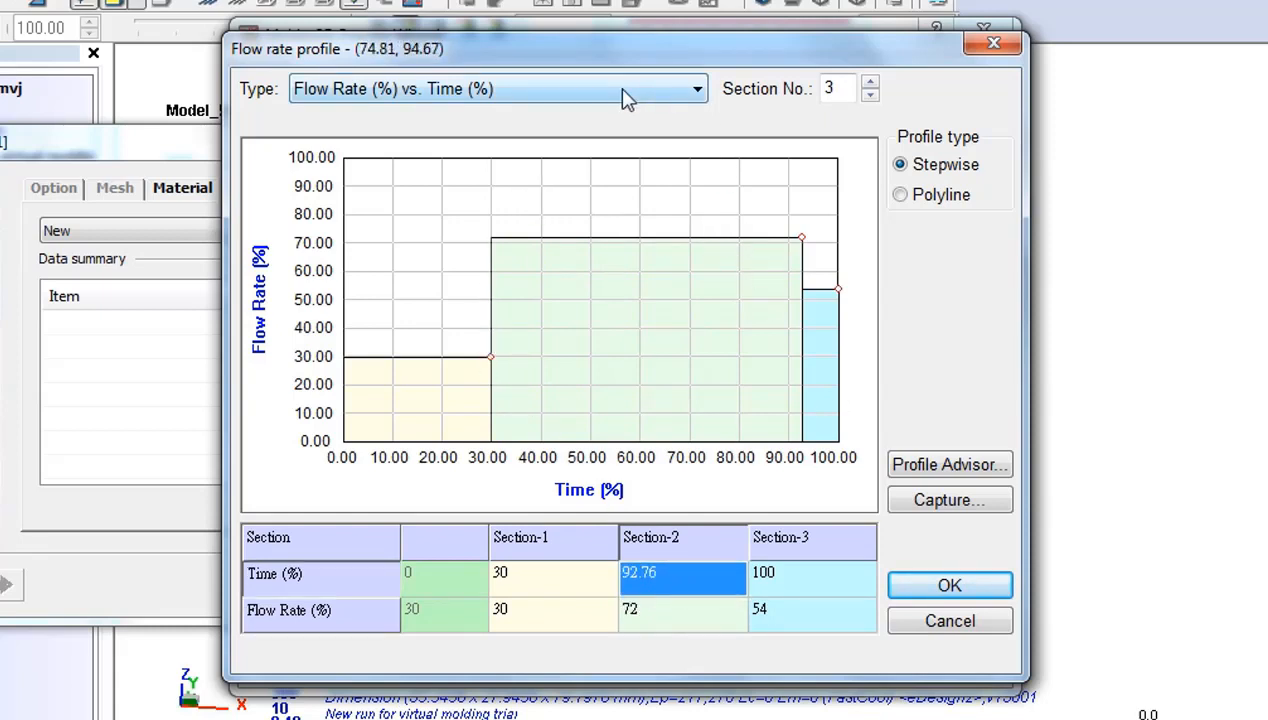
click(950, 588)
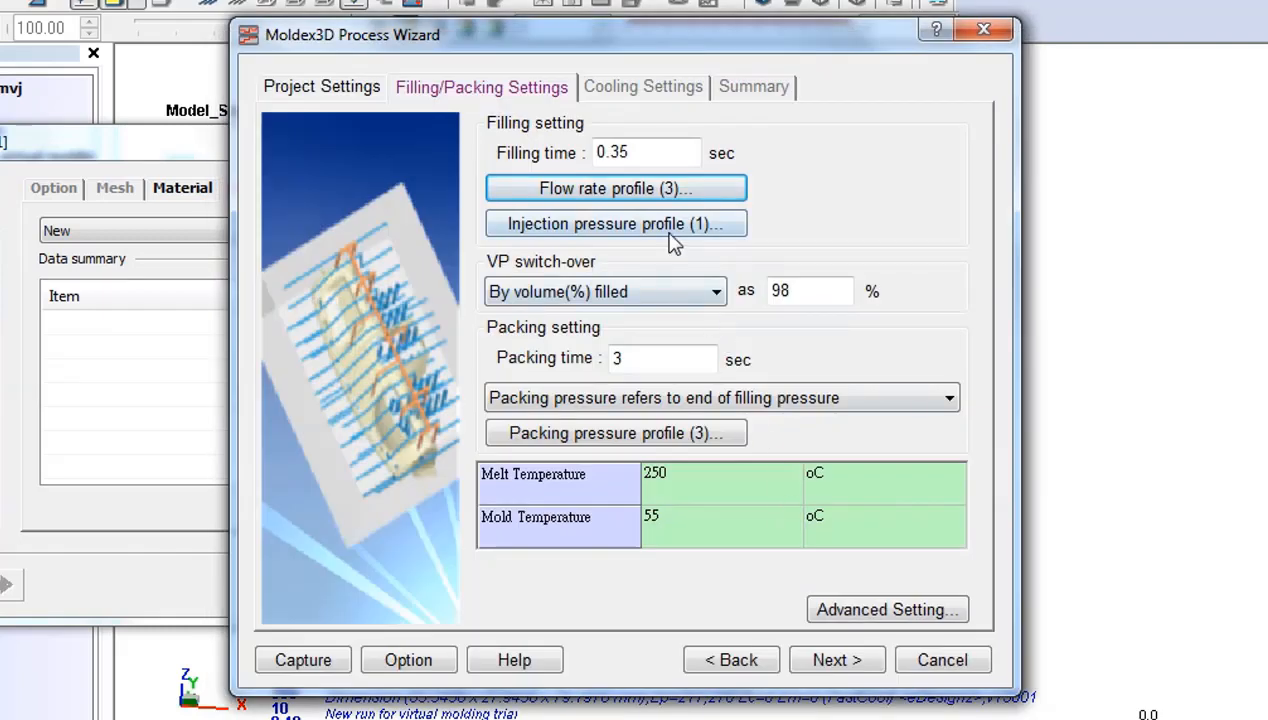
Divide the injection pressure profile into 3 sections, set the Section-1 injection pressure to 30% and accept the profile.
click(674, 240)
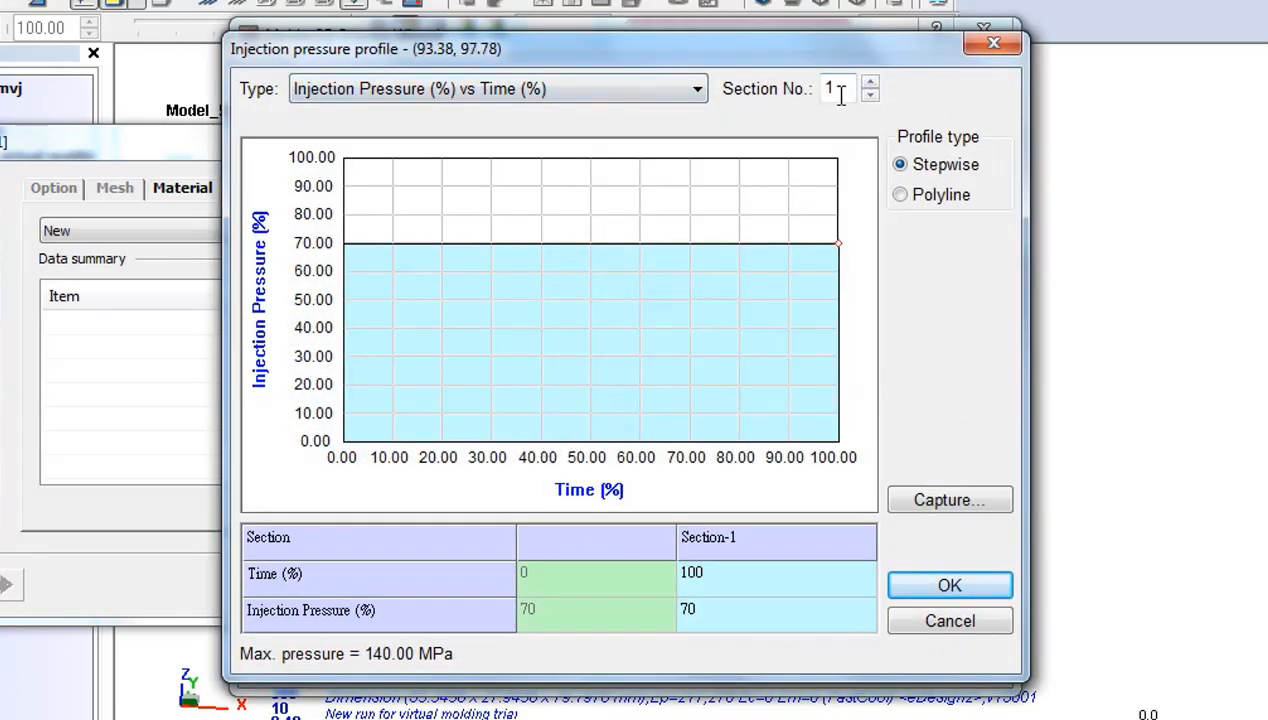
click(872, 86)
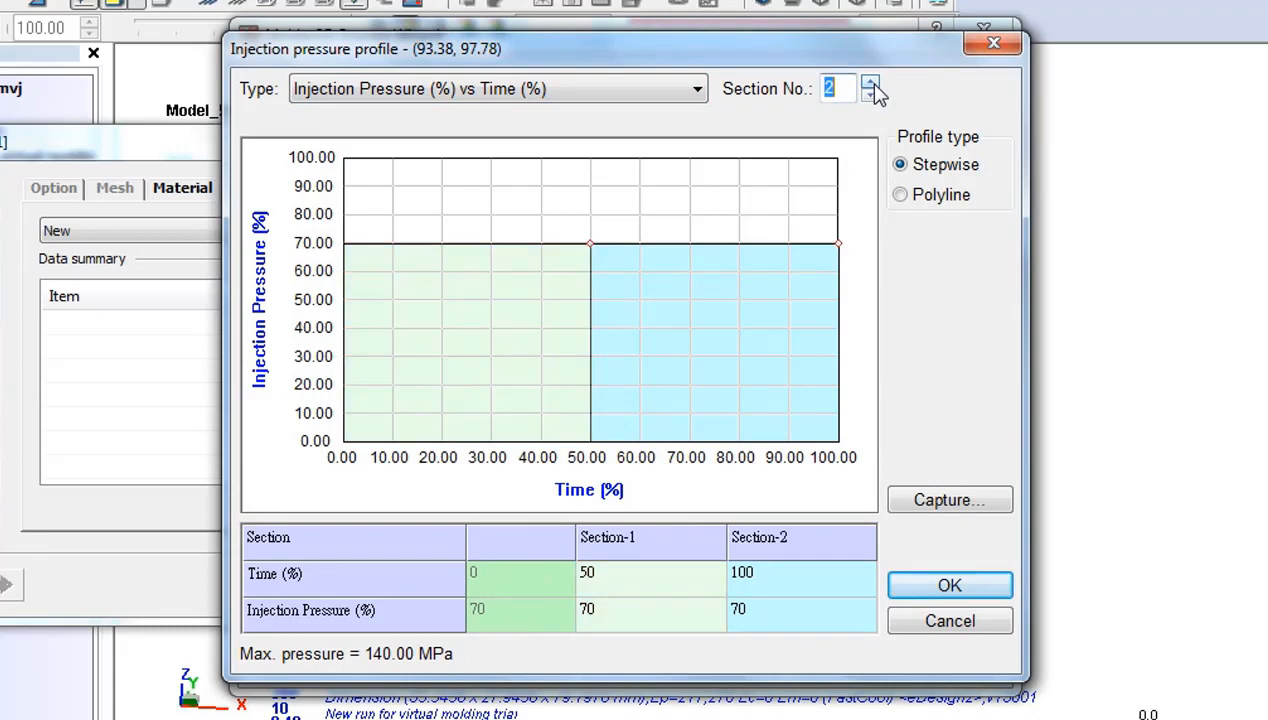
click(871, 88)
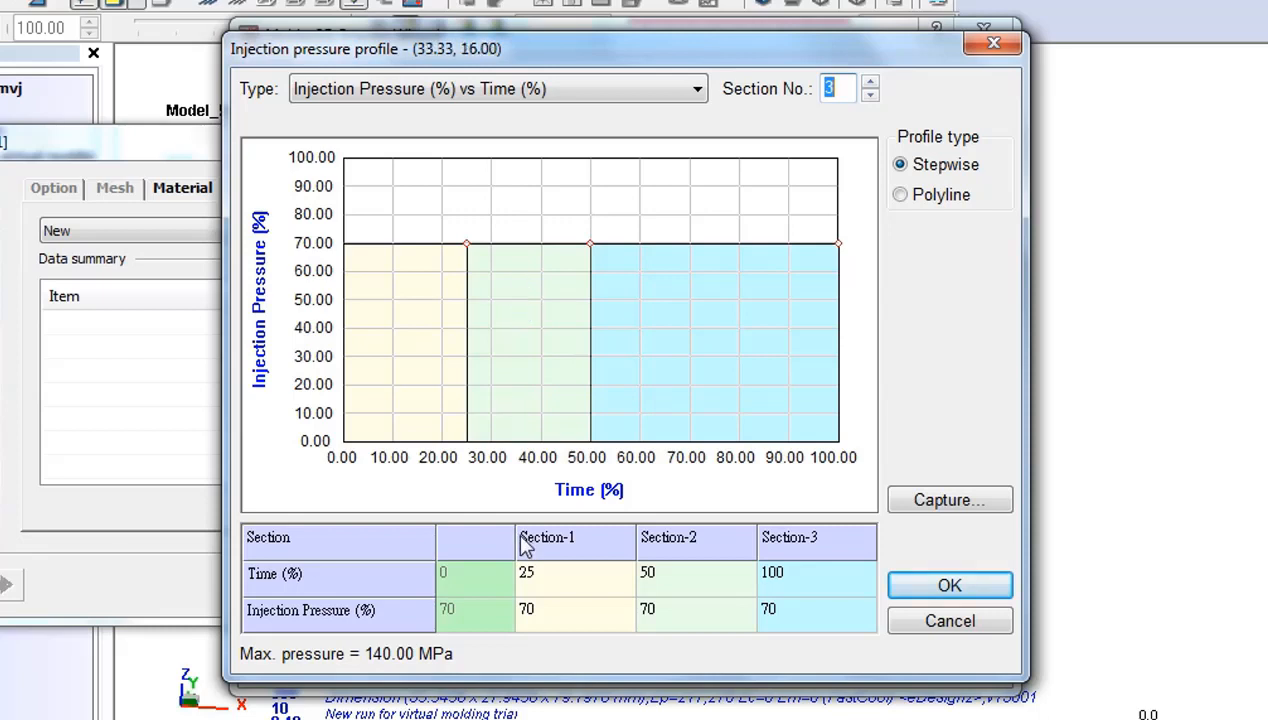
click(560, 617)
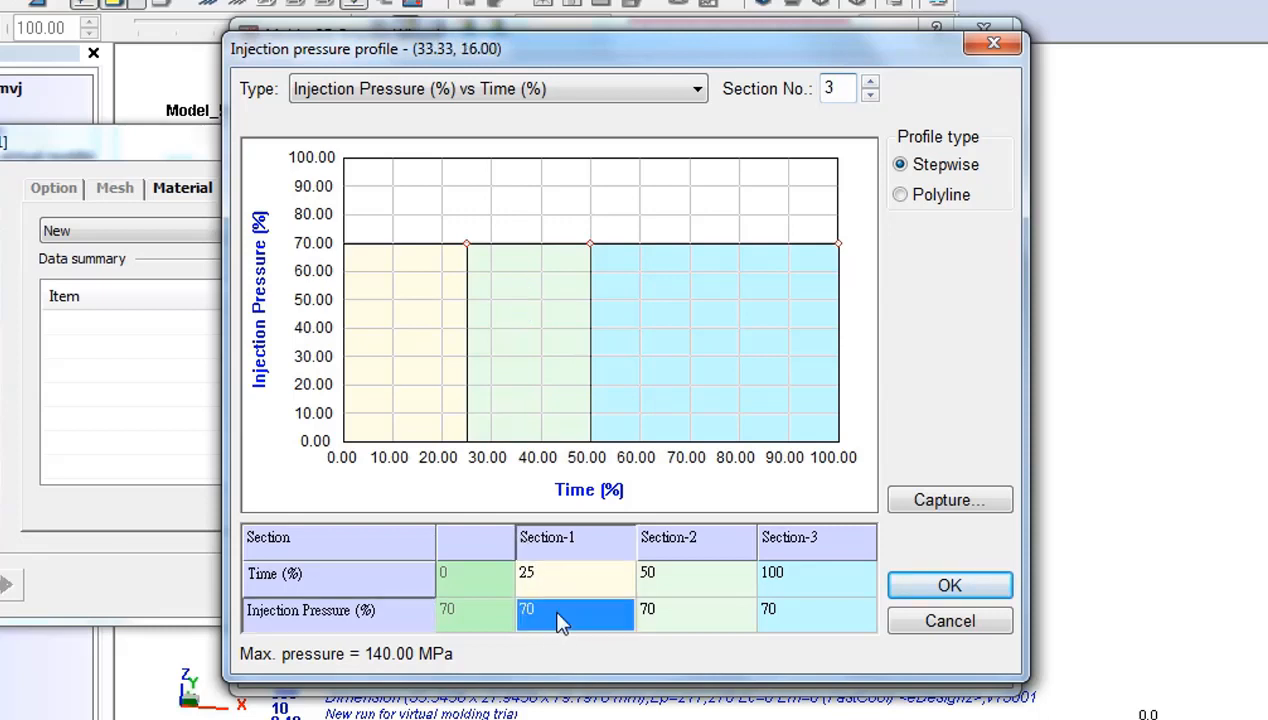
text(30)
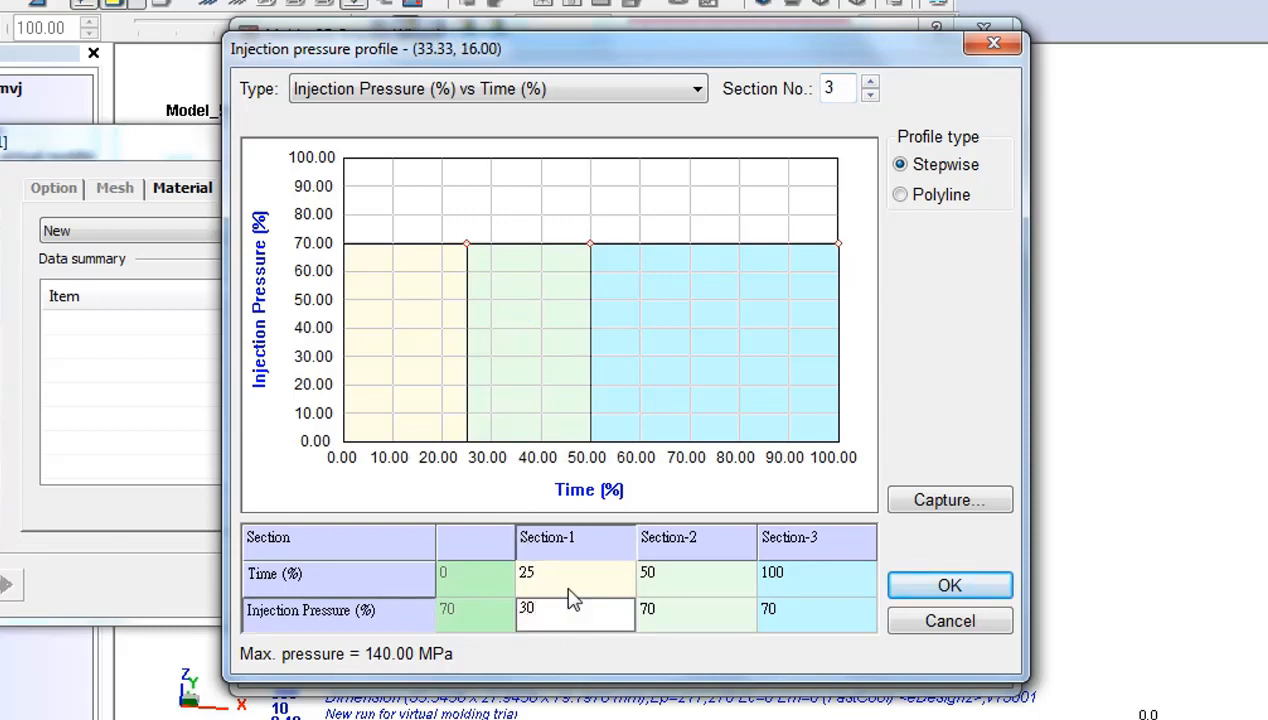
key(Return)
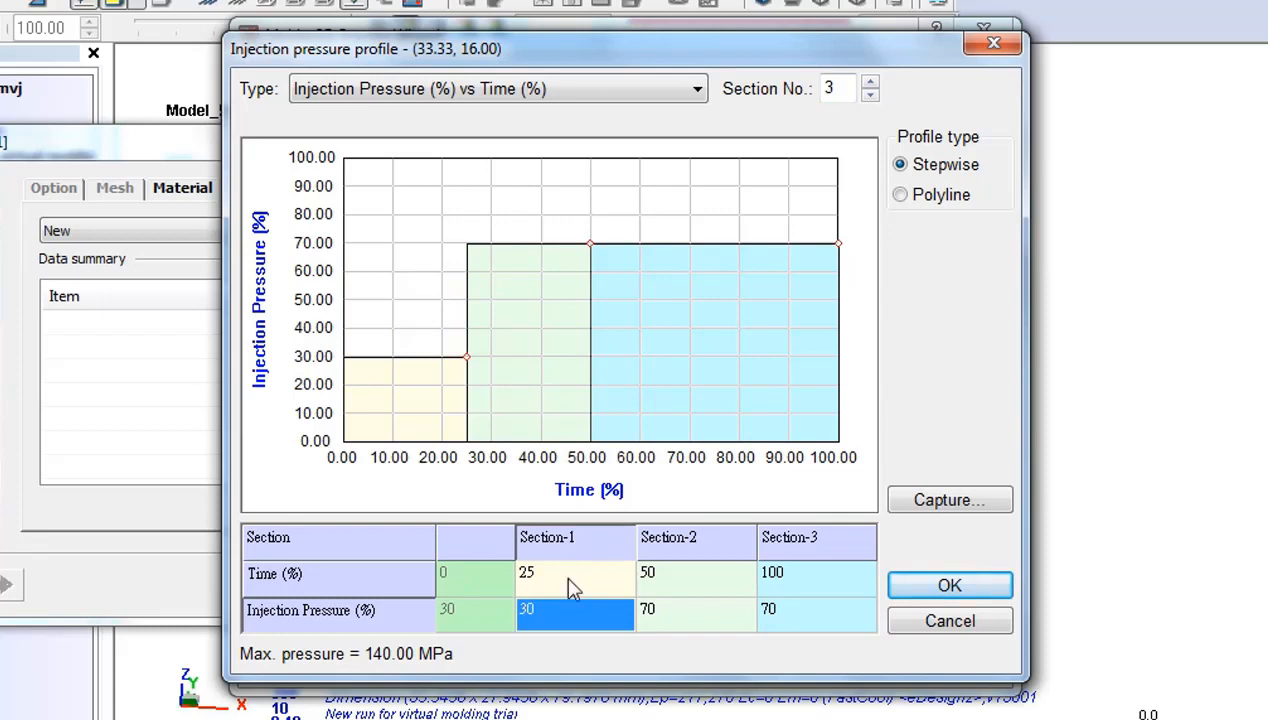
click(569, 580)
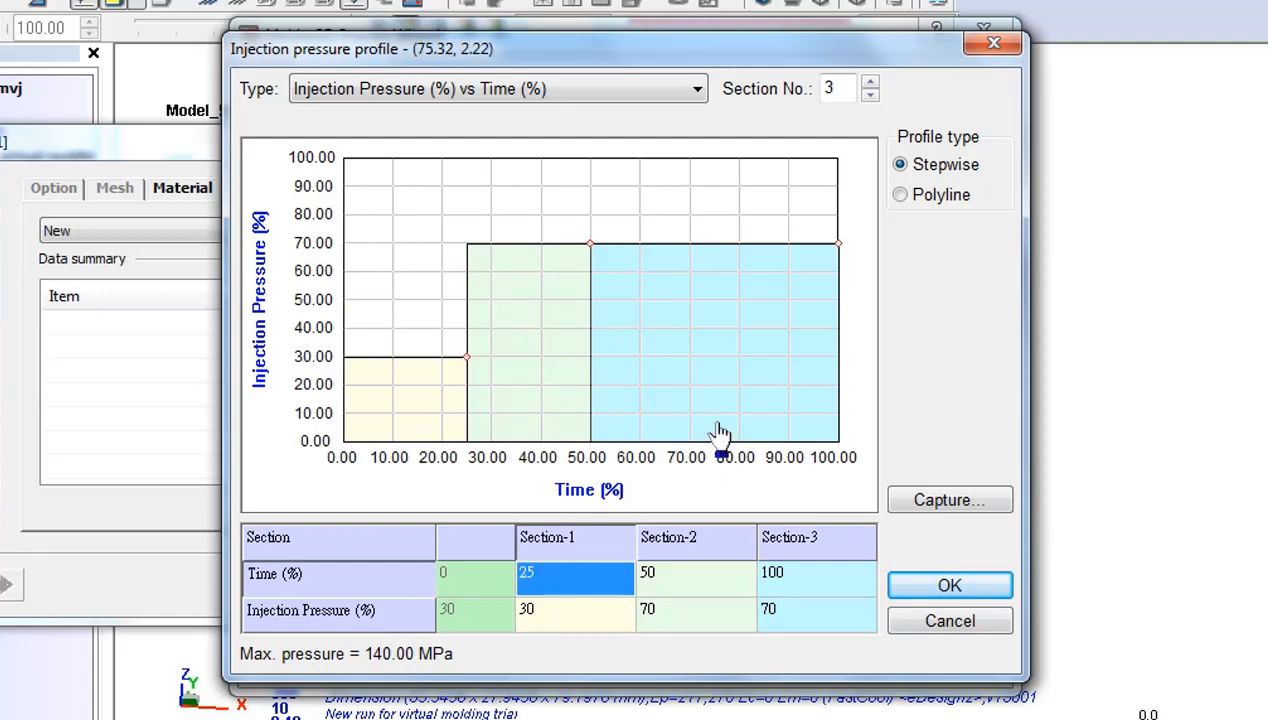
click(910, 590)
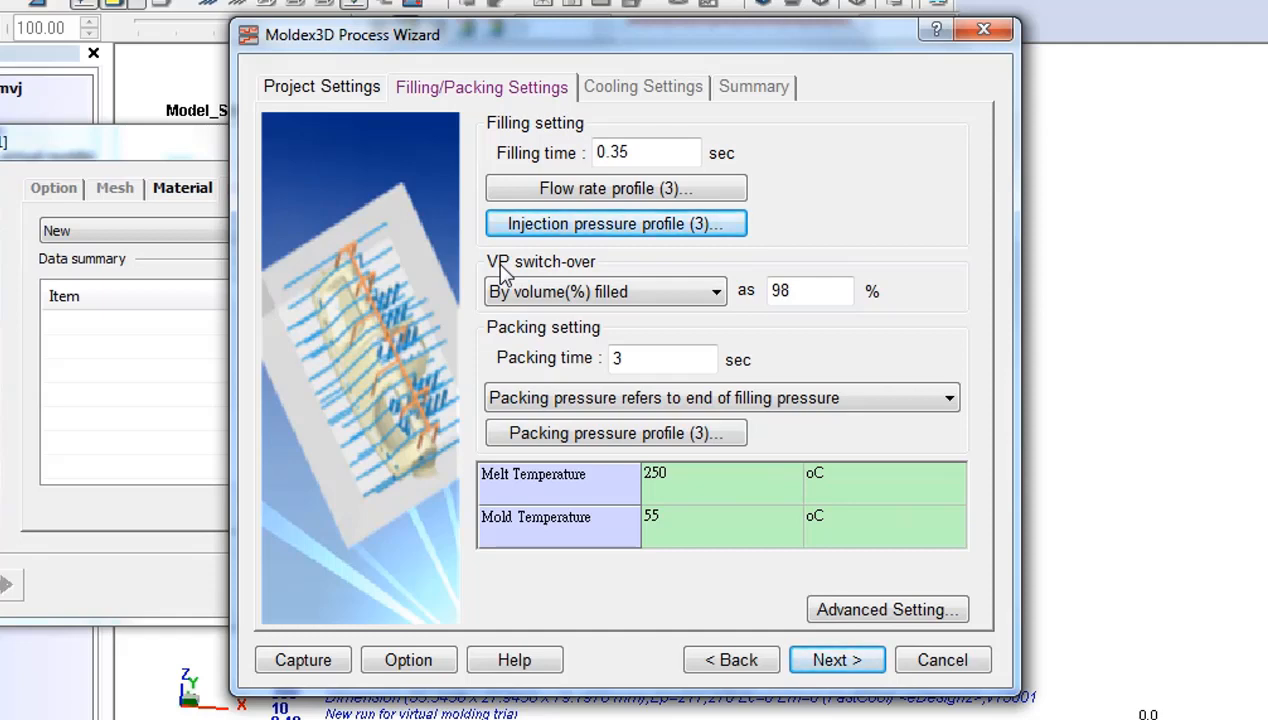
Review the VP switch-over and packing pressure reference options, keeping By volume(%) filled and Packing pressure refers to end of filling pressure.
click(642, 292)
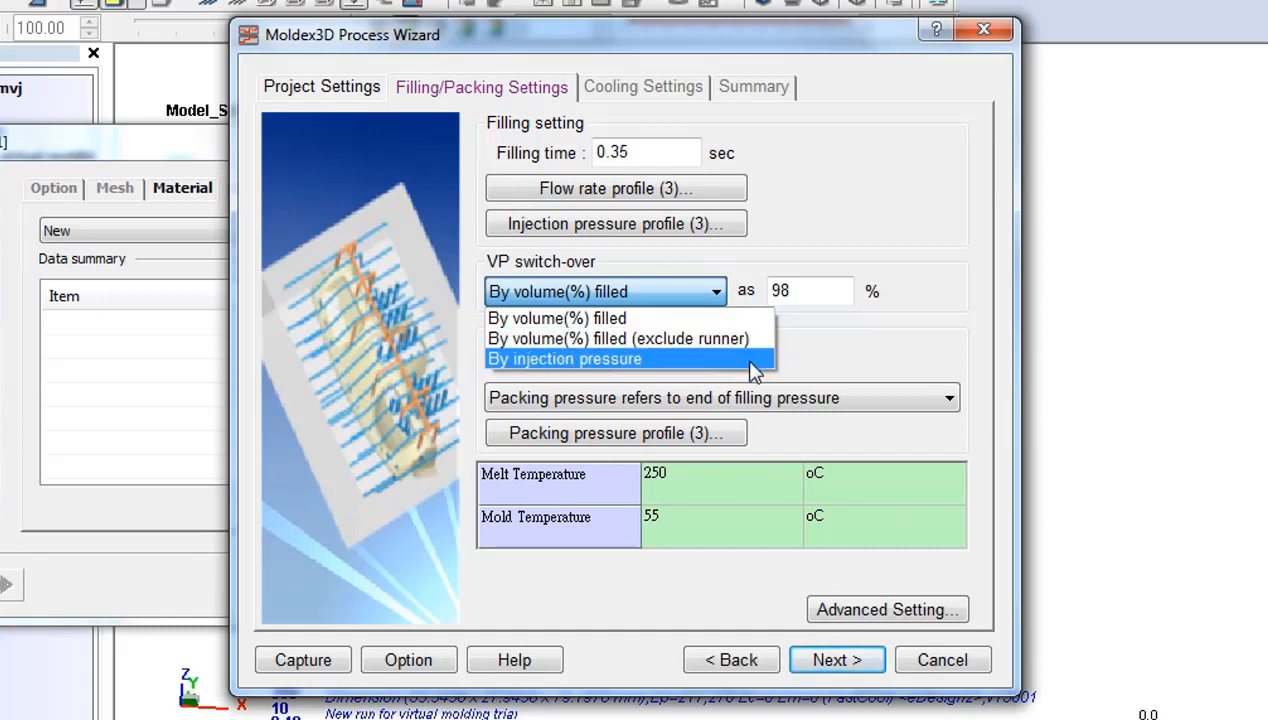
click(696, 316)
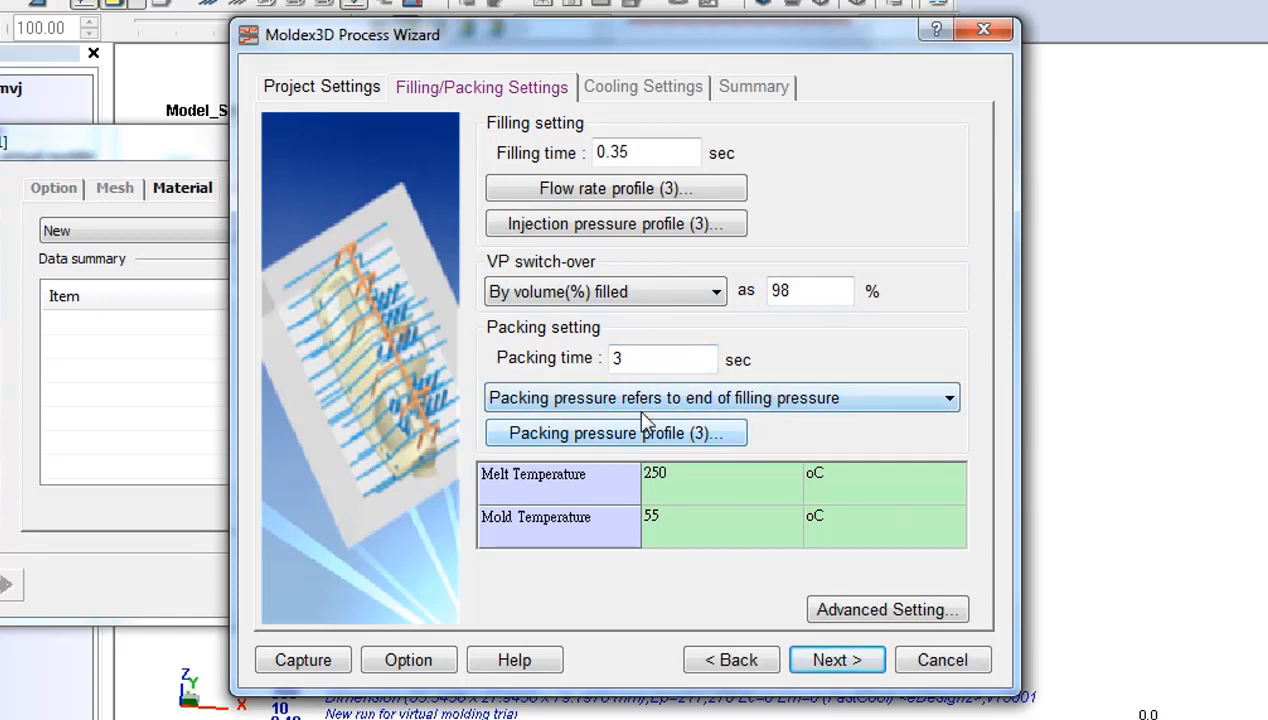
click(766, 400)
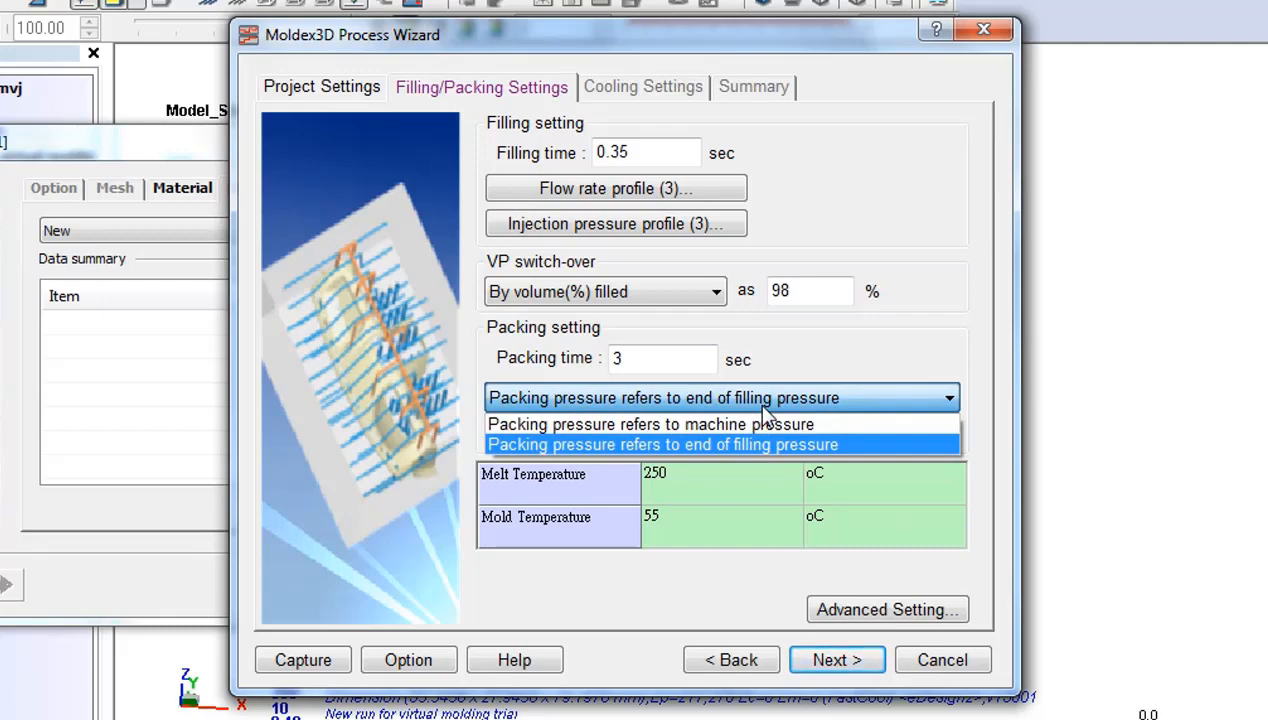
click(762, 405)
Review and accept the packing pressure profile, and continue to the cooling settings.
click(709, 434)
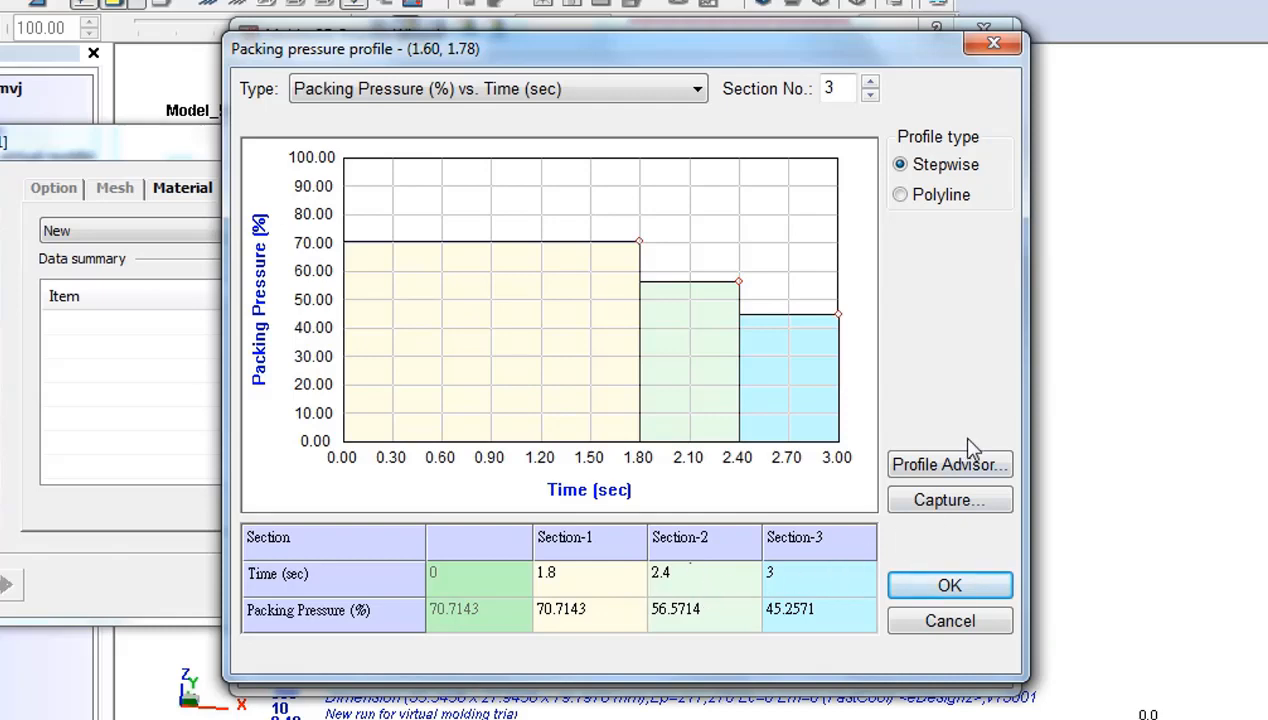
click(953, 585)
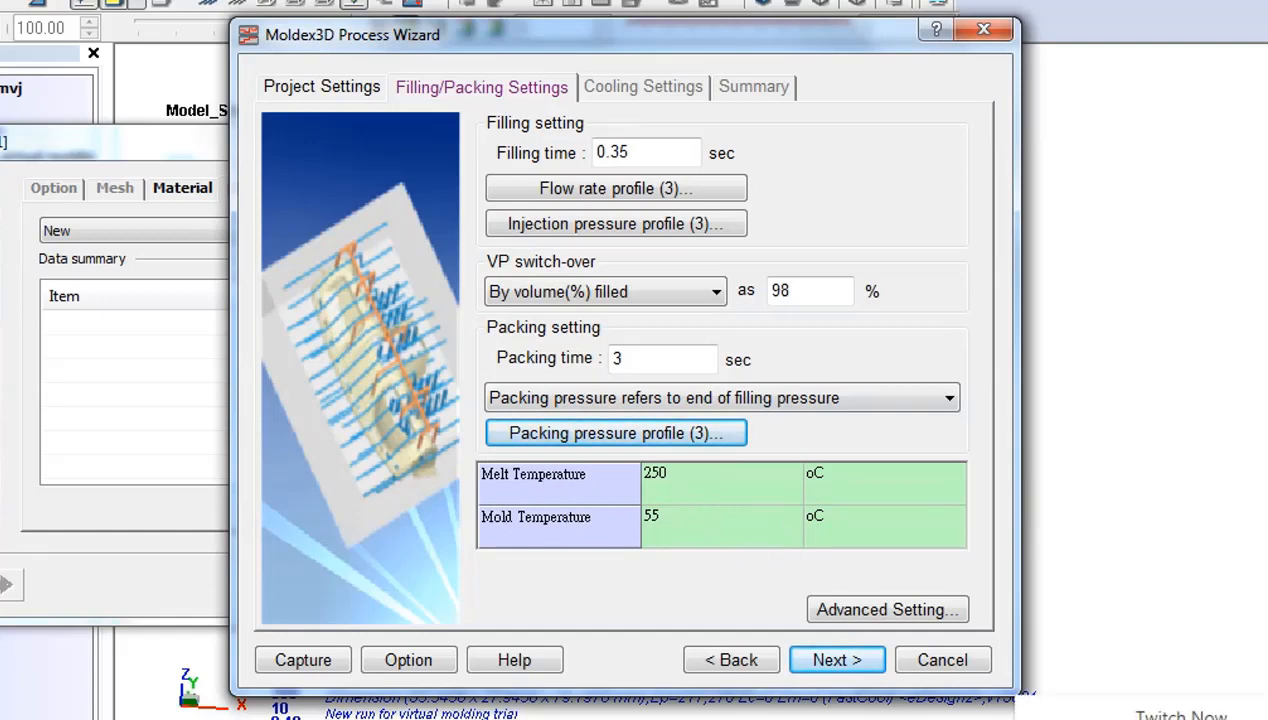
click(838, 662)
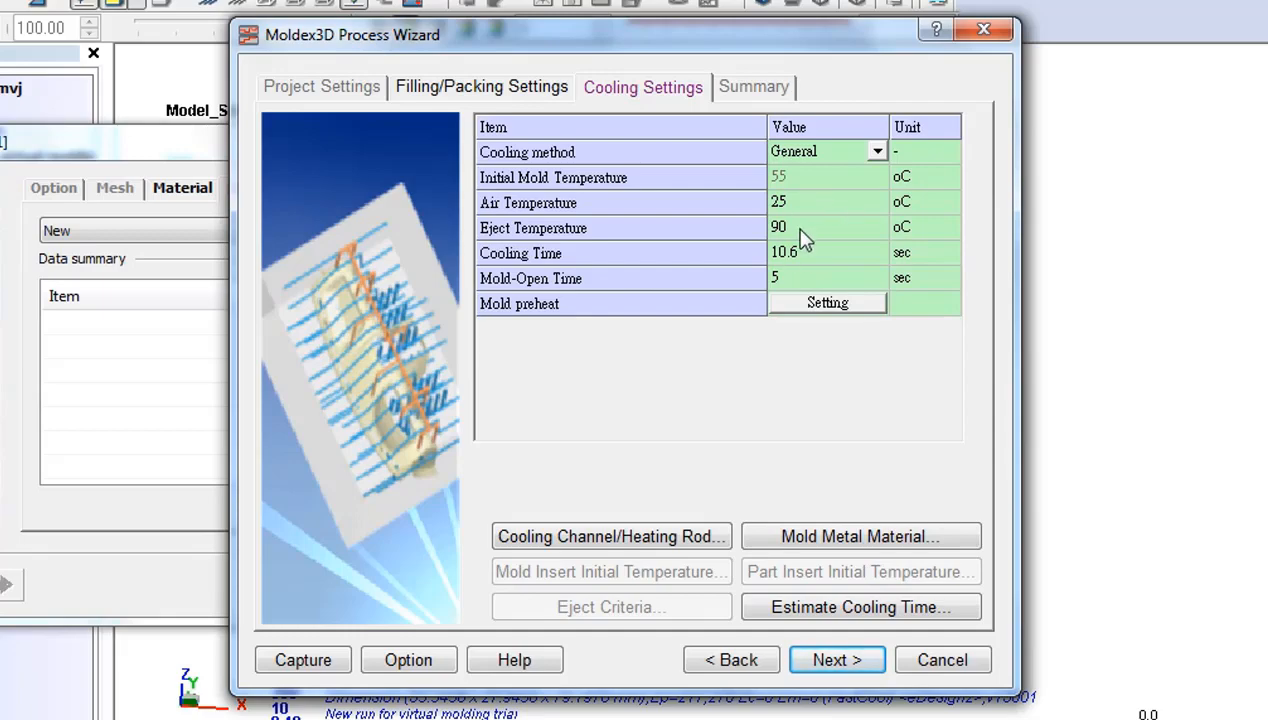
Review the coolant options, temperature and flow rate of cooling channel EC1 and accept the cooling channel settings.
click(607, 538)
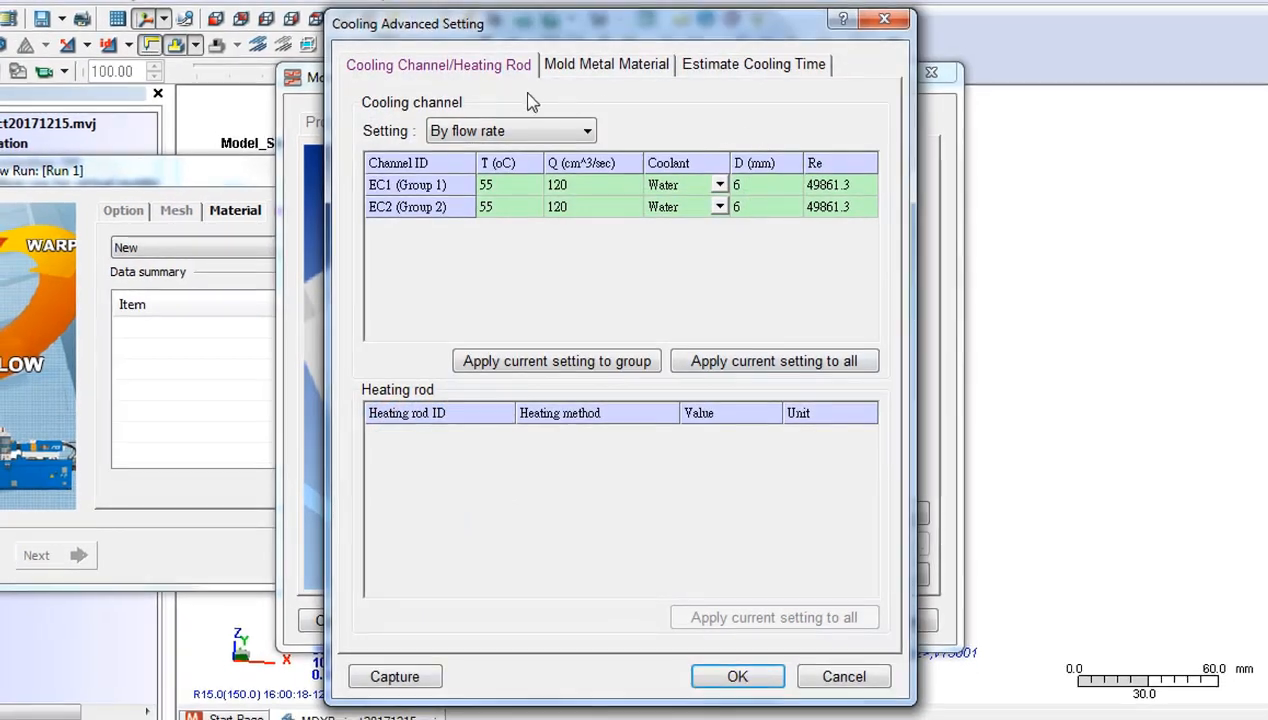
click(729, 189)
click(729, 190)
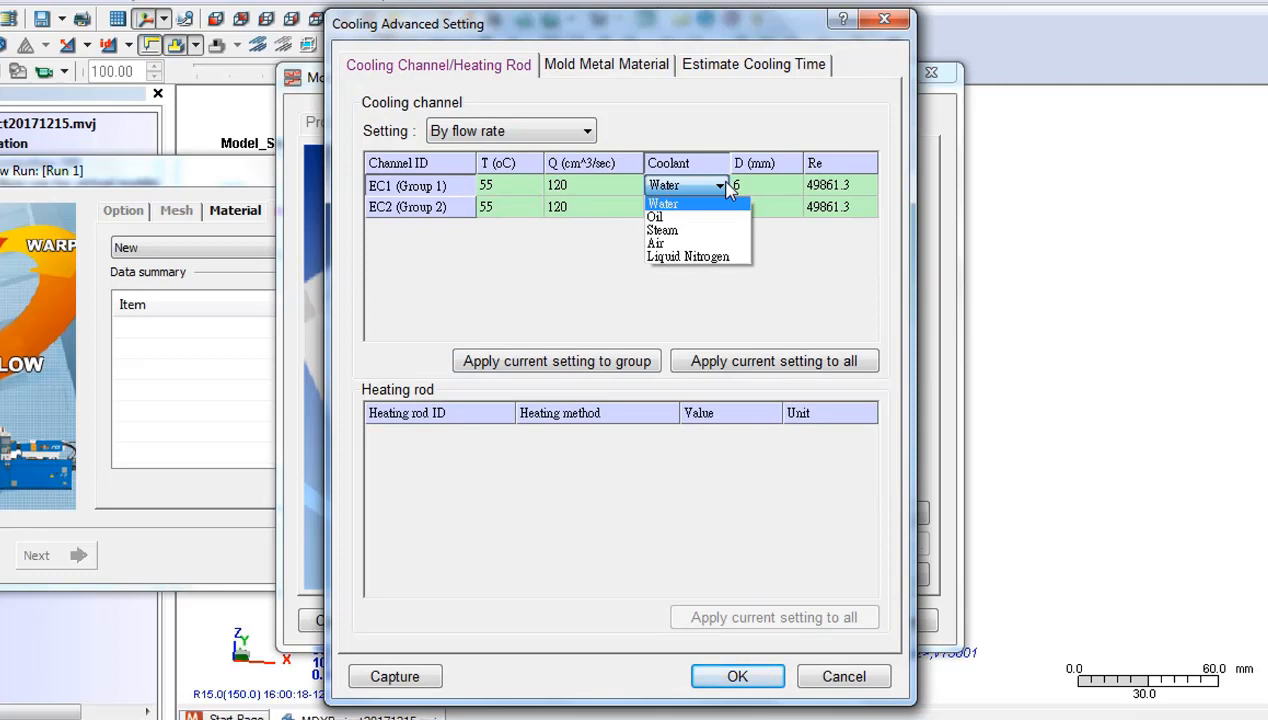
click(727, 188)
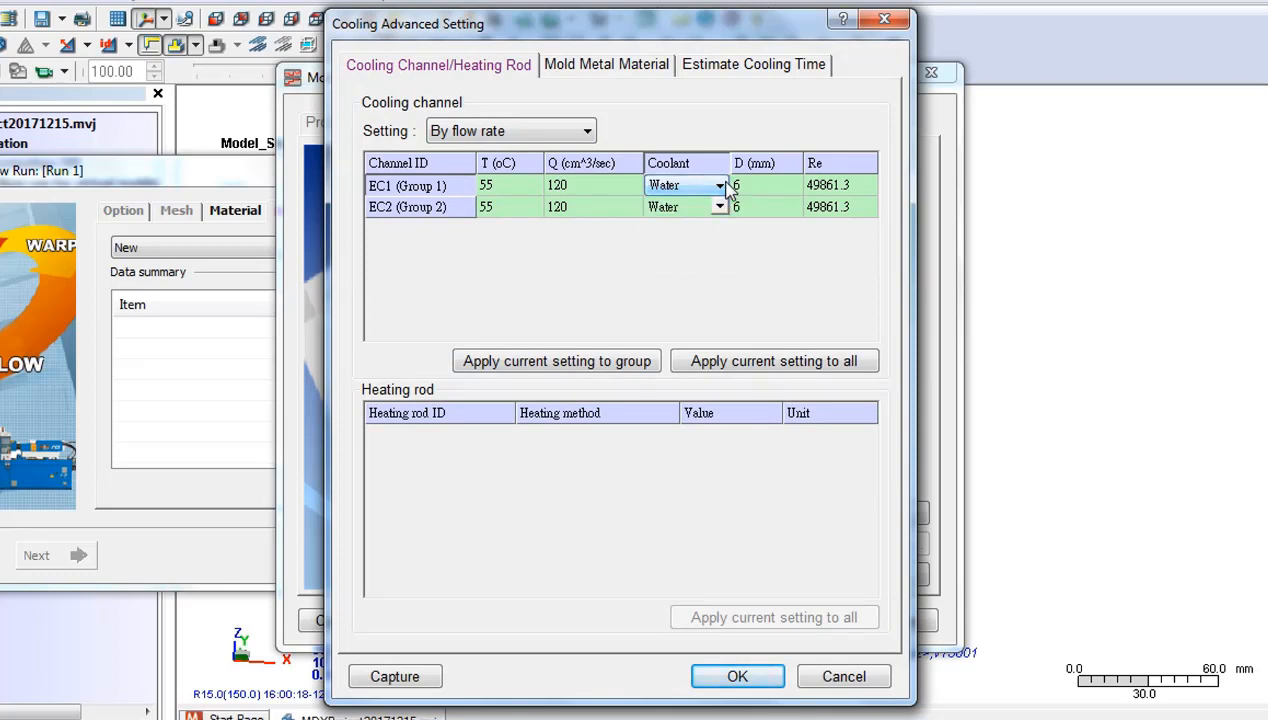
click(727, 188)
click(727, 188)
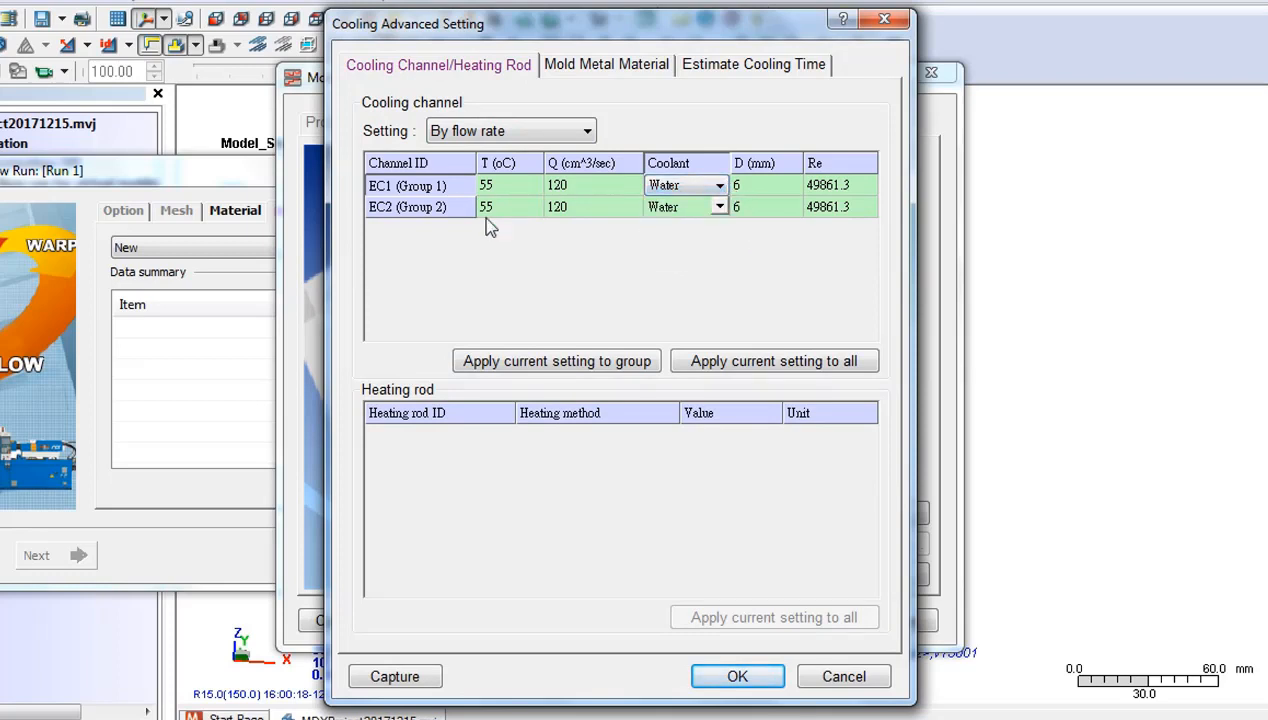
click(528, 190)
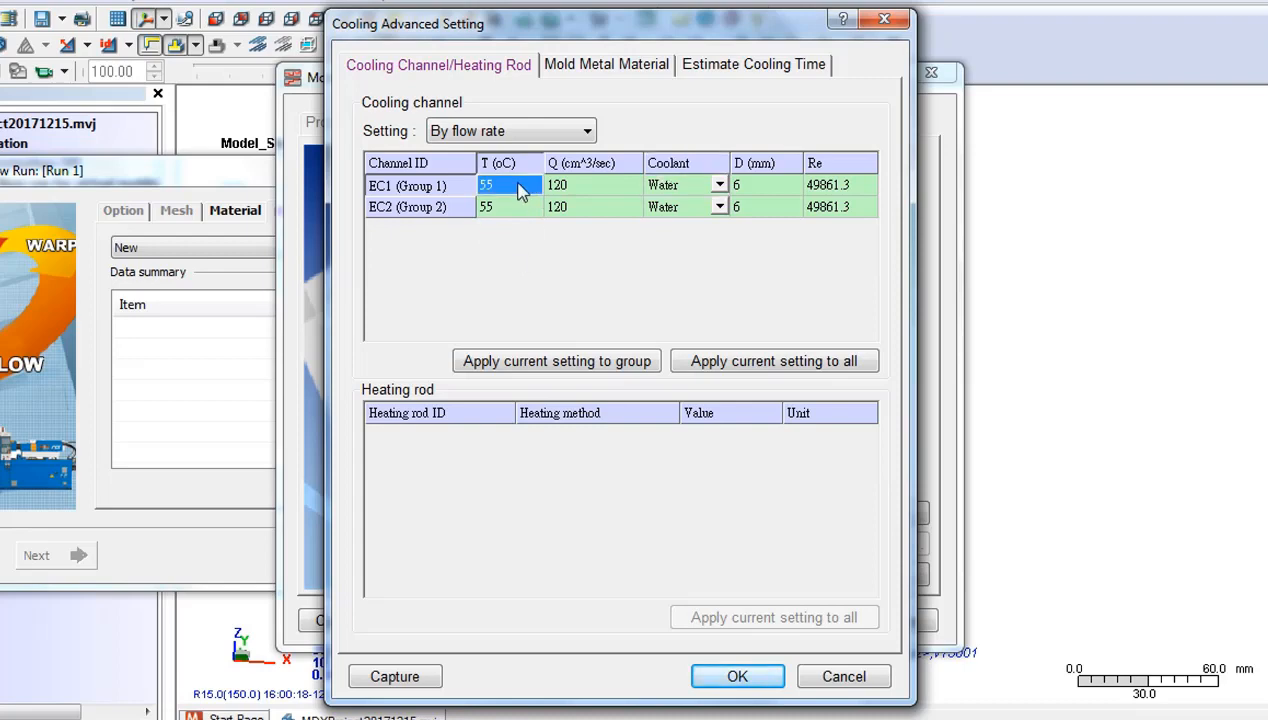
click(582, 190)
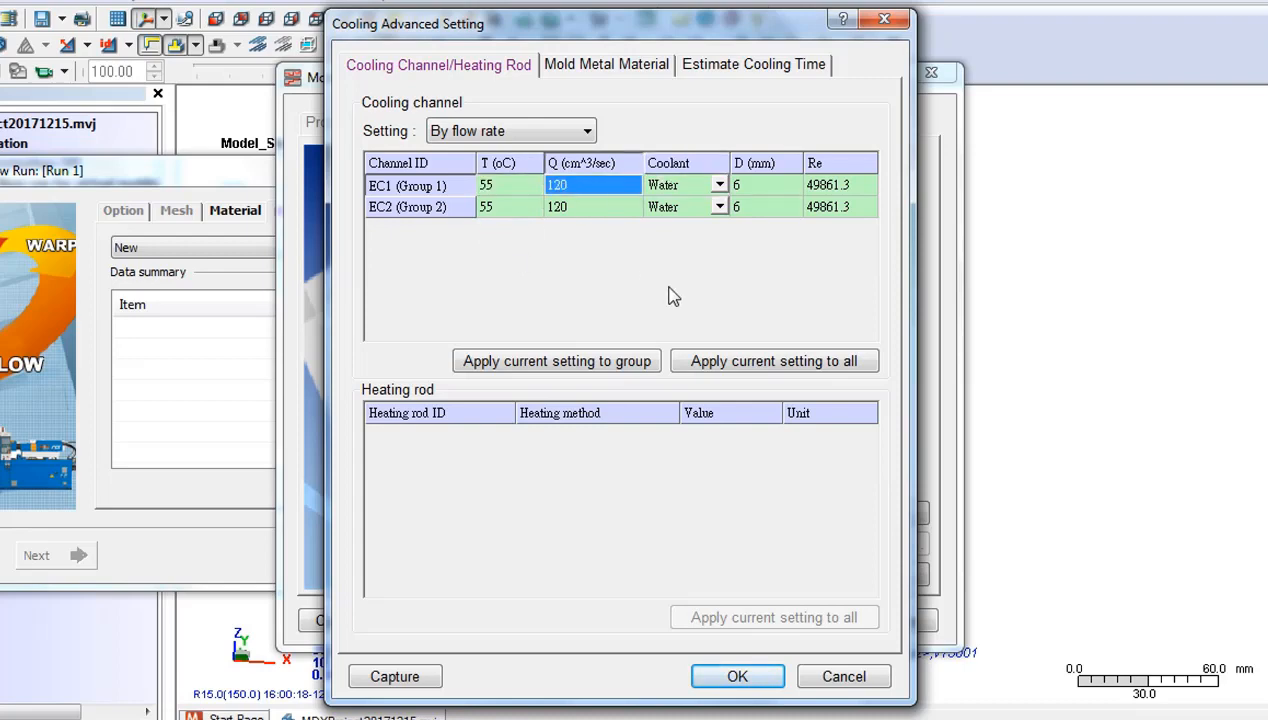
click(739, 675)
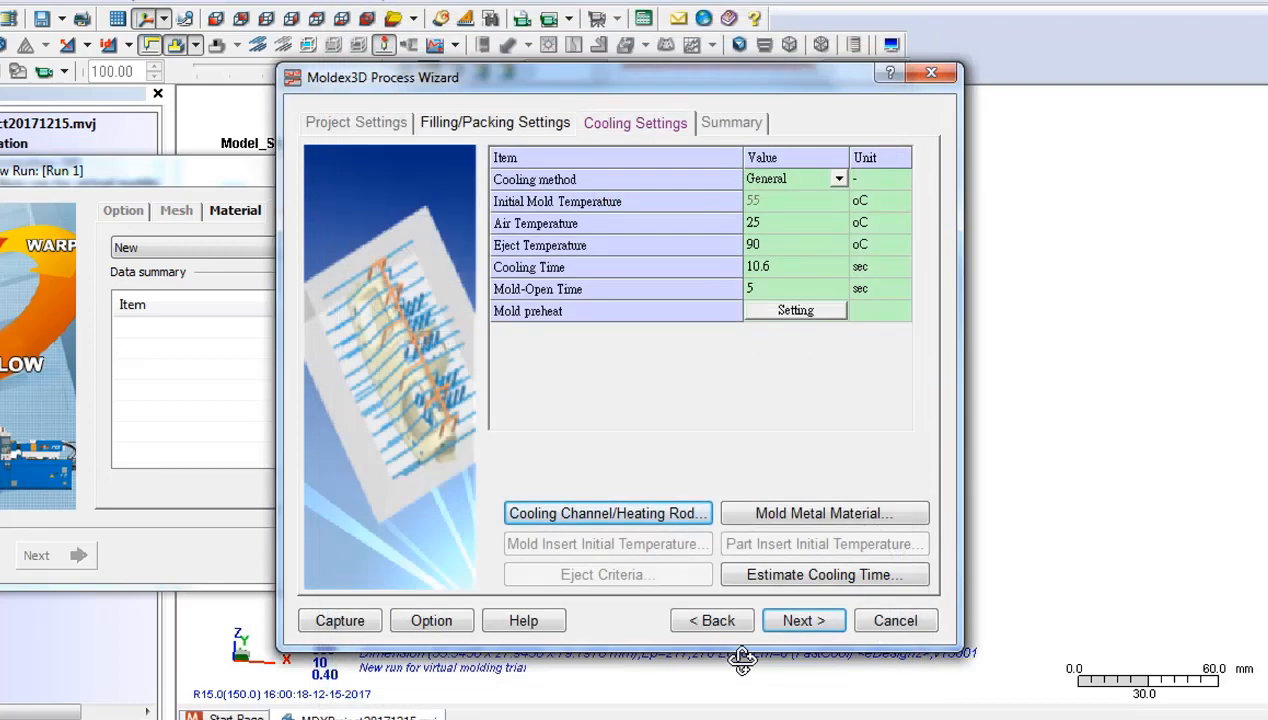
Proceed to the process summary and finish the Process Wizard, saving the process condition file.
click(819, 626)
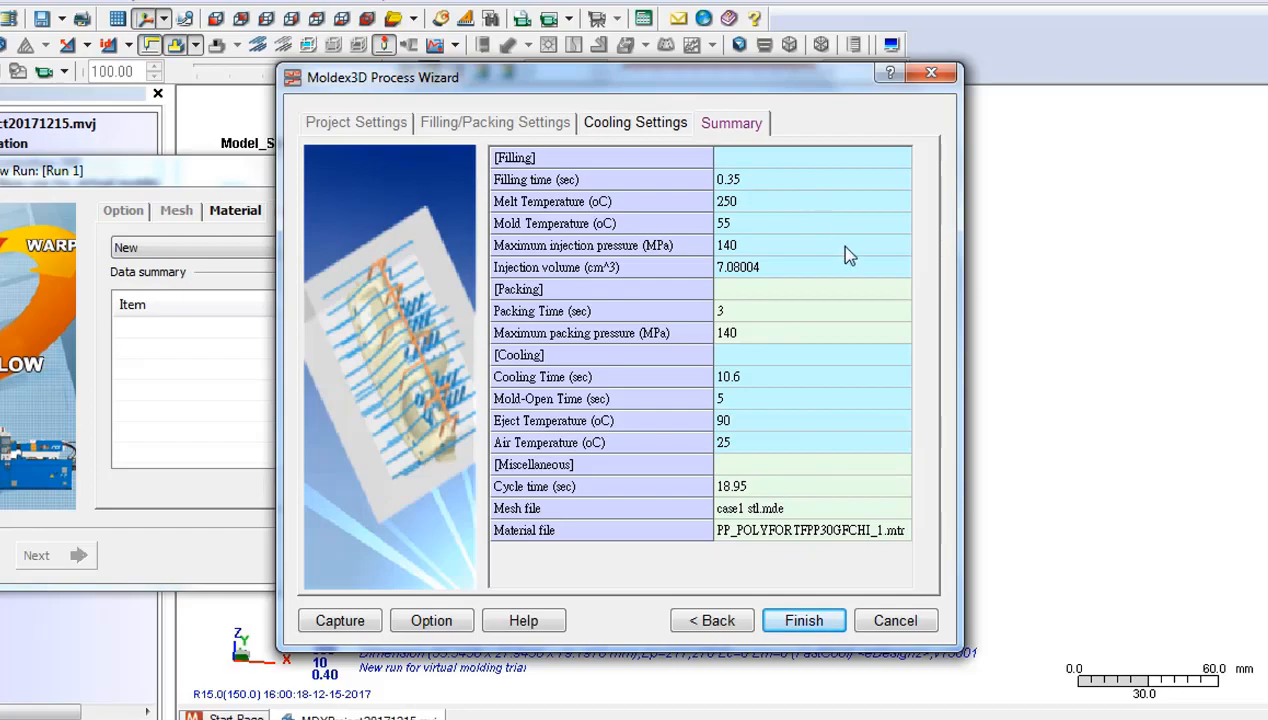
click(828, 620)
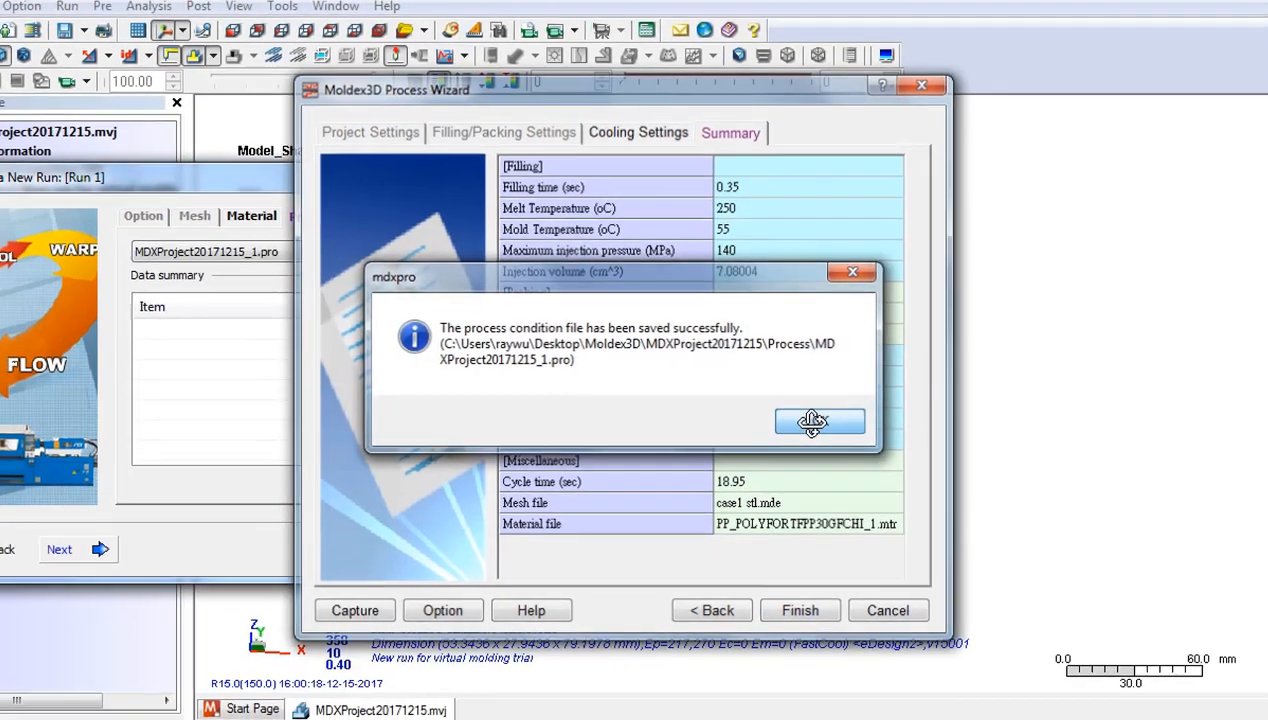
click(812, 421)
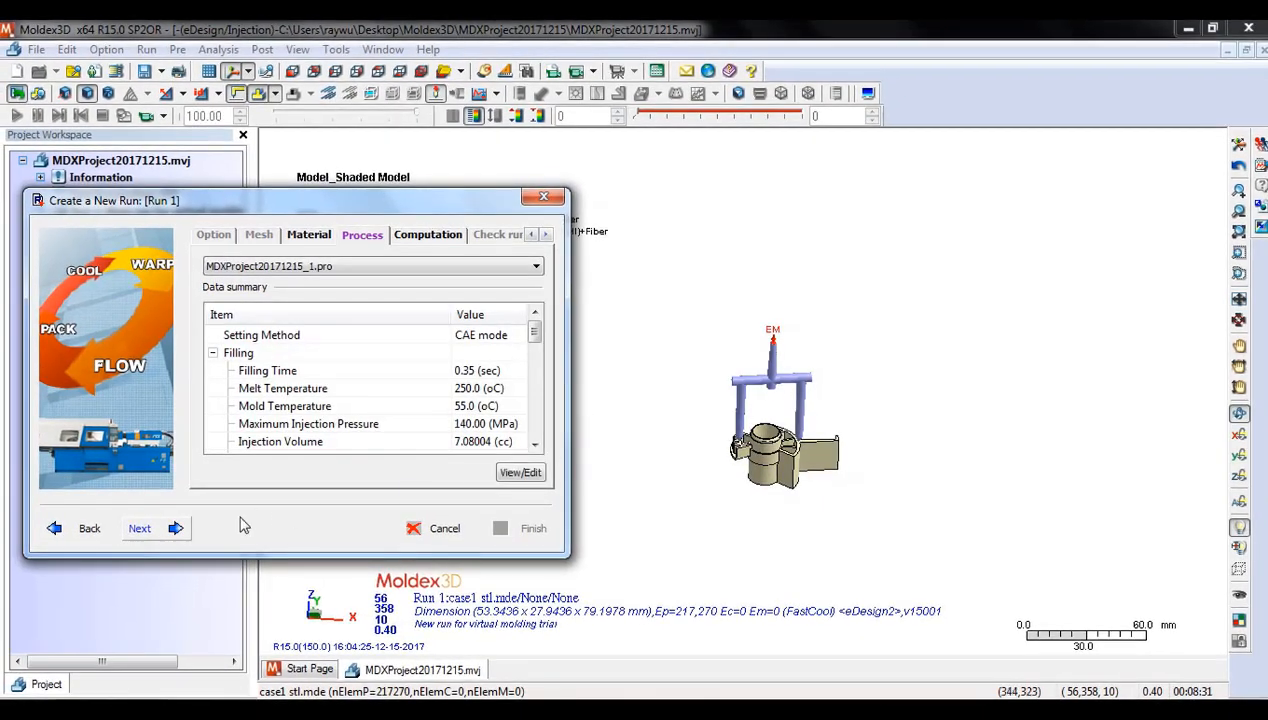
Continue to the run's computation parameters and set the number of tasks for local host mode to 6.
click(176, 536)
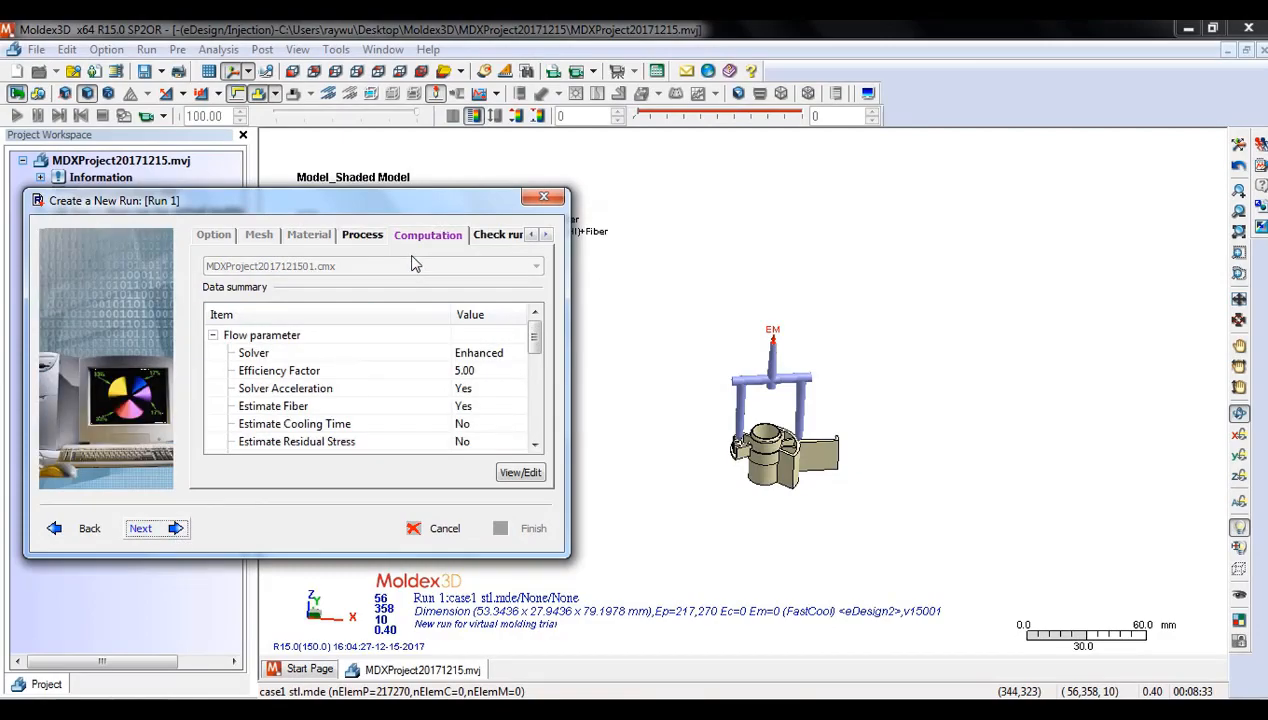
click(520, 473)
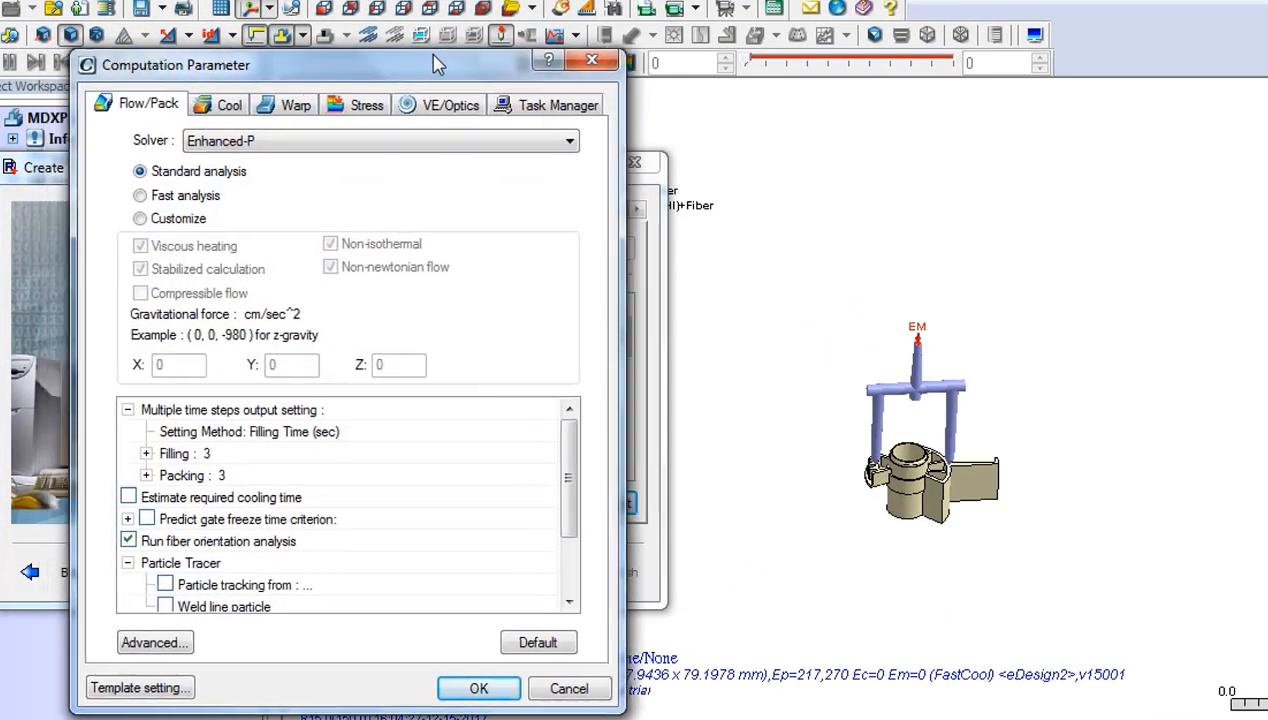
drag(437, 64, 831, 35)
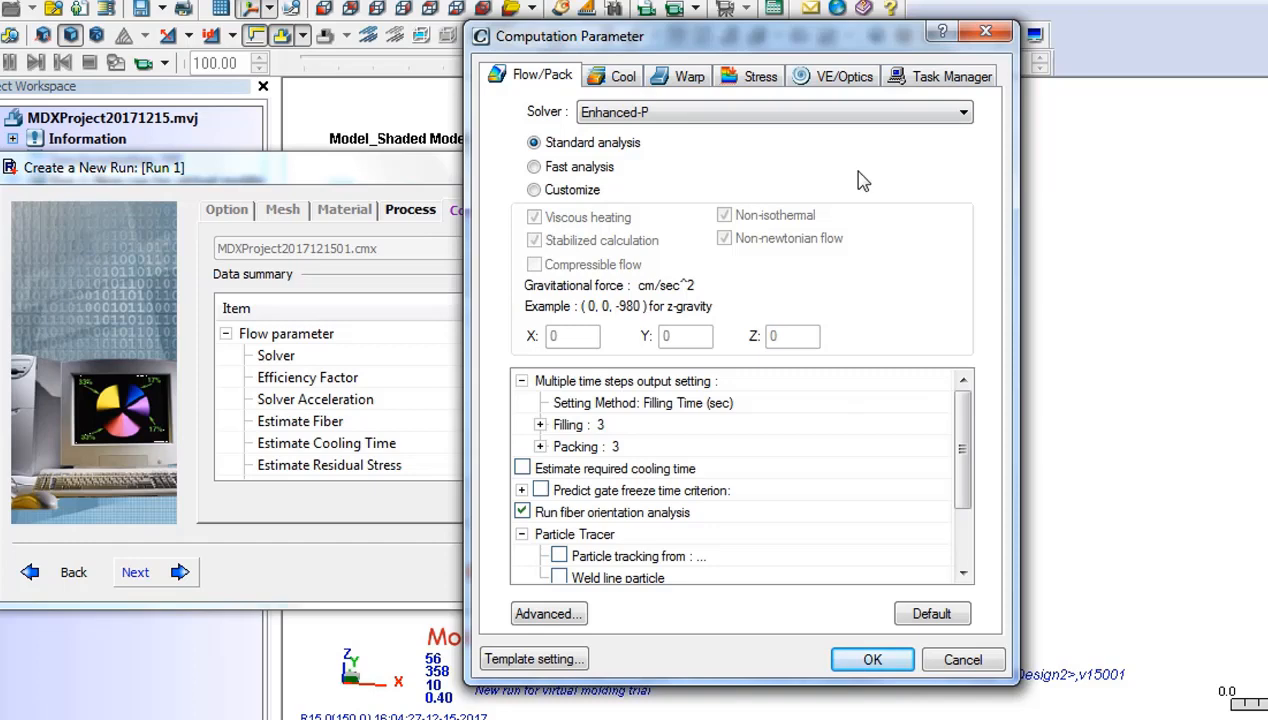
click(898, 78)
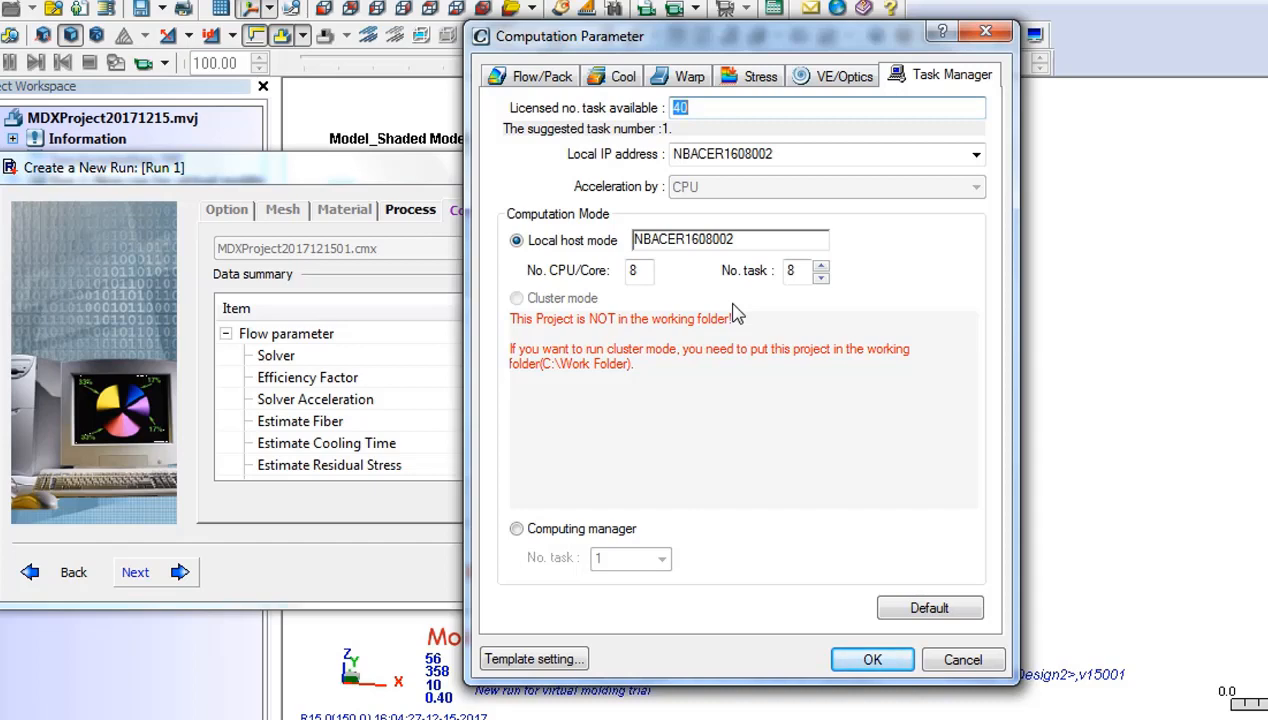
click(642, 270)
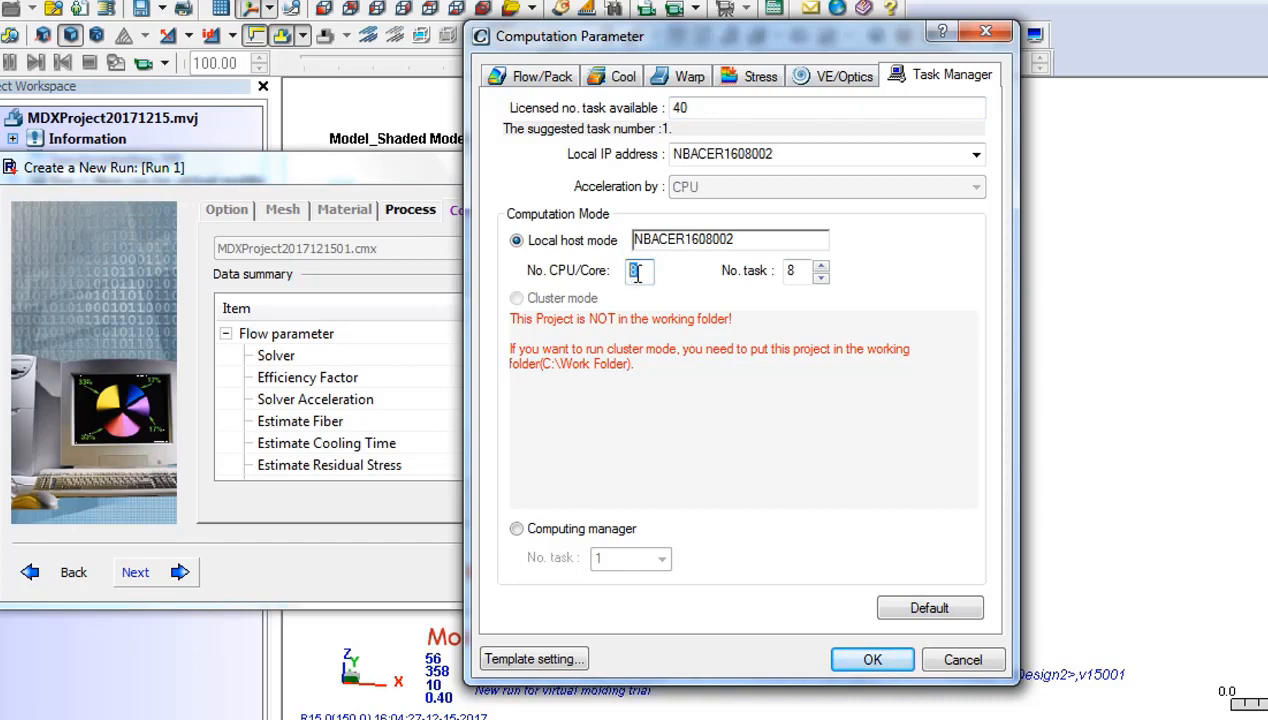
click(799, 273)
key(BackSpace)
text(6)
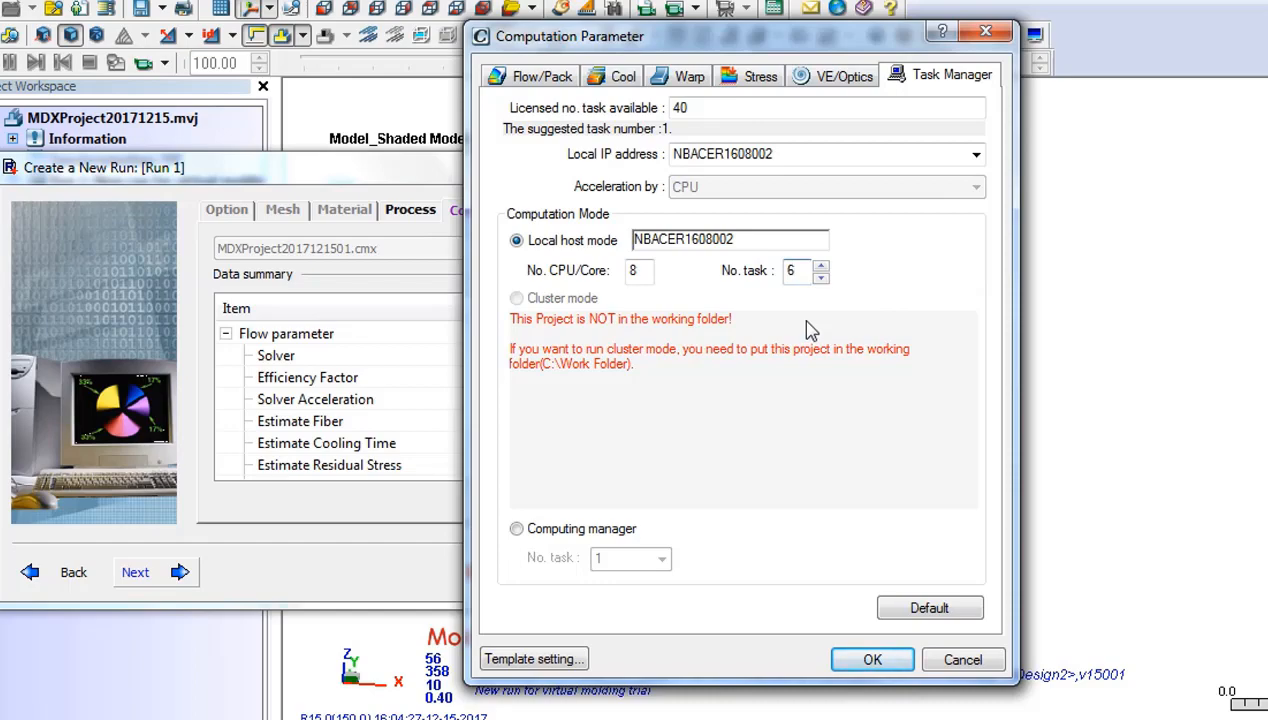
click(872, 662)
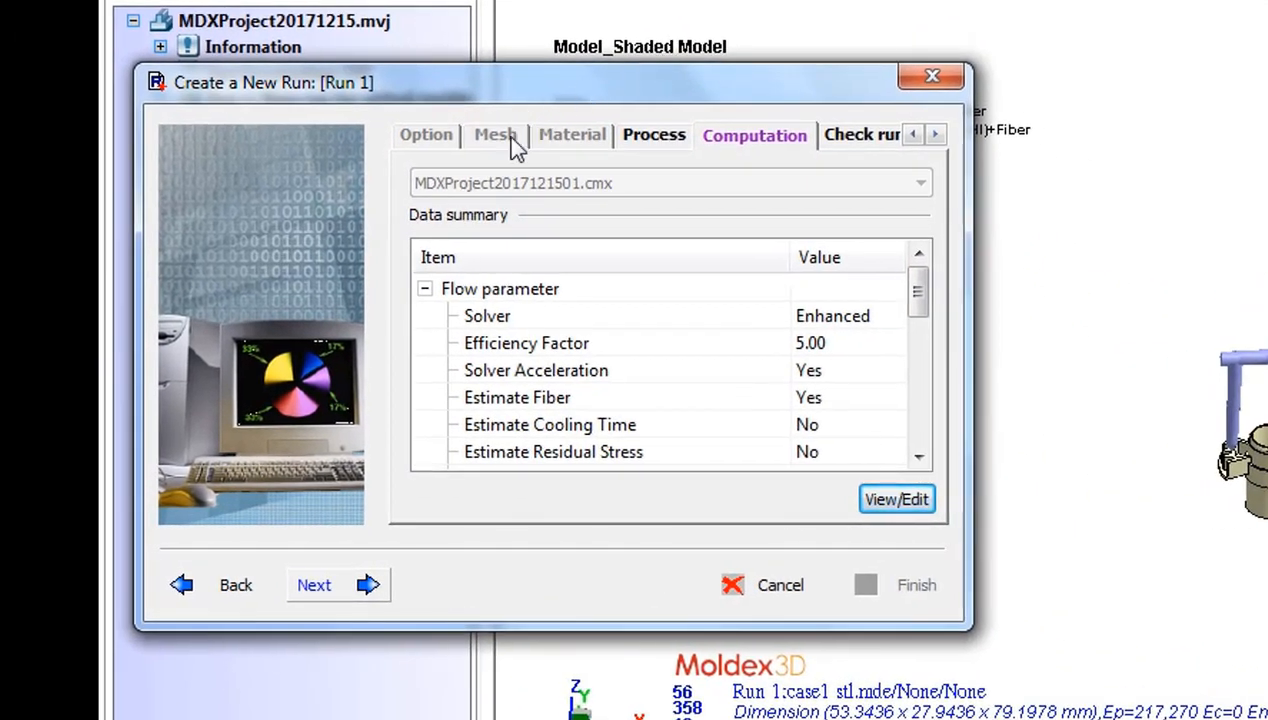
Check the run data checking report for Run 1 and finish creating the run.
click(306, 588)
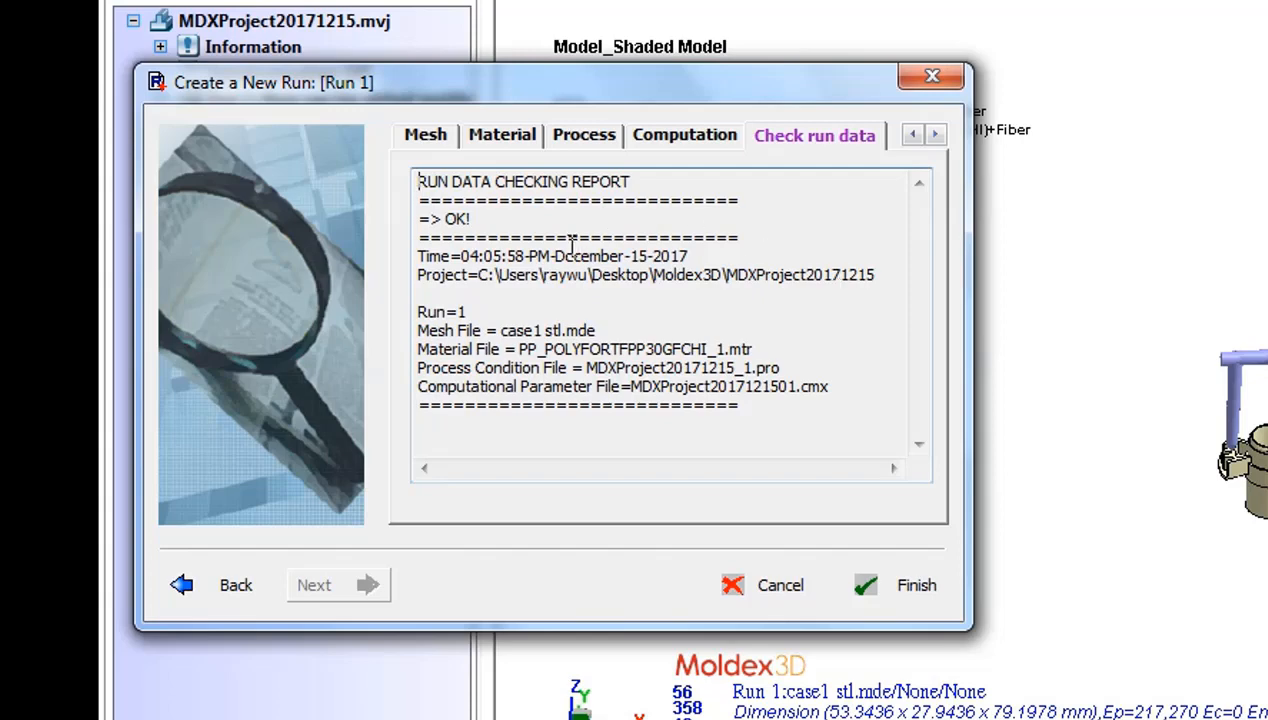
drag(557, 237, 476, 237)
drag(415, 228, 414, 196)
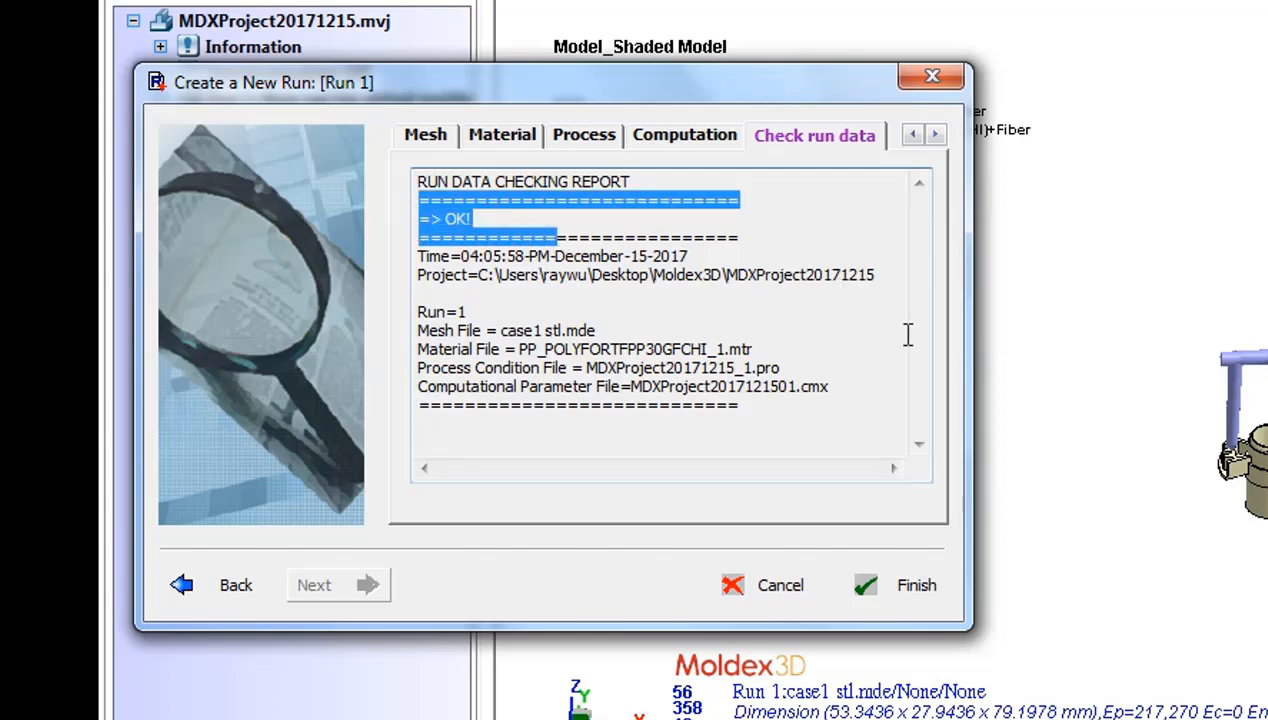
click(928, 600)
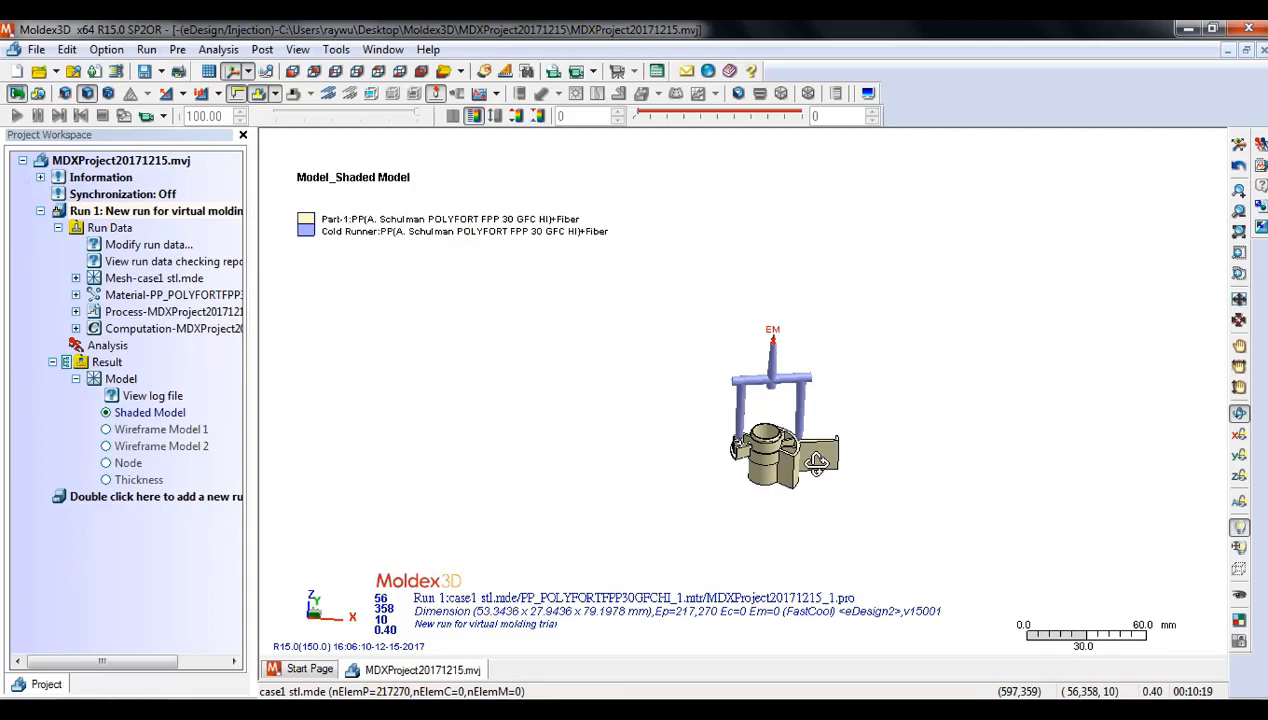
Set Run 1's analysis sequence to Full analysis -C F P C W and save the setting.
double_click(104, 346)
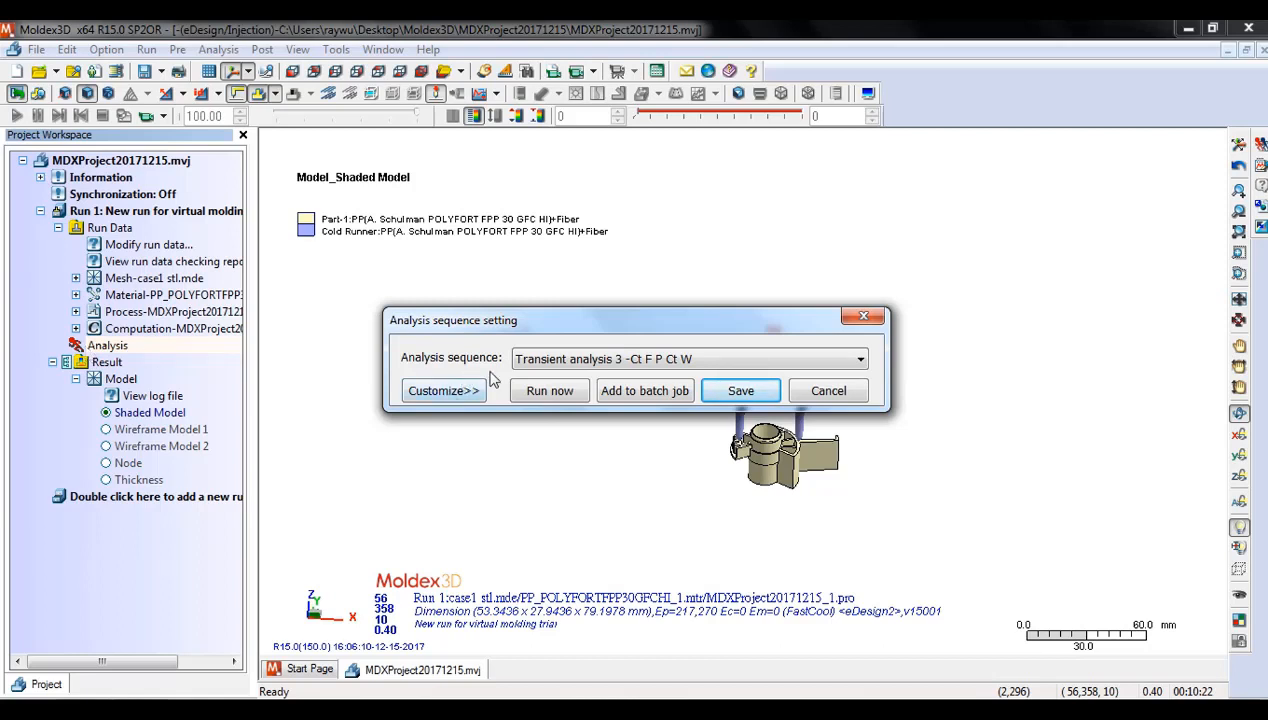
click(541, 365)
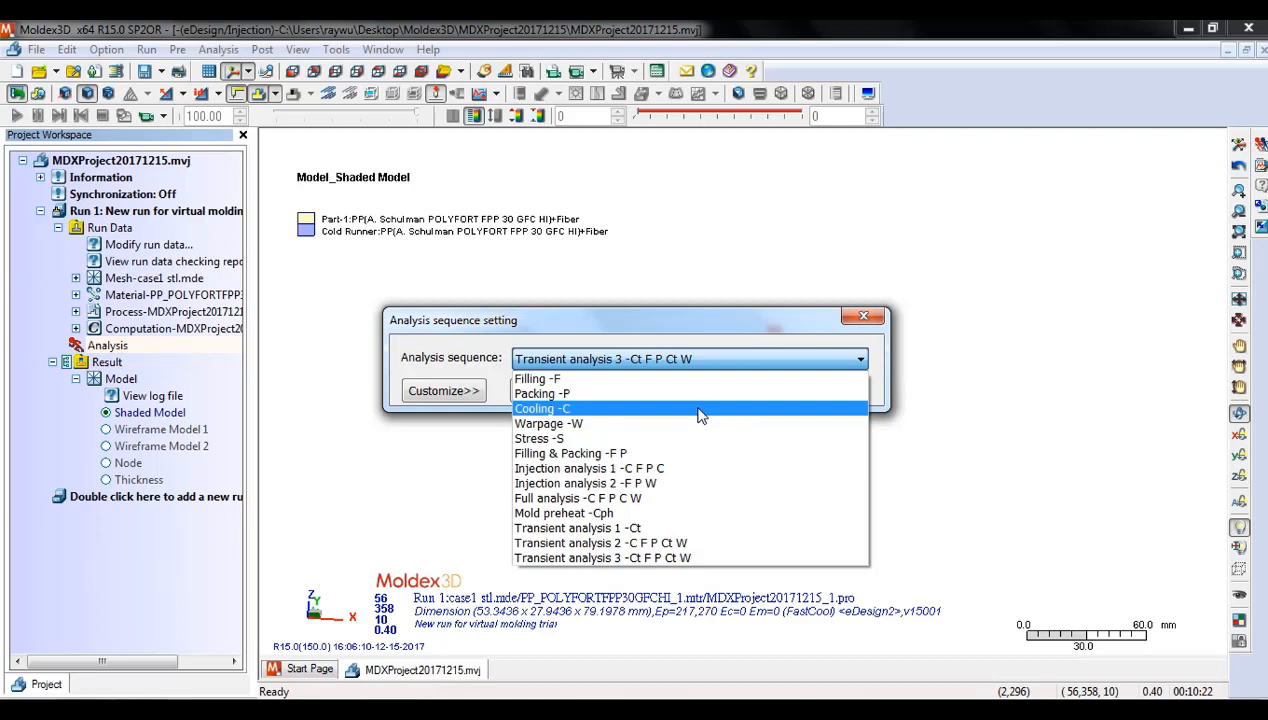
click(660, 498)
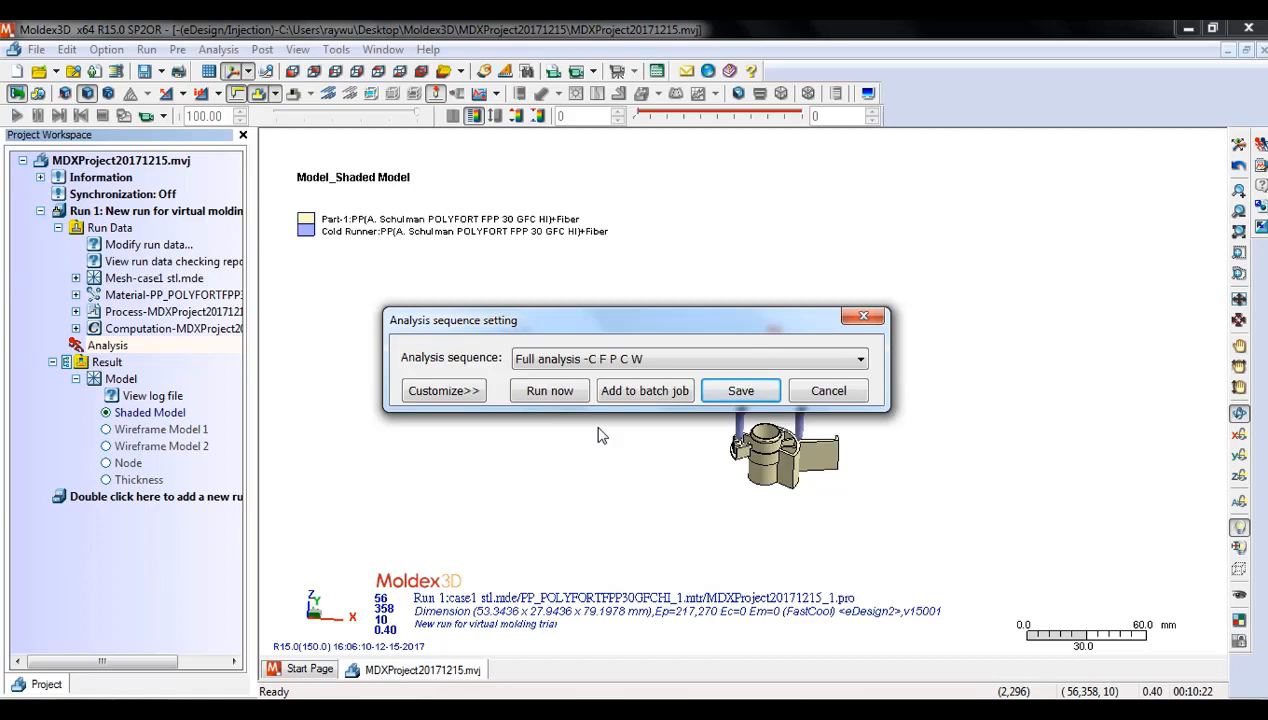
click(741, 390)
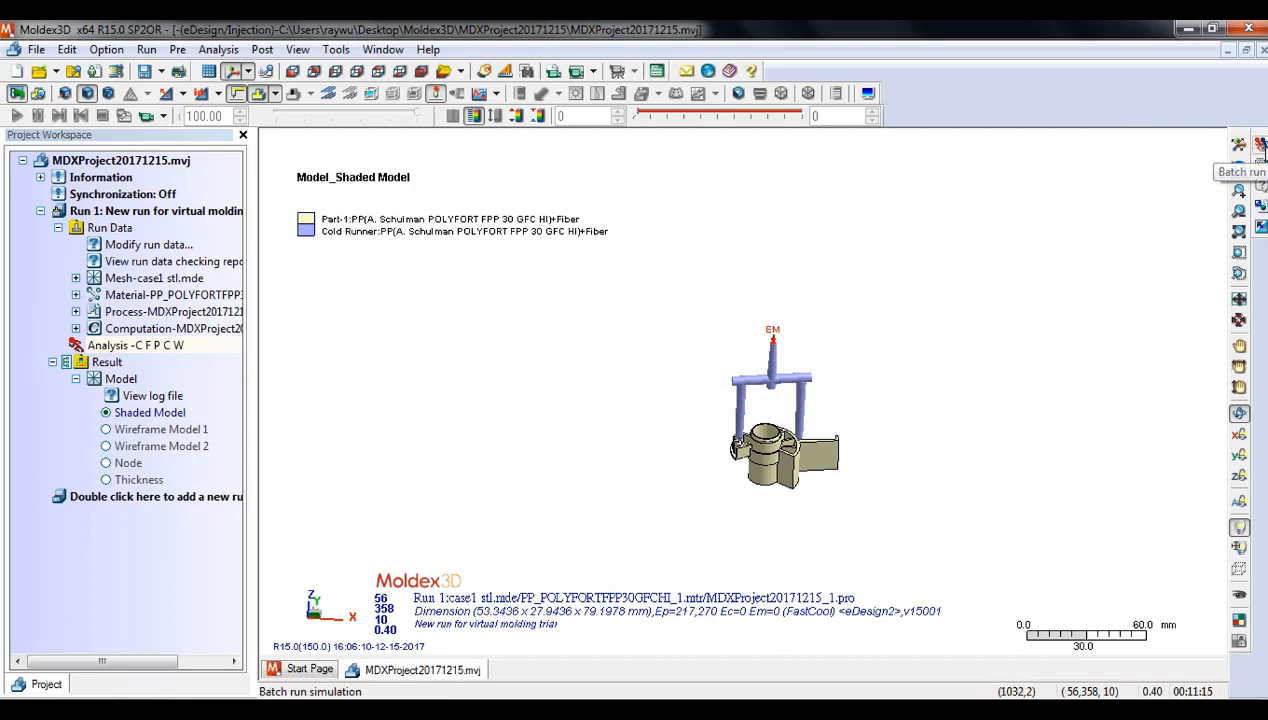
Add Run 1 with the C F P C W analysis to the batch run job list twice.
click(1261, 146)
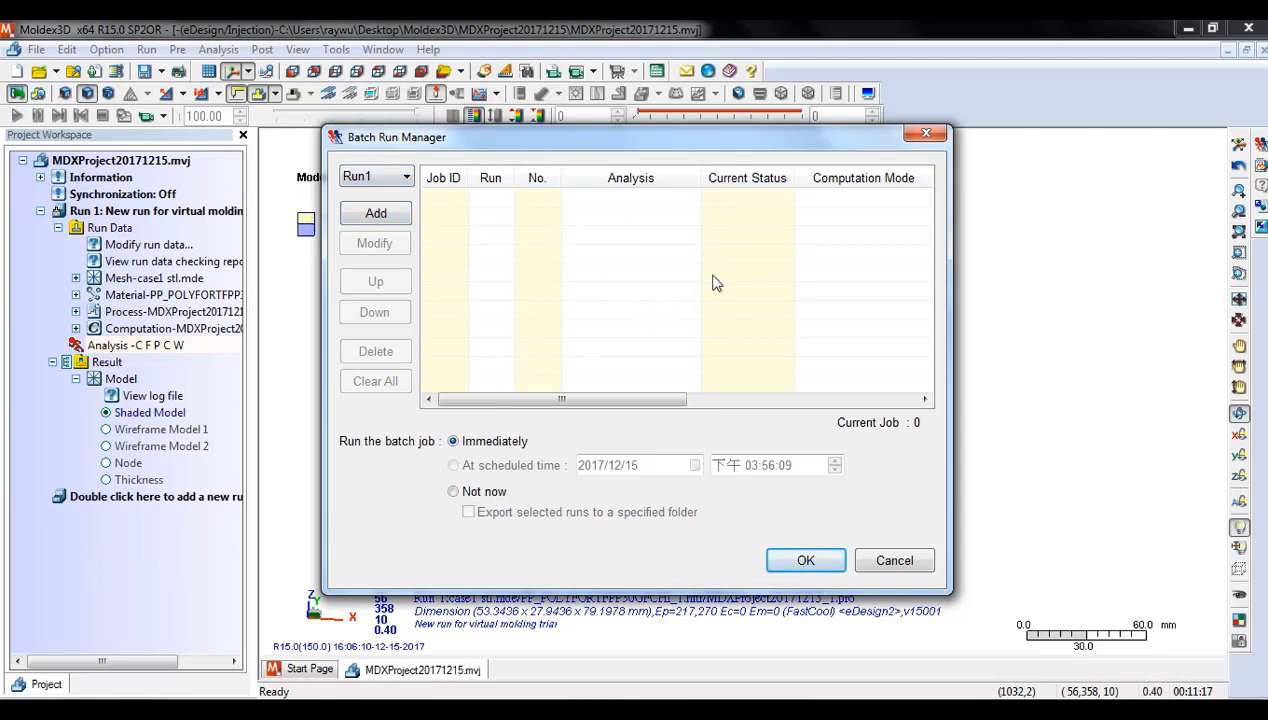
click(383, 181)
click(383, 181)
click(365, 216)
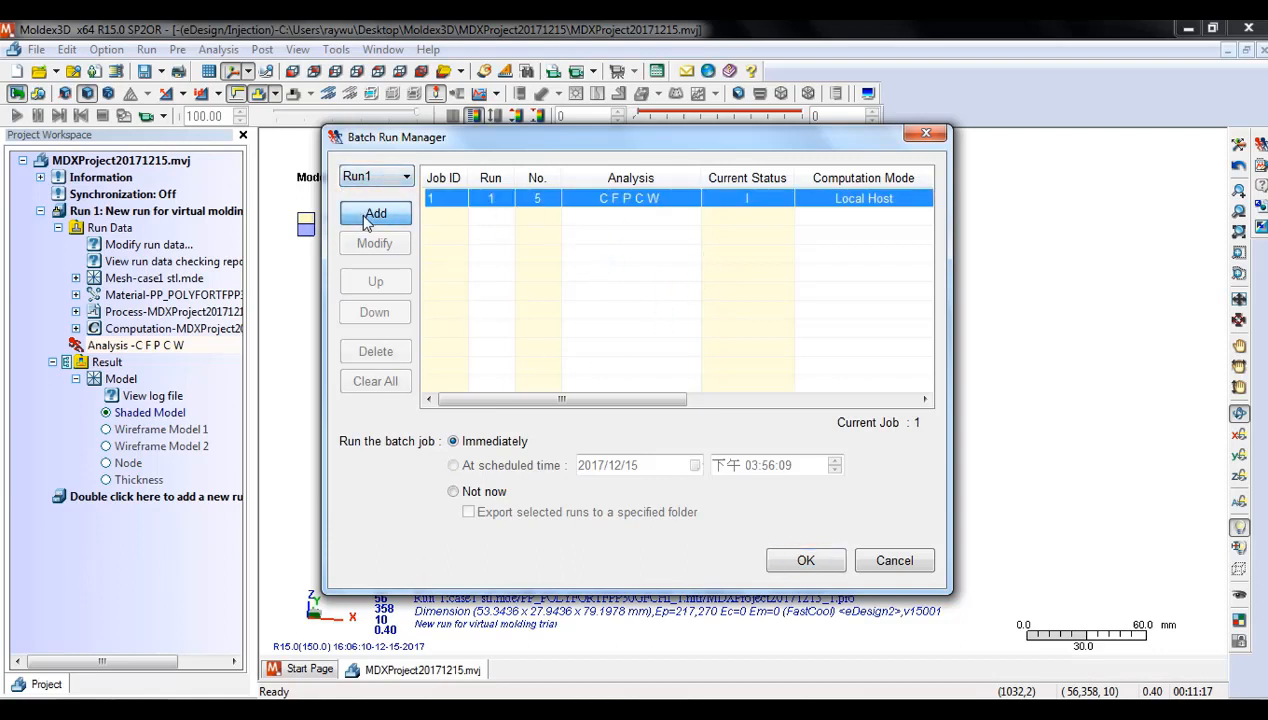
click(384, 182)
click(384, 199)
click(378, 213)
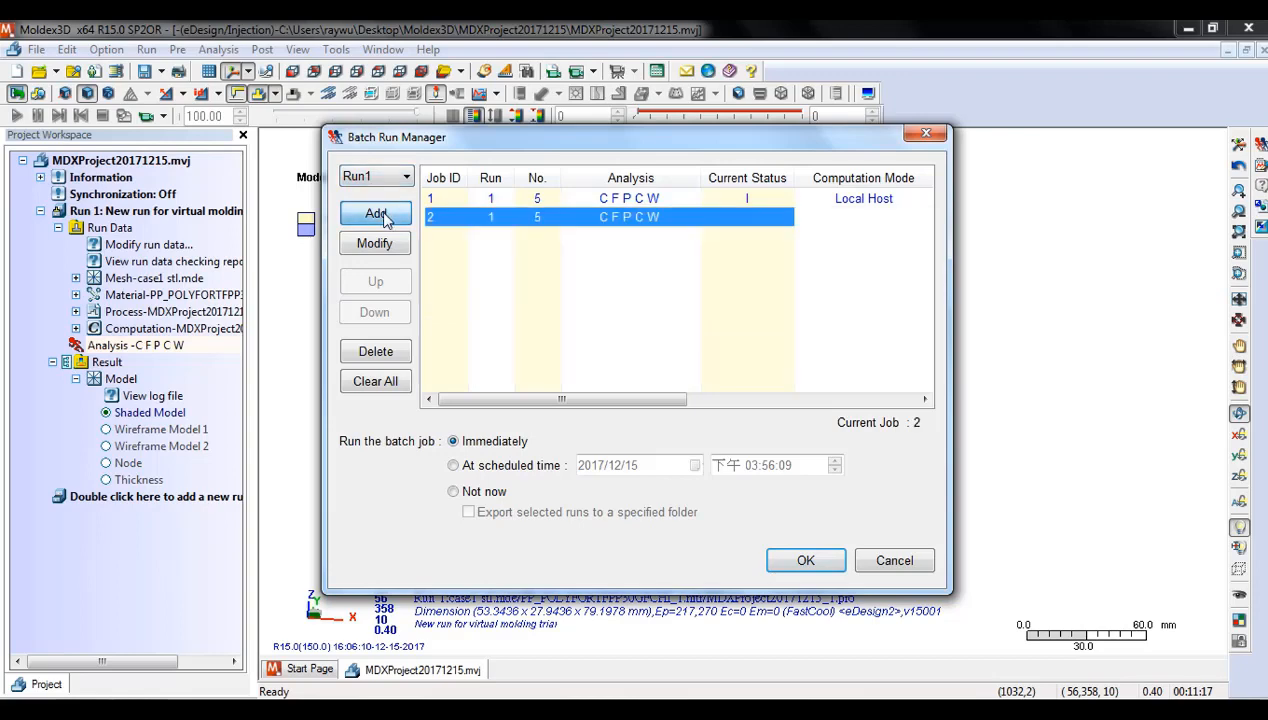
Start the batch job immediately and clear the solver console out of view to leave the Running Job Monitor showing.
click(449, 201)
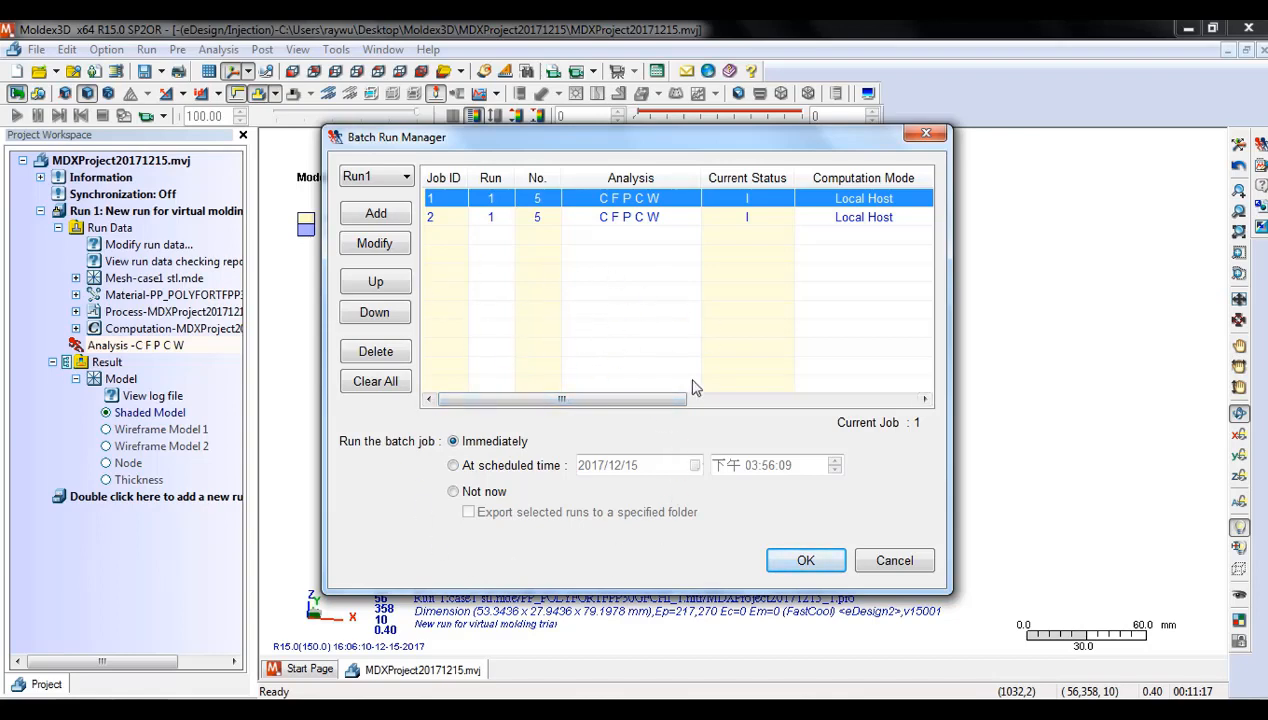
click(794, 566)
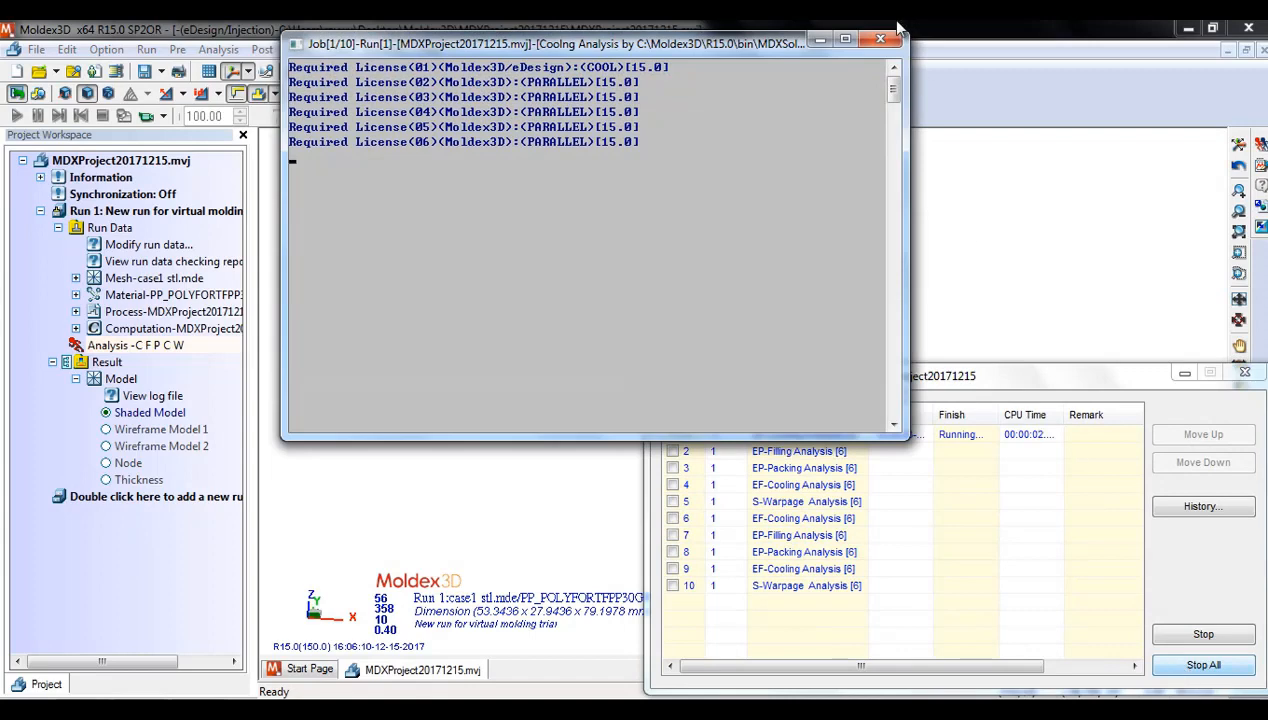
click(898, 28)
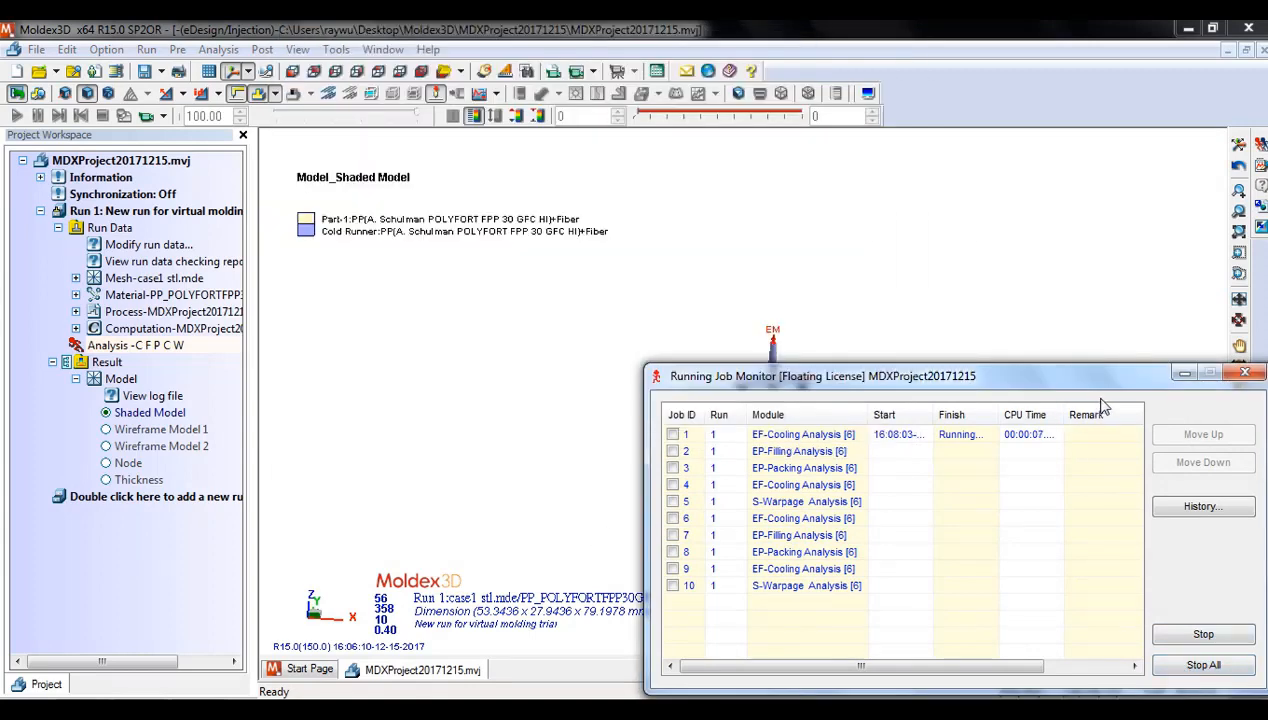